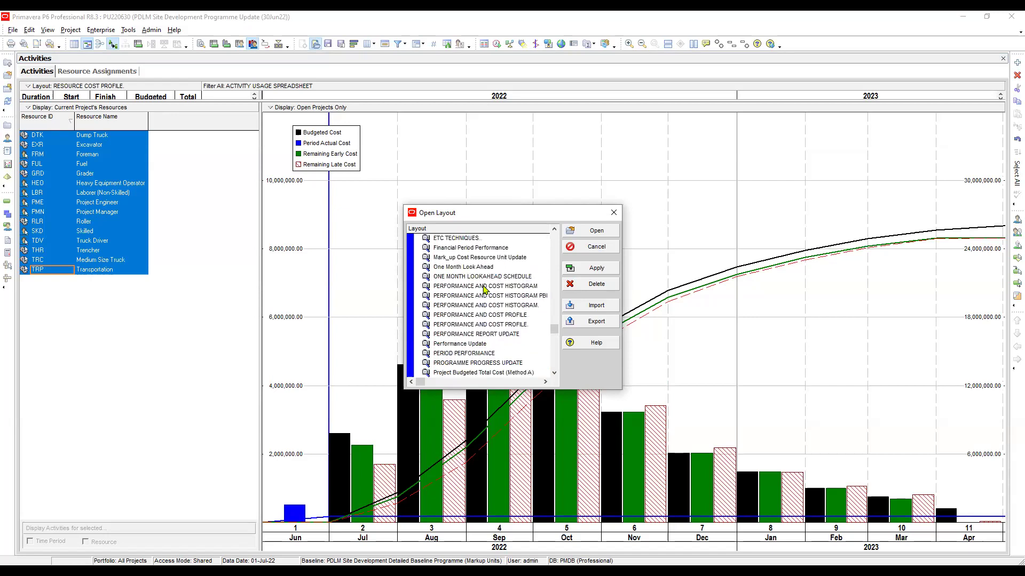
Apply the CURRENT CRITICAL PATHS layout to the activities view and close the layout list
scroll(485, 289, down, 1)
scroll(483, 289, up, 2)
scroll(483, 288, up, 4)
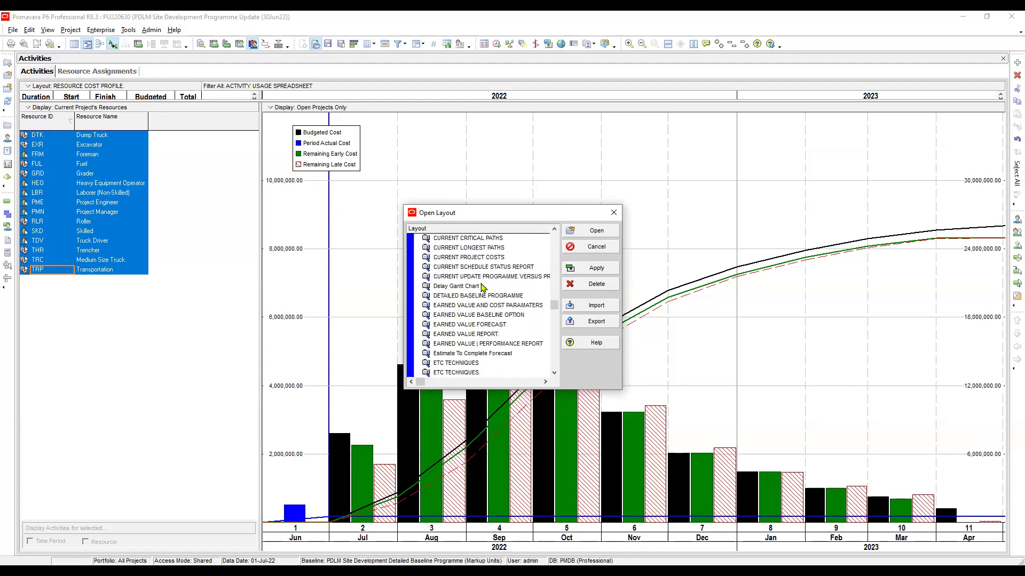
click(477, 240)
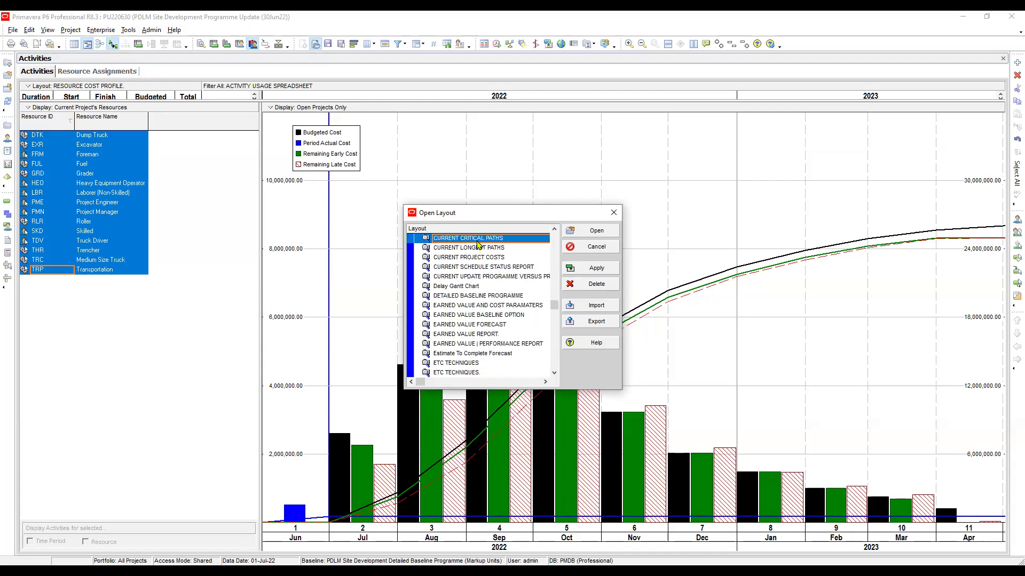
scroll(477, 244, up, 1)
click(595, 268)
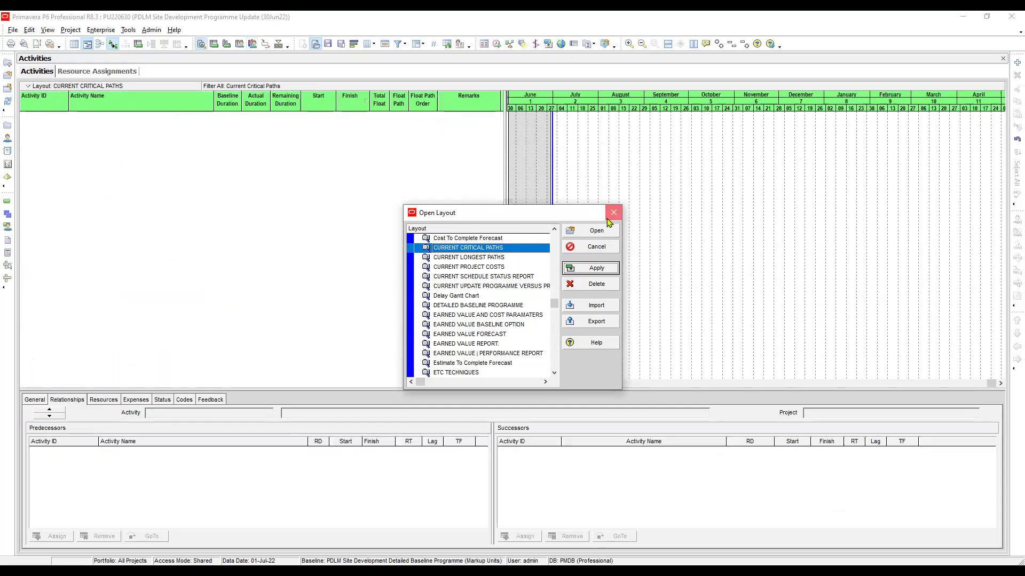
click(614, 214)
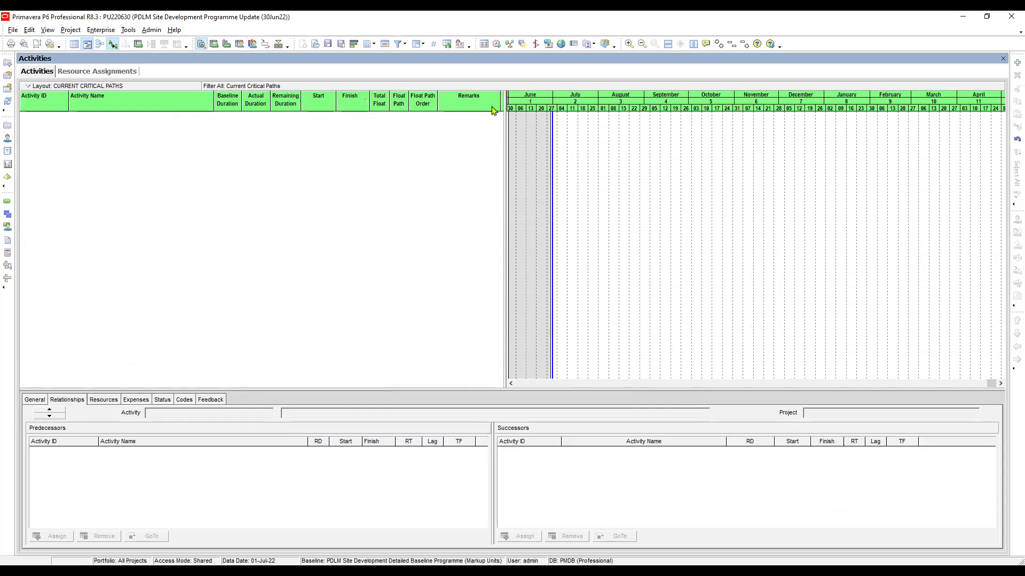
Open the Current Critical Paths layout filter for modification and select its Critical criterion
click(402, 45)
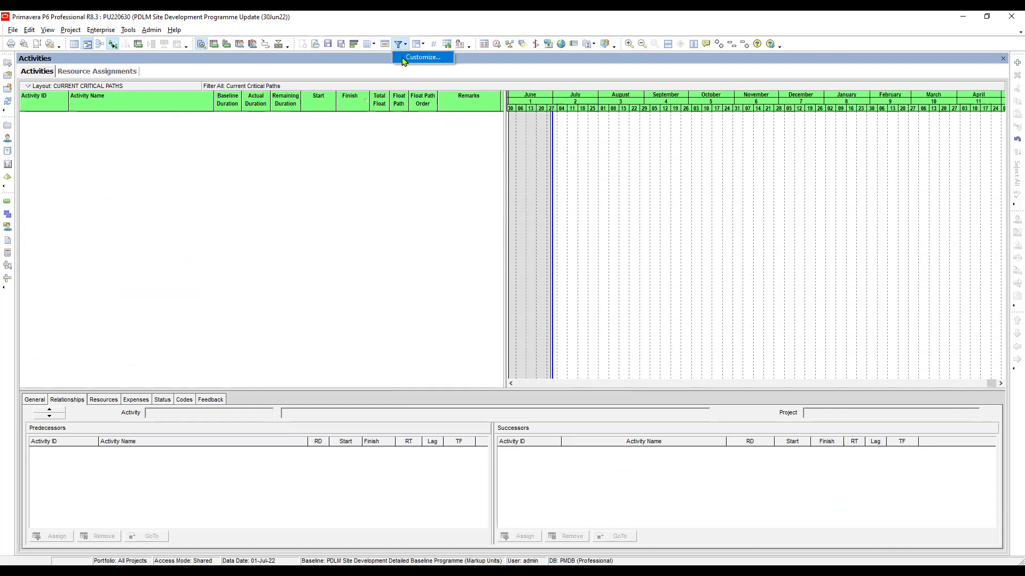
click(403, 58)
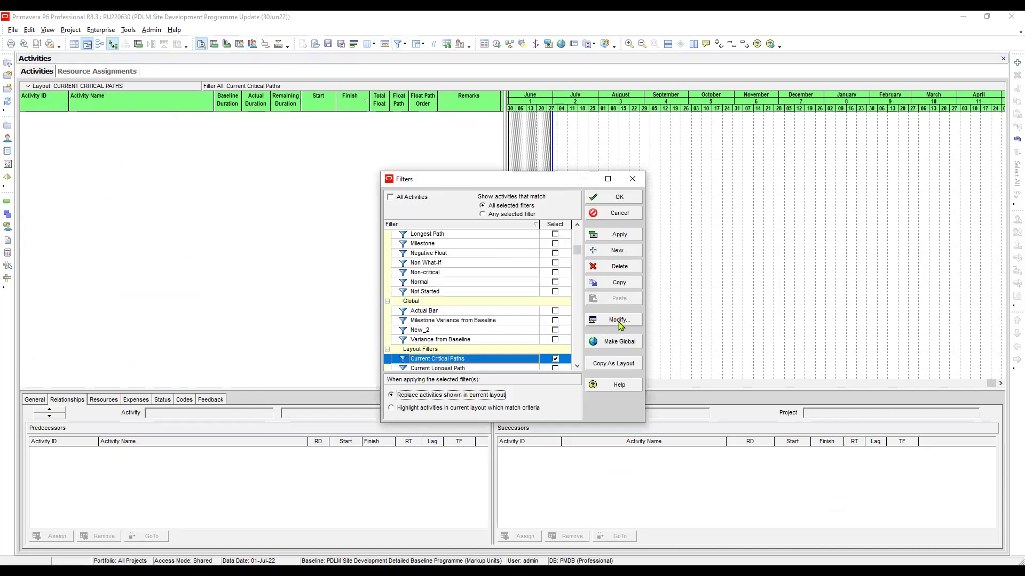
click(619, 322)
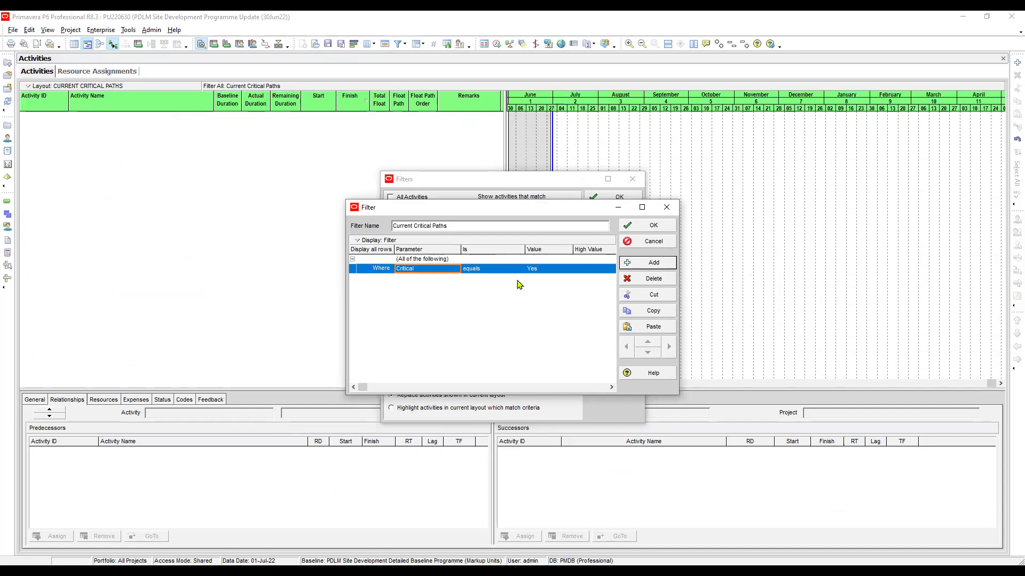
click(479, 275)
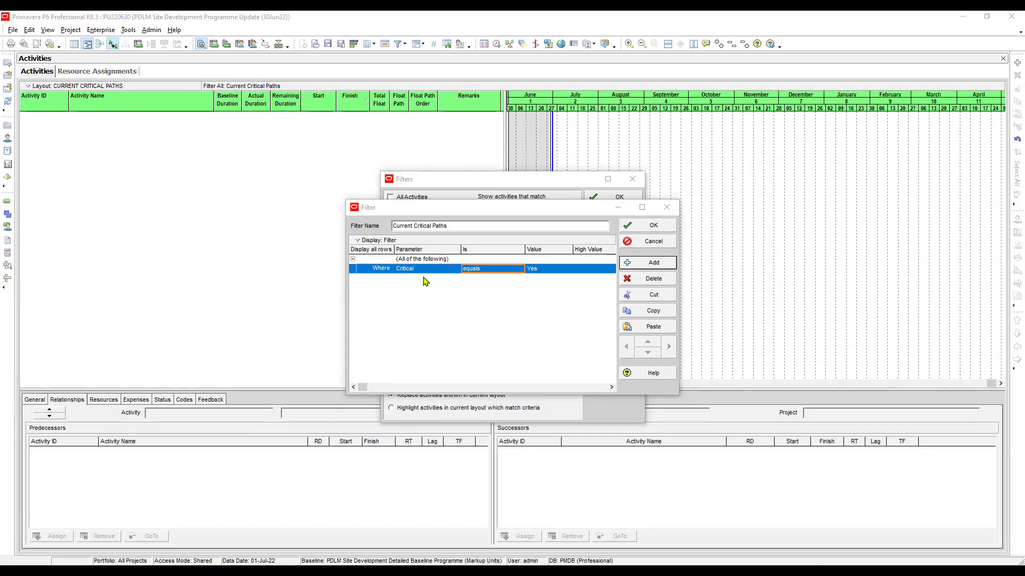
click(427, 275)
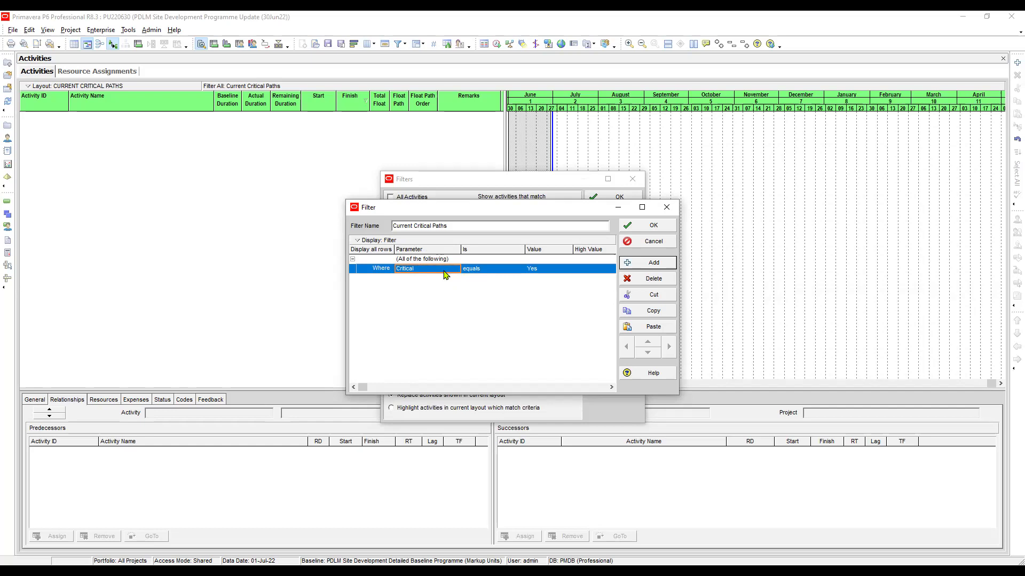
click(469, 273)
click(442, 270)
Add a filter criterion requiring Activity % Complete is not equal to 100%
click(648, 263)
click(442, 279)
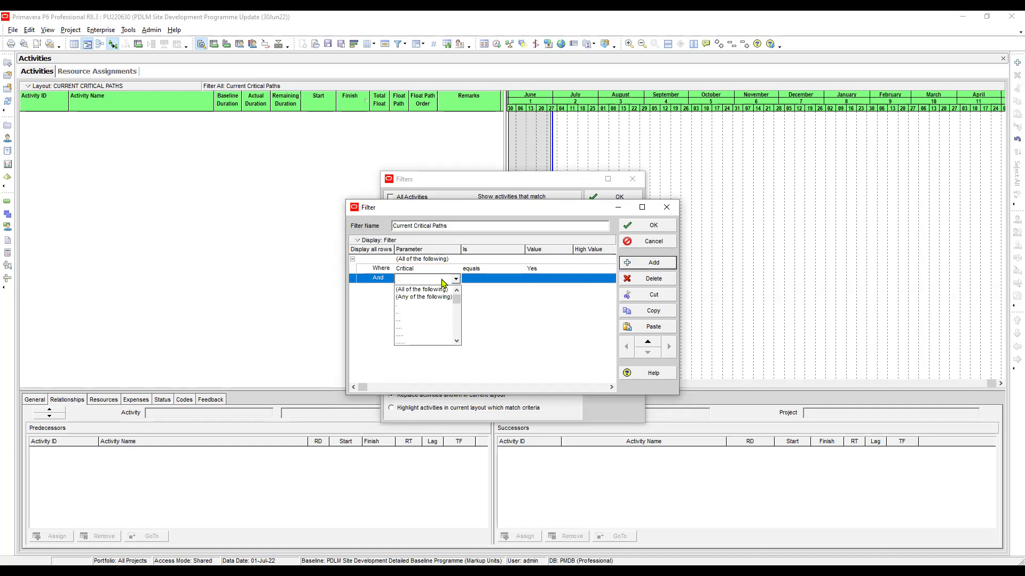
key(a)
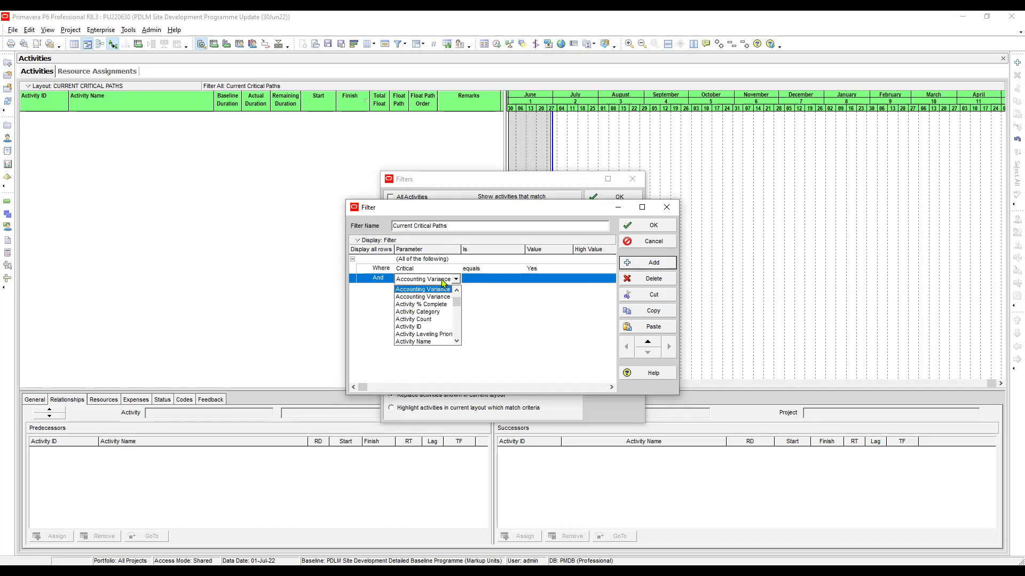
click(434, 311)
click(483, 279)
click(483, 279)
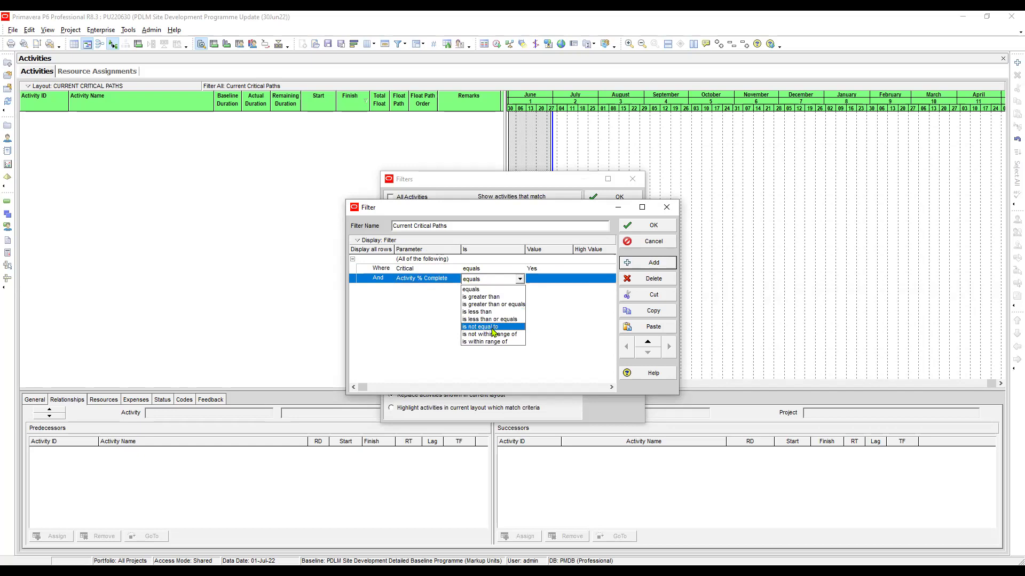
click(492, 328)
click(548, 279)
click(548, 280)
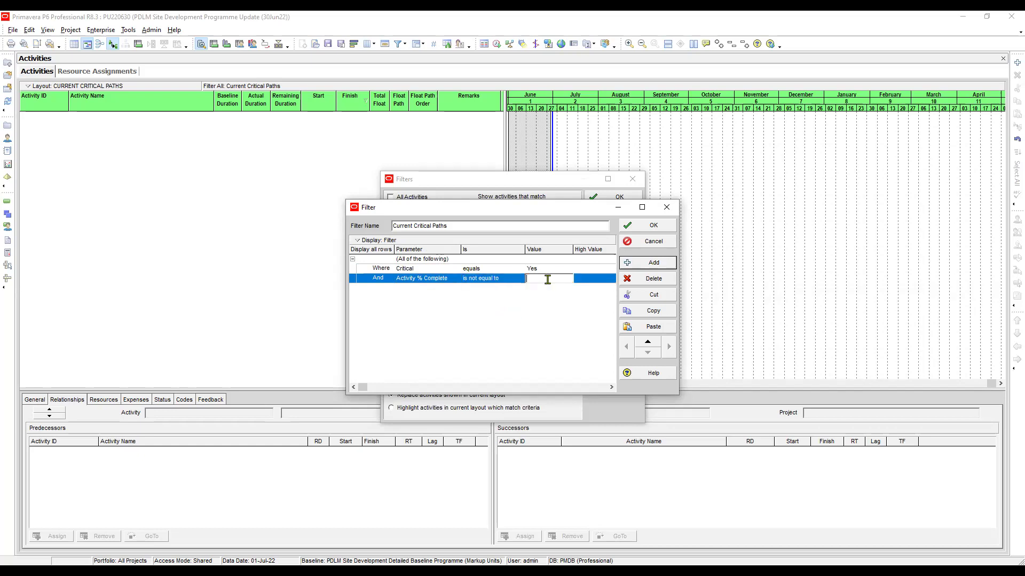
text(100)
key(Return)
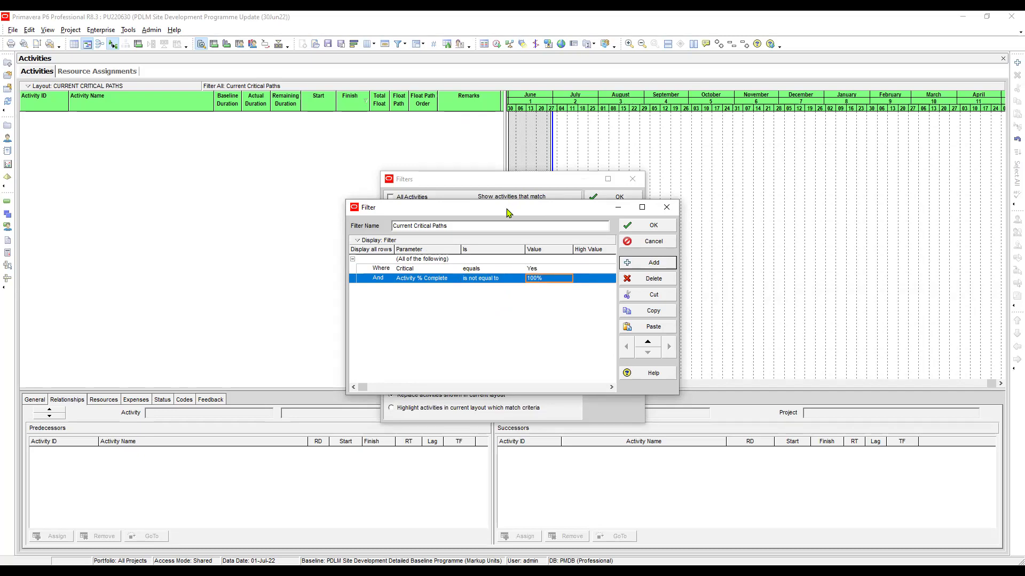
Add a criterion below Activity % Complete requiring Activity Category equals MTN
click(407, 282)
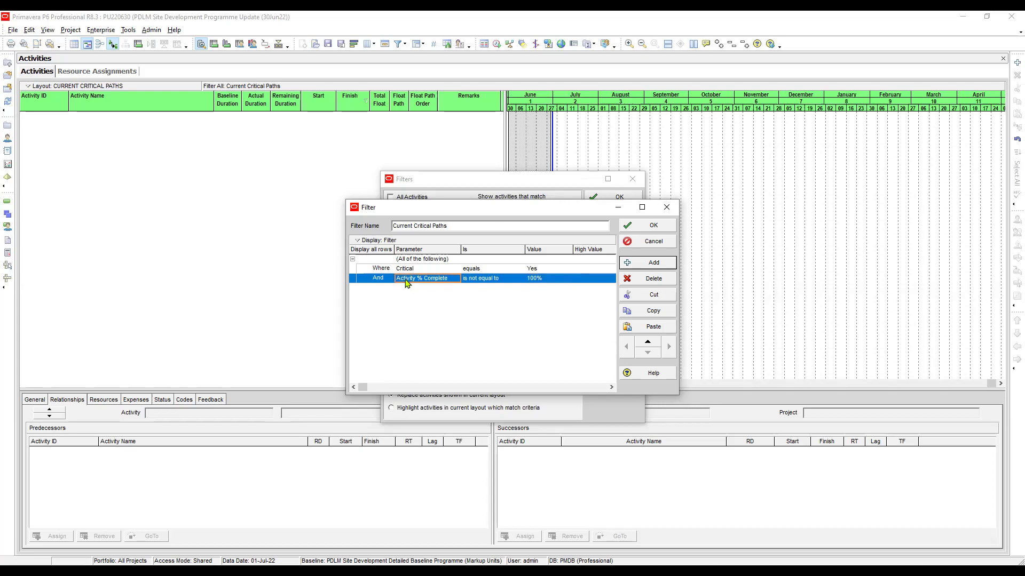
click(650, 267)
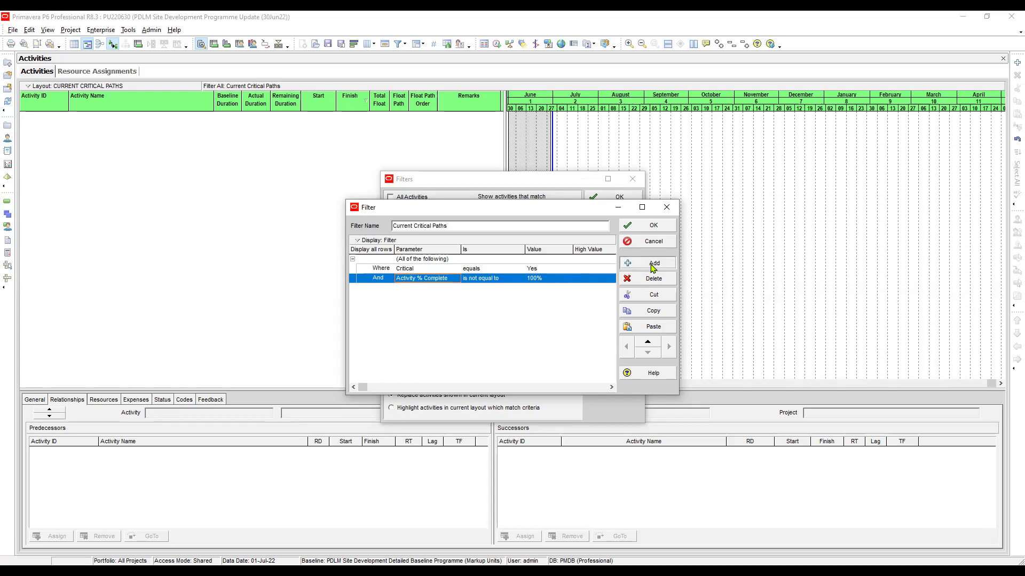
click(653, 267)
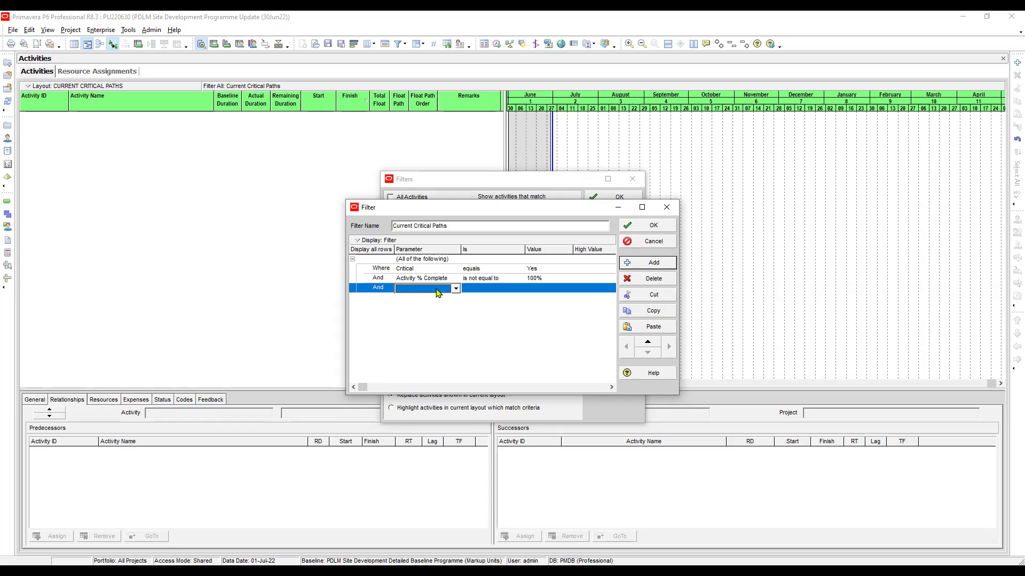
click(436, 289)
key(Escape)
click(438, 291)
click(438, 290)
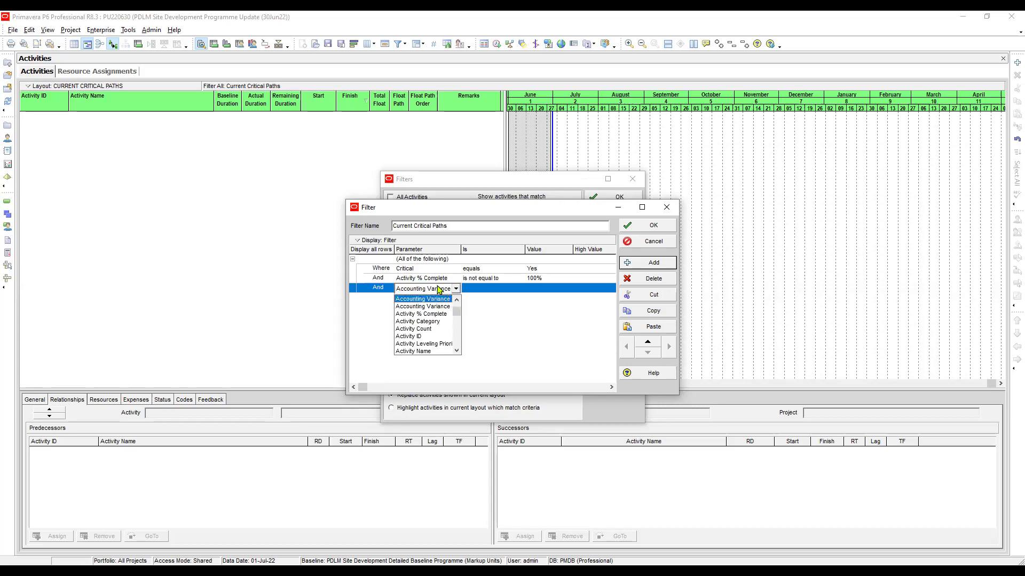
click(431, 322)
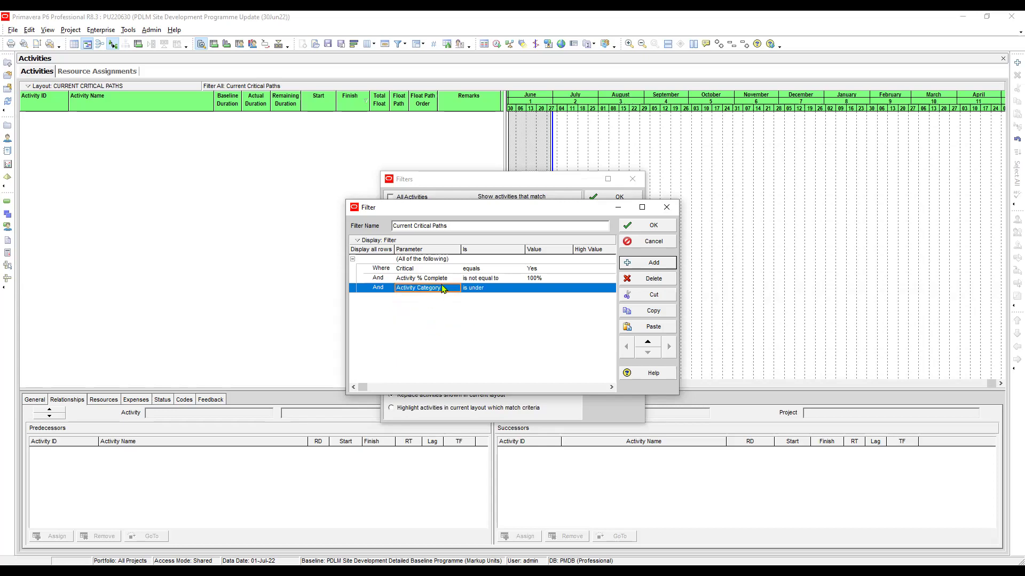
click(479, 290)
click(427, 291)
click(483, 289)
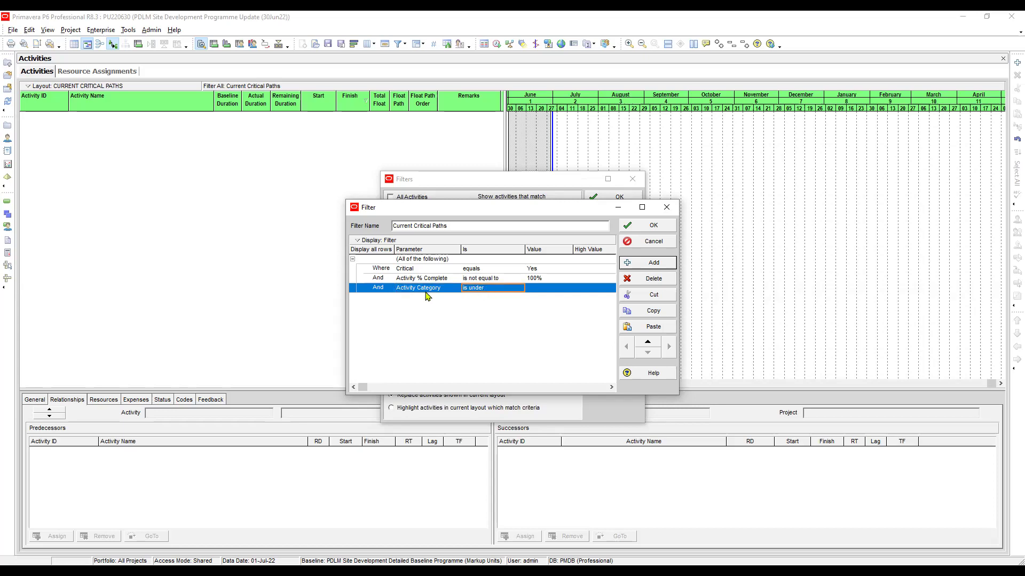
click(485, 294)
click(477, 305)
click(547, 290)
Add another criterion below the MTN row requiring Activity Category equals DRT
click(652, 265)
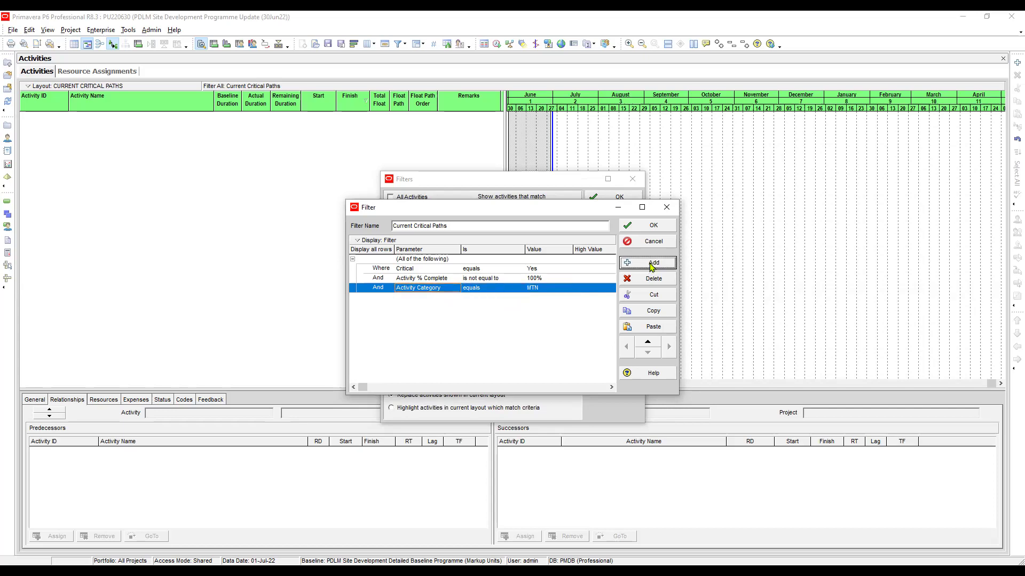
click(433, 302)
click(432, 301)
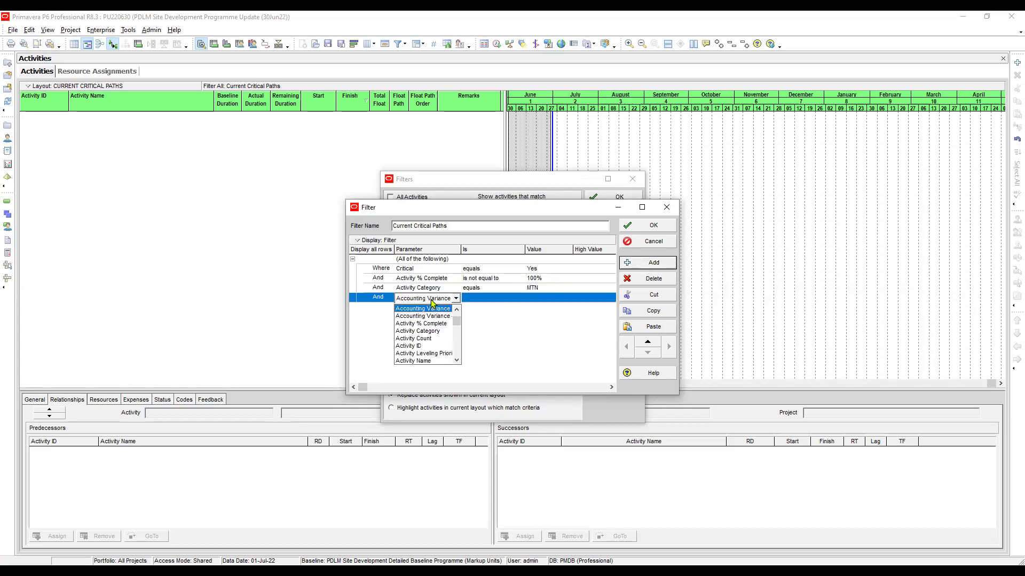
click(434, 331)
click(479, 301)
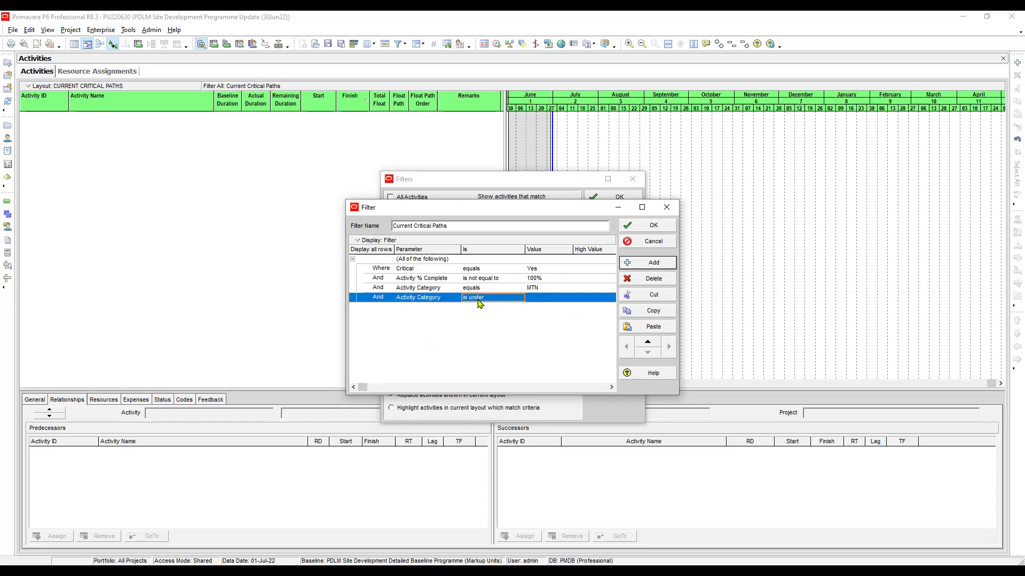
click(479, 302)
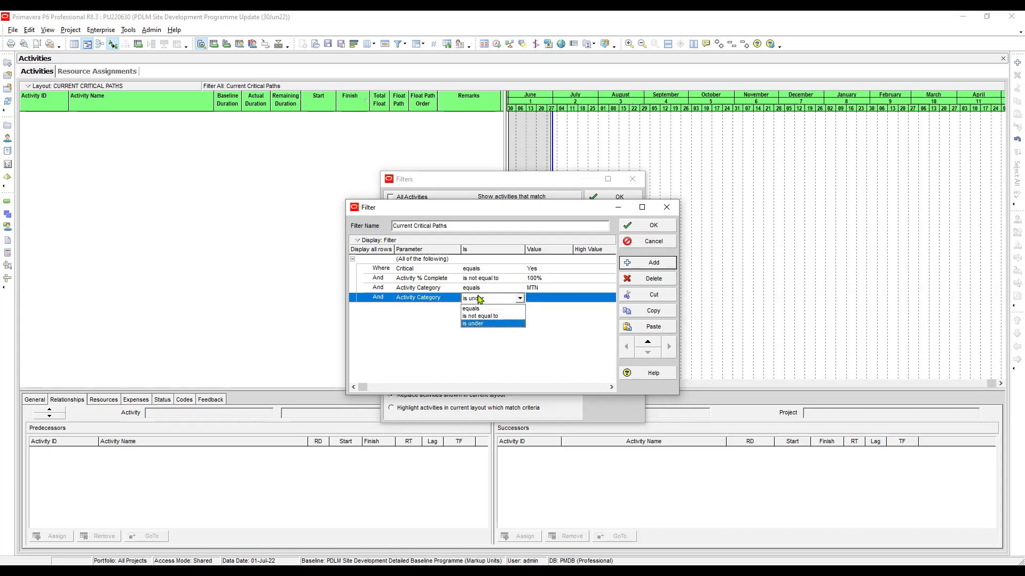
click(482, 309)
click(545, 300)
click(545, 300)
double_click(534, 300)
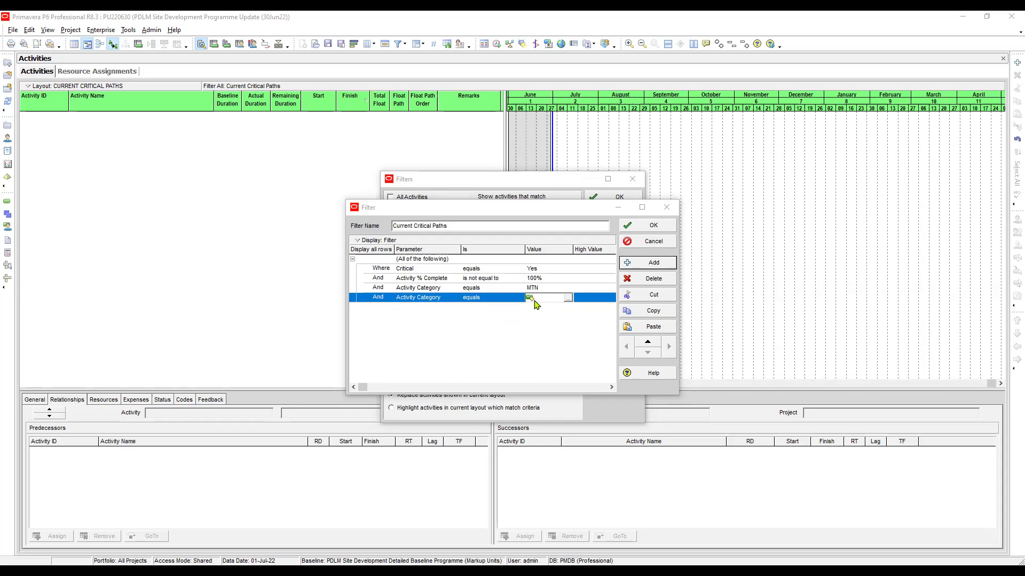
click(429, 291)
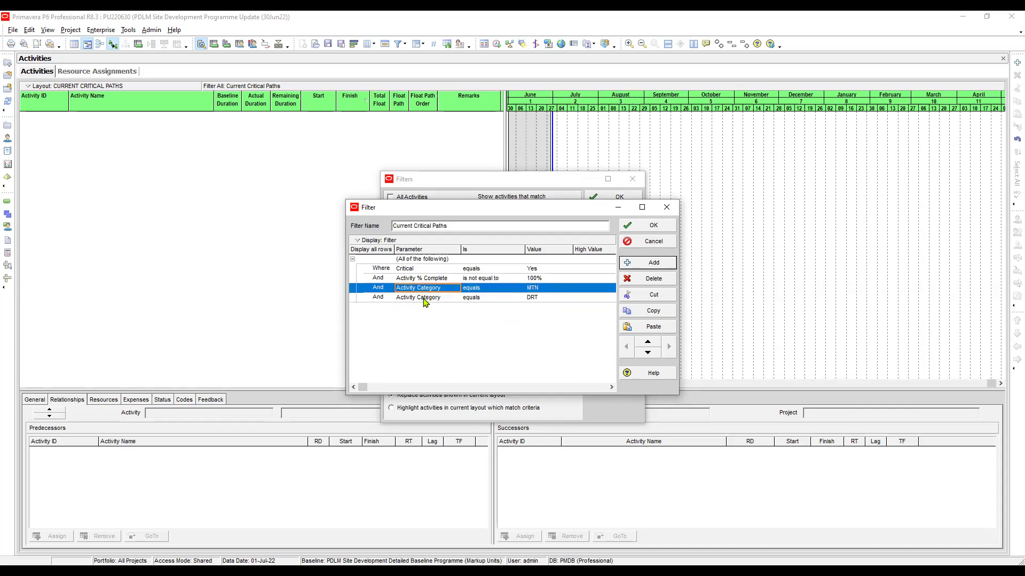
click(433, 298)
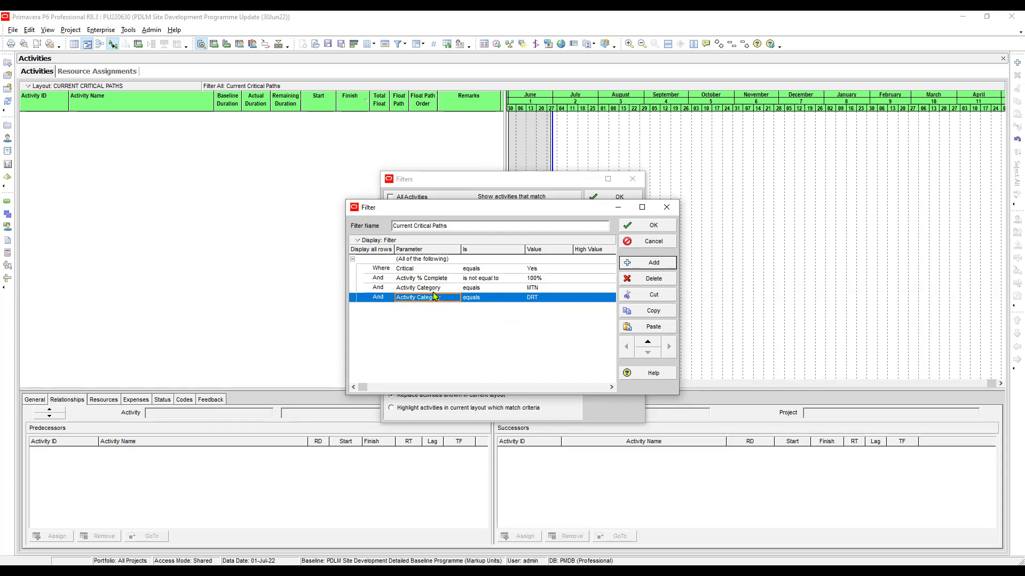
click(433, 289)
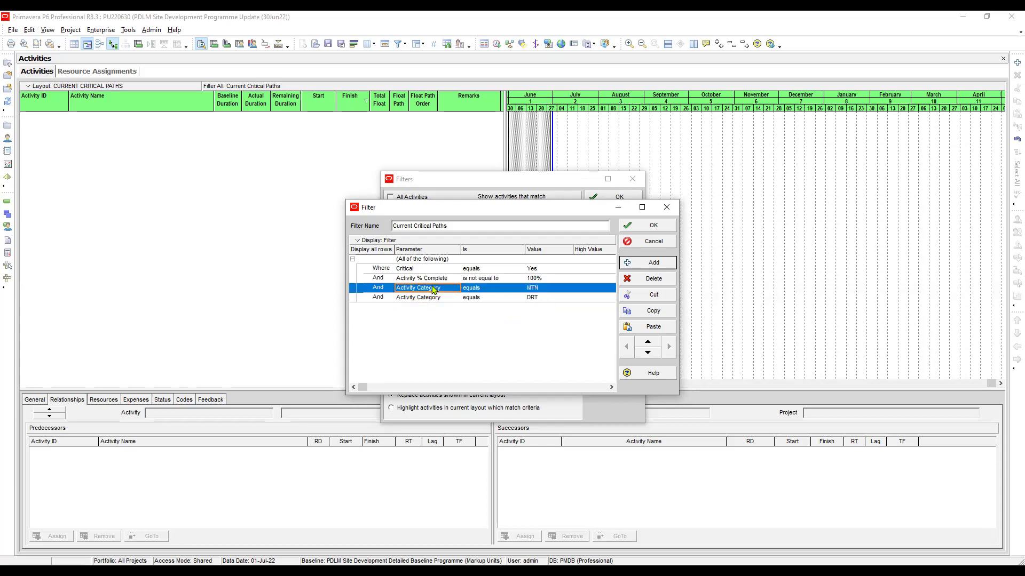
click(434, 279)
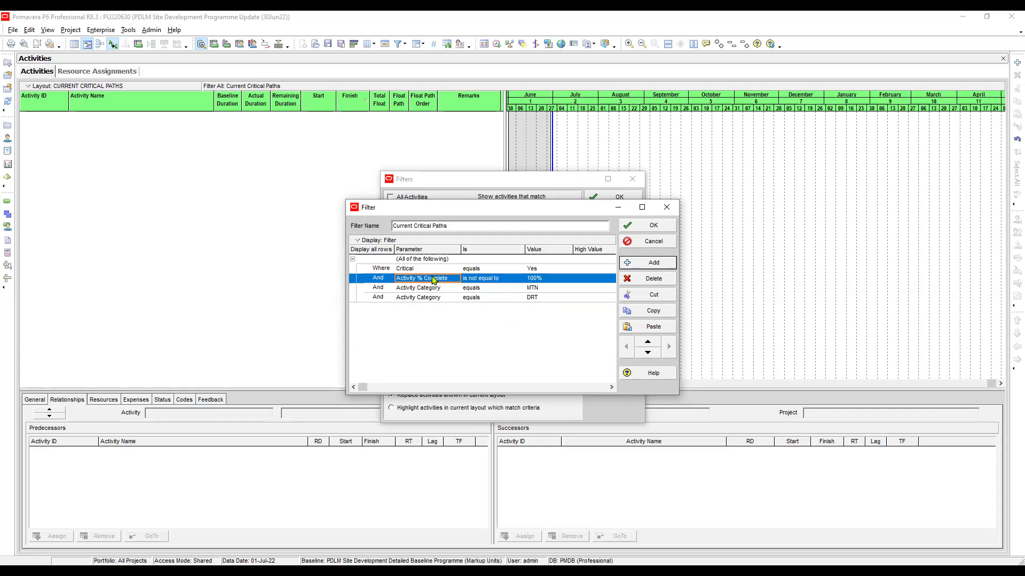
click(428, 292)
click(427, 298)
click(428, 288)
Insert an (Any of the following) group between the Activity % Complete criterion and the two Activity Category criteria
click(428, 280)
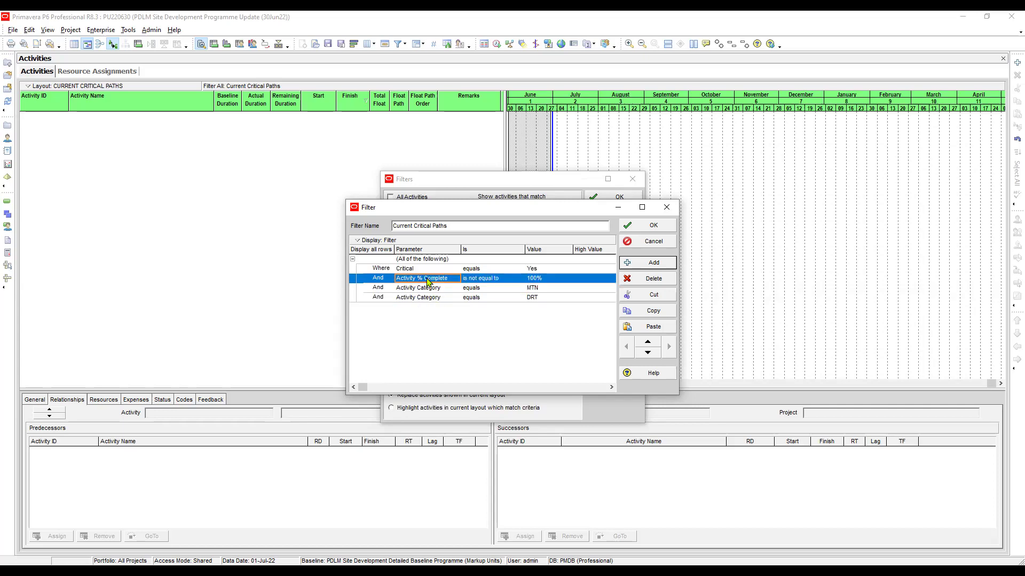
click(654, 263)
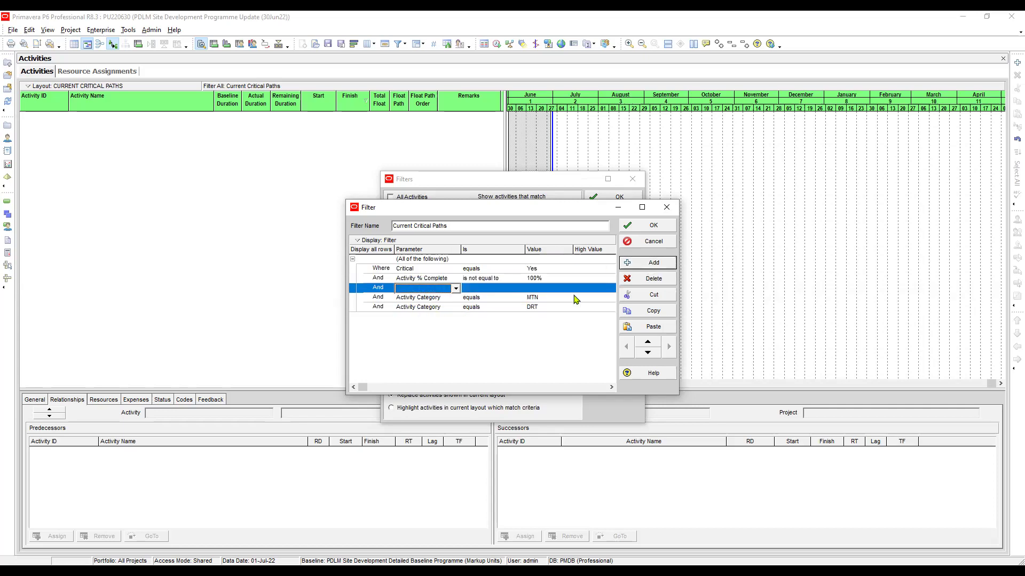
click(455, 289)
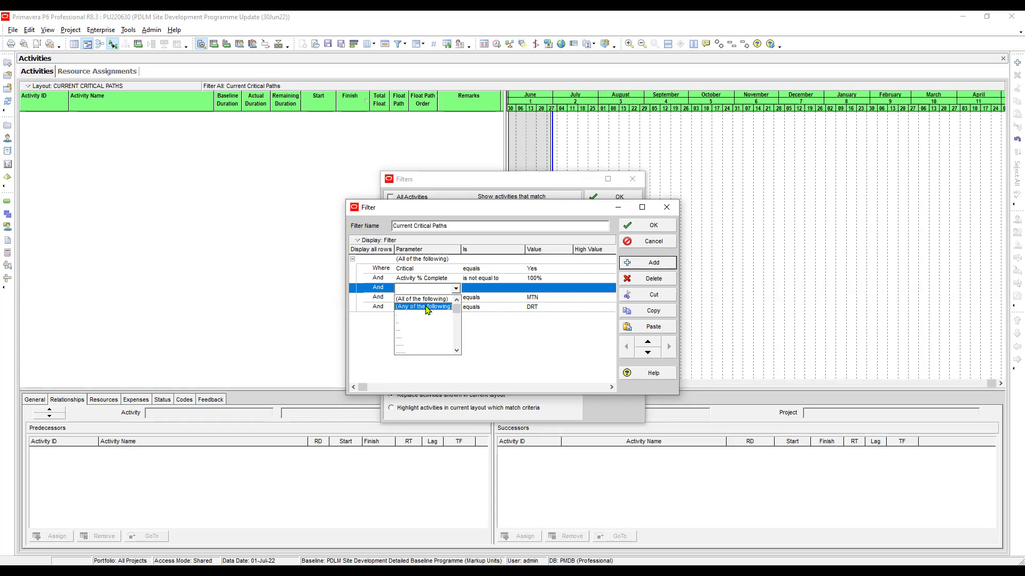
click(431, 306)
Indent the MTN and DRT Activity Category criteria so both are nested under the (Any of the following) group
click(427, 298)
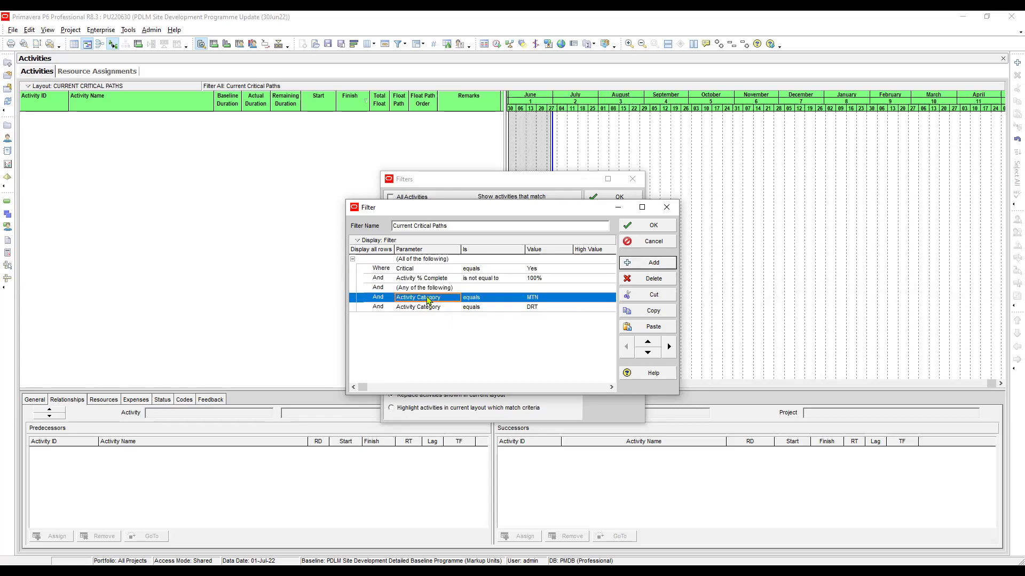
click(669, 347)
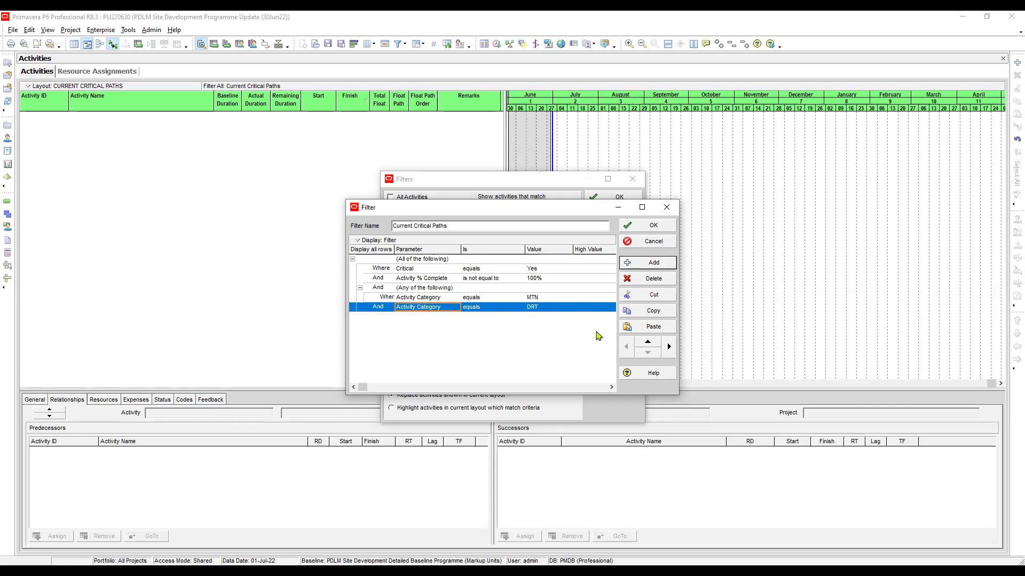
click(671, 348)
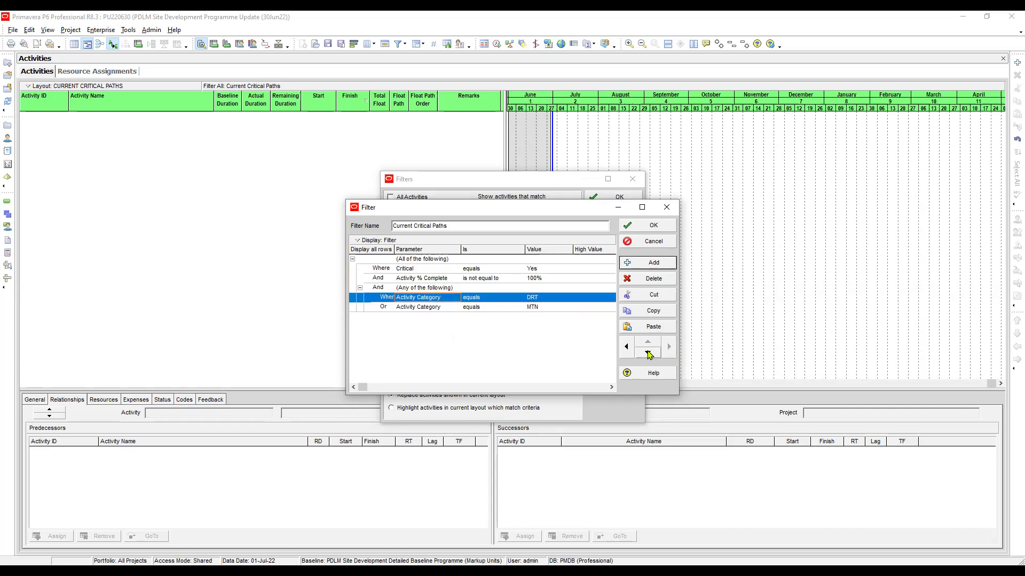
Review the (All of the following) filter group, checking the parameter, operator and value of its Critical and Activity % Complete criteria
click(416, 260)
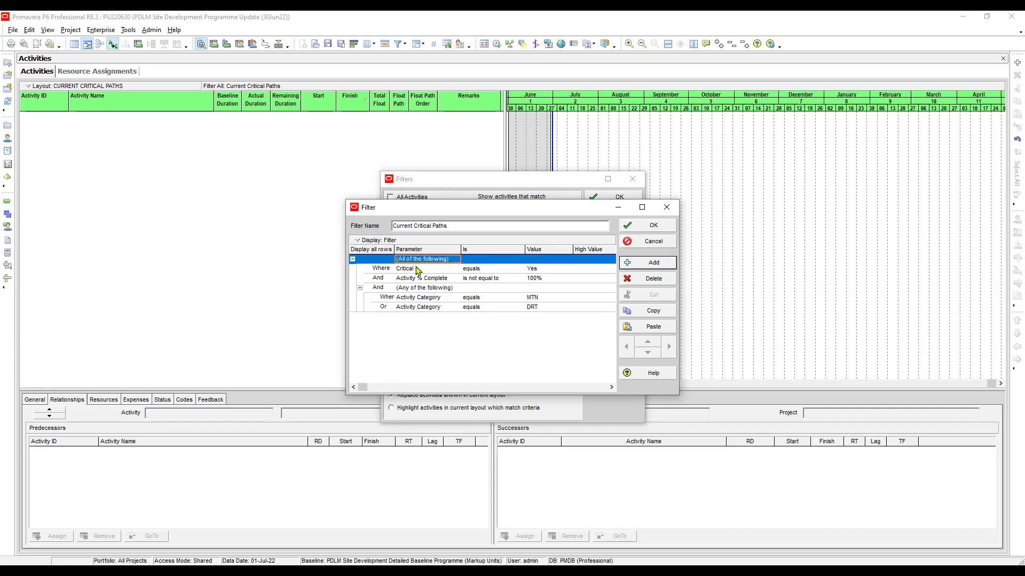
click(418, 275)
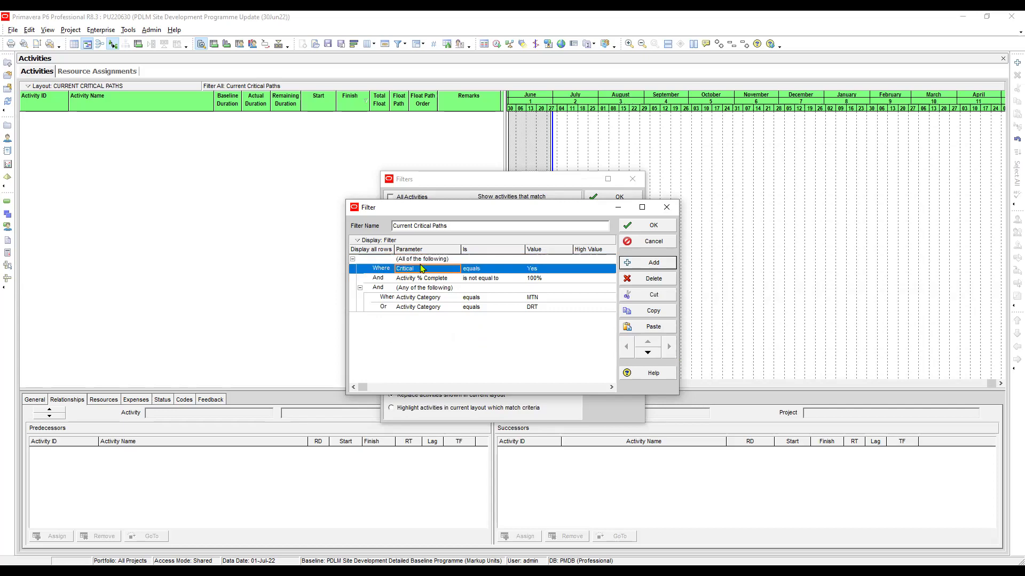
click(424, 260)
click(414, 270)
click(417, 309)
click(415, 271)
click(412, 276)
click(414, 271)
click(534, 270)
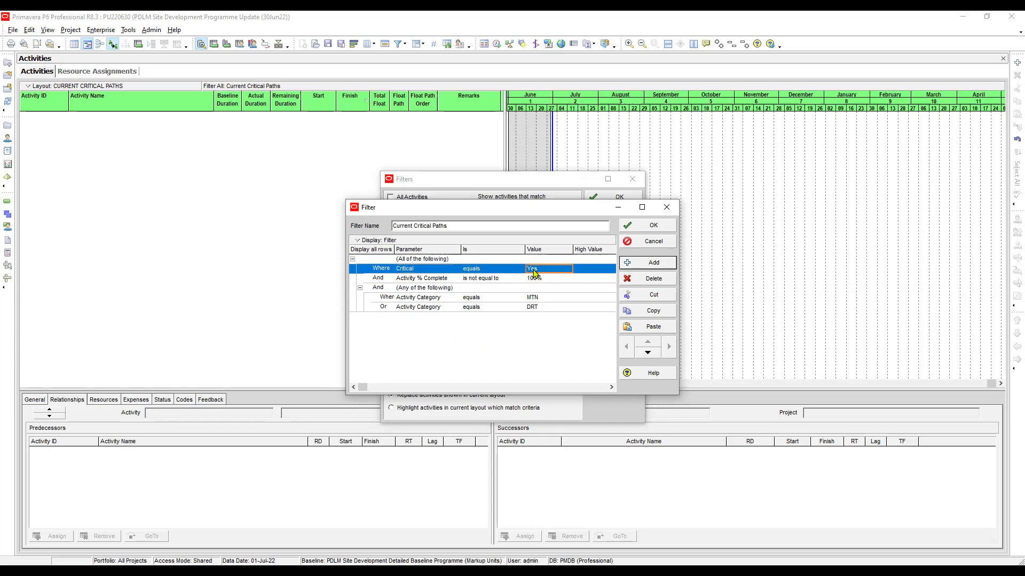
click(421, 280)
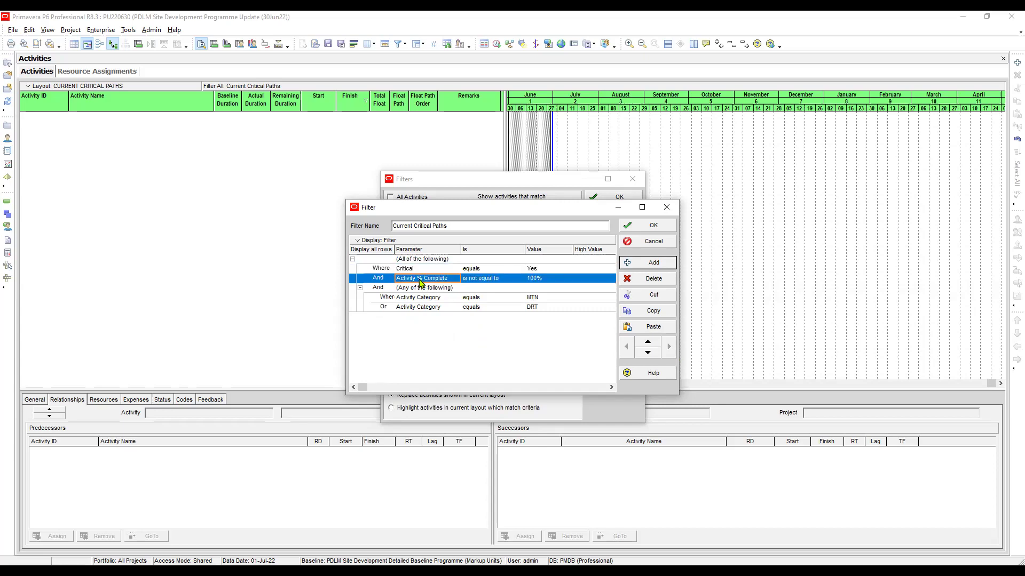
click(497, 278)
click(535, 276)
Review the (Any of the following) group, checking the parameters, operators and values of its two Activity Category criteria
click(422, 288)
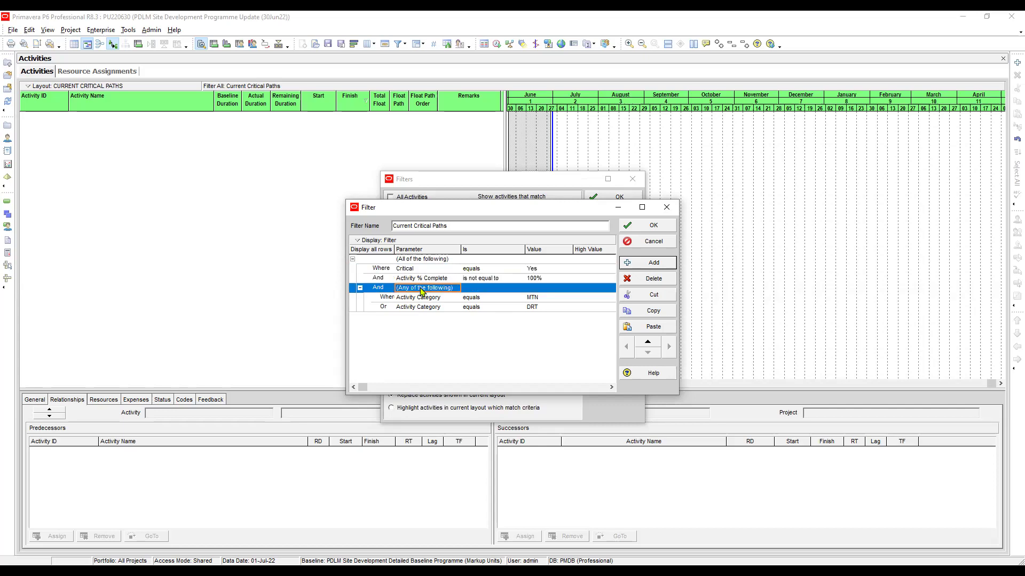
click(419, 299)
click(420, 309)
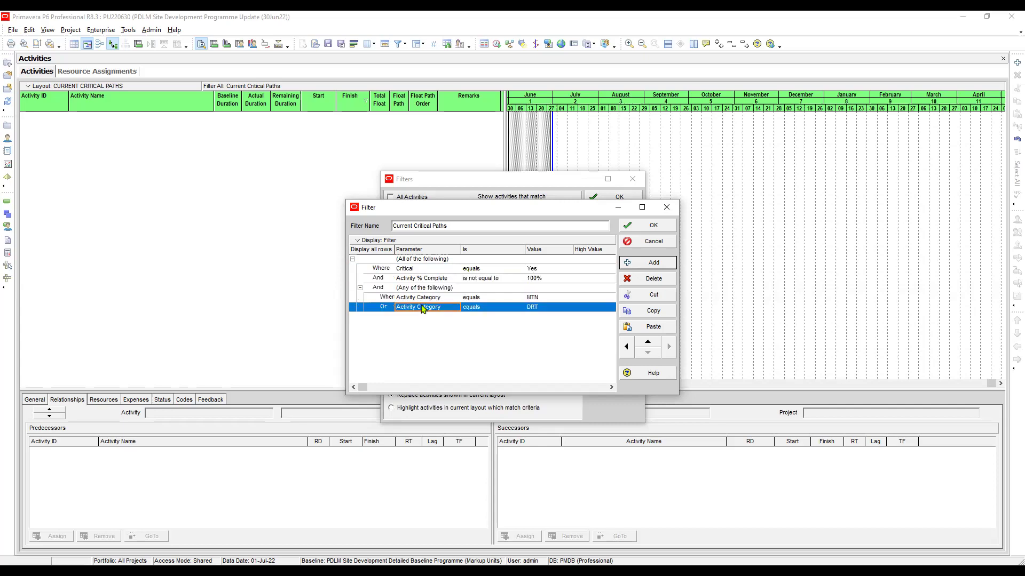
click(433, 297)
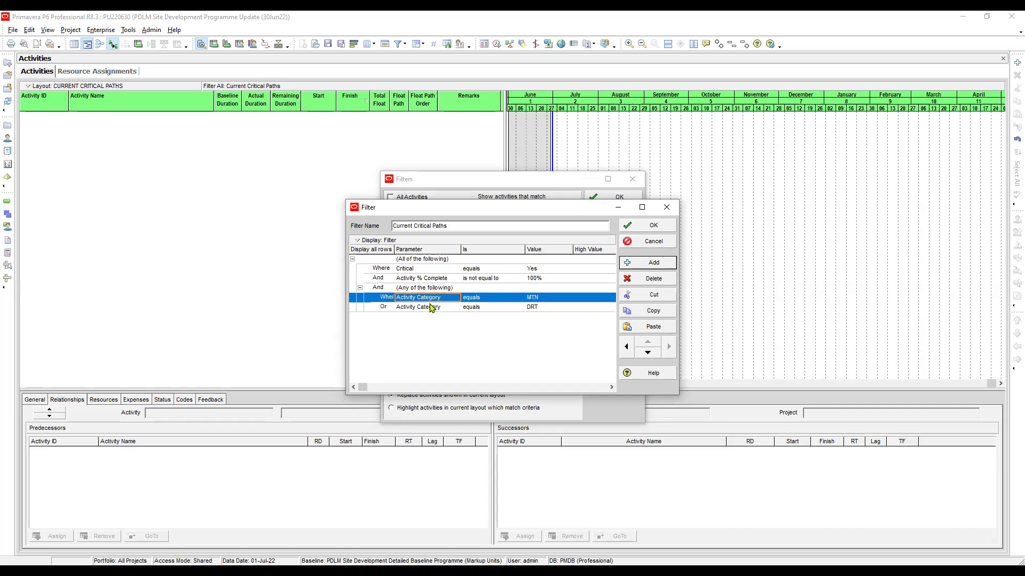
click(445, 308)
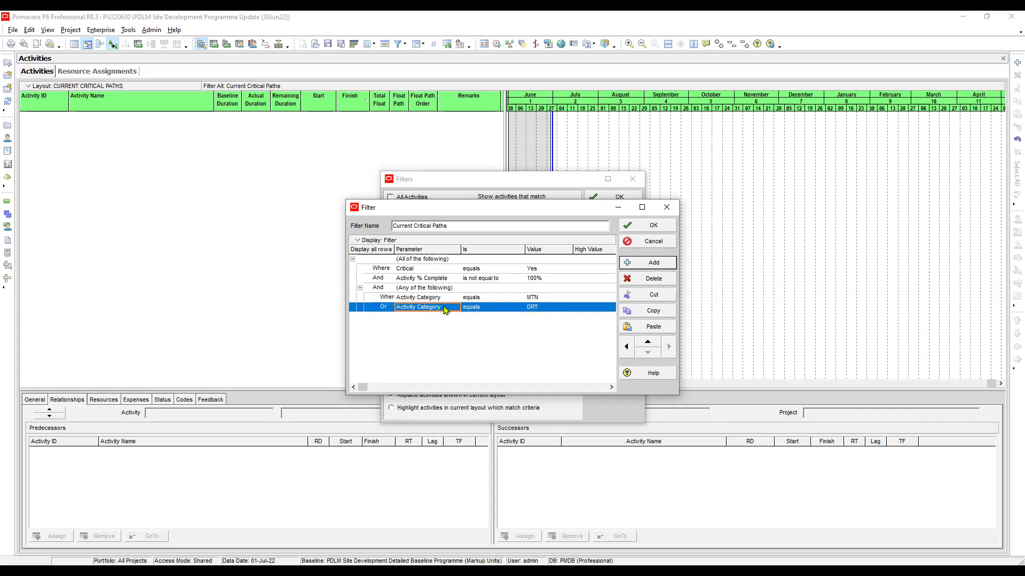
click(435, 299)
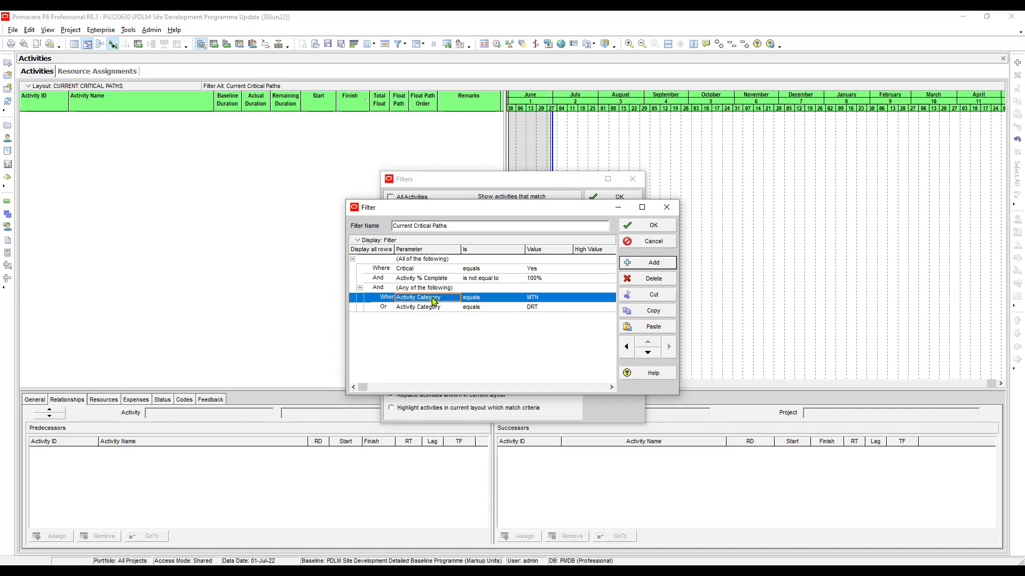
click(430, 308)
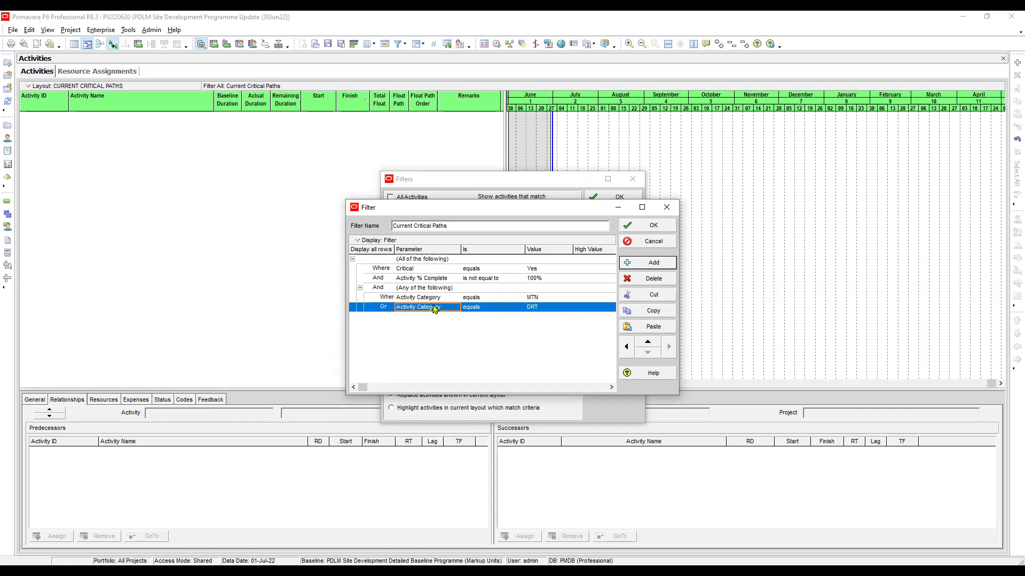
click(472, 299)
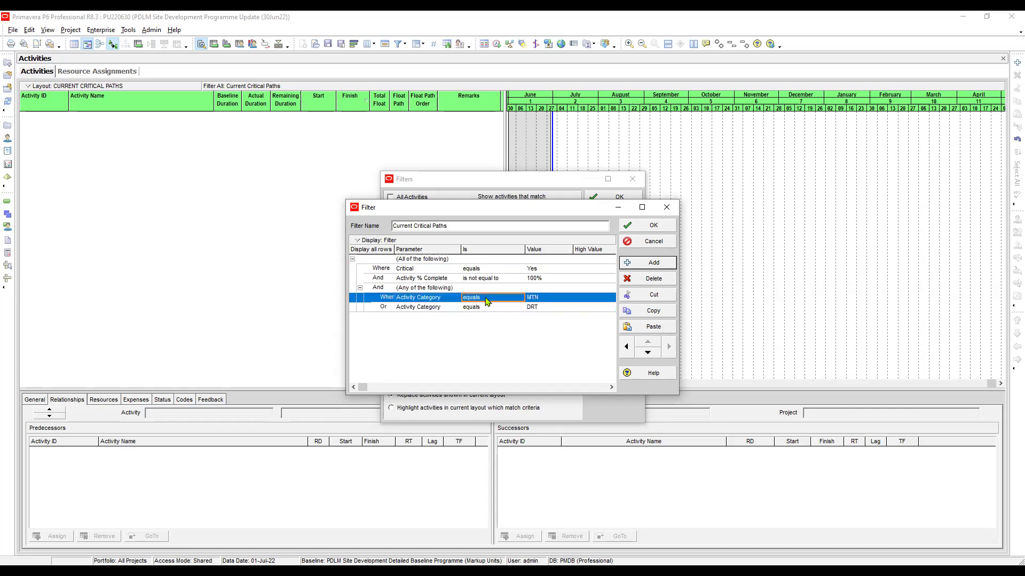
click(532, 300)
click(535, 308)
click(417, 289)
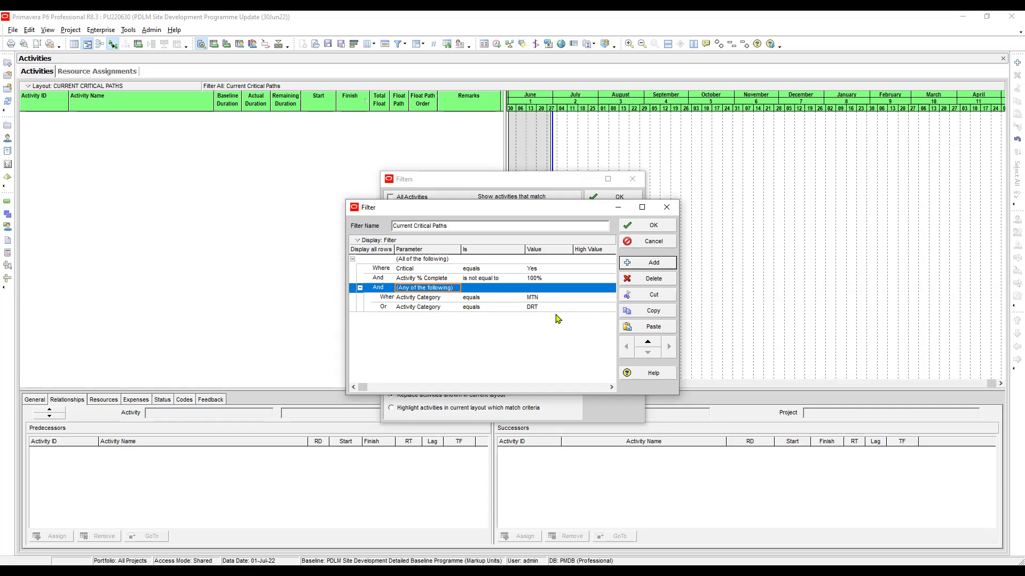
Save the edited filter criteria and apply the Current Critical Paths filter to the activities in the layout
click(644, 229)
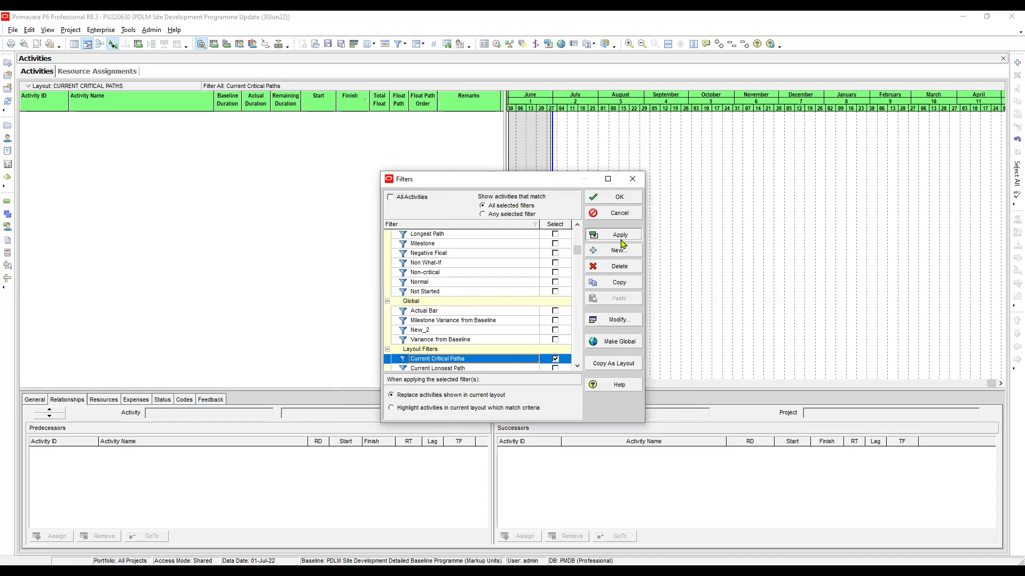
click(620, 237)
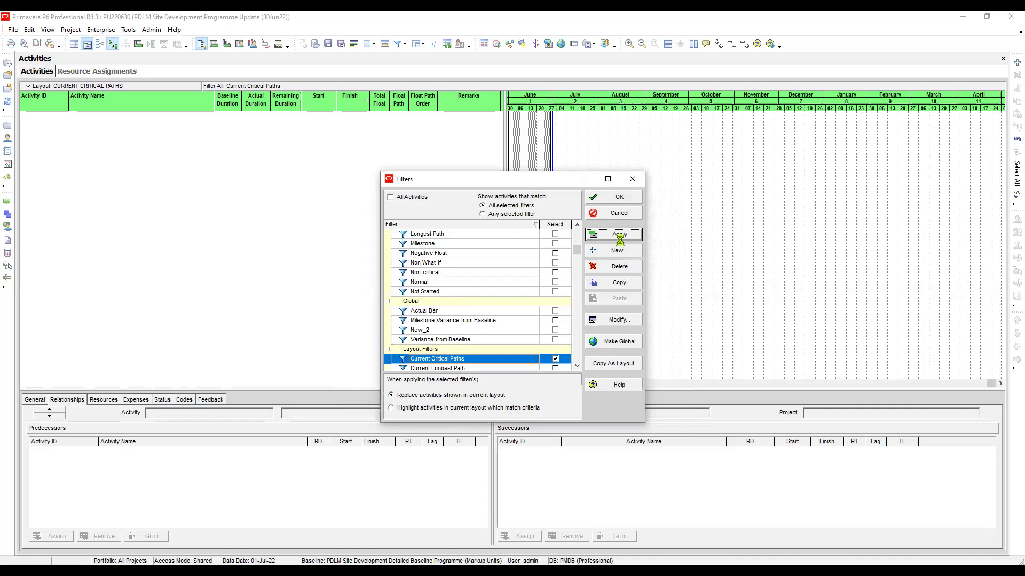
click(620, 198)
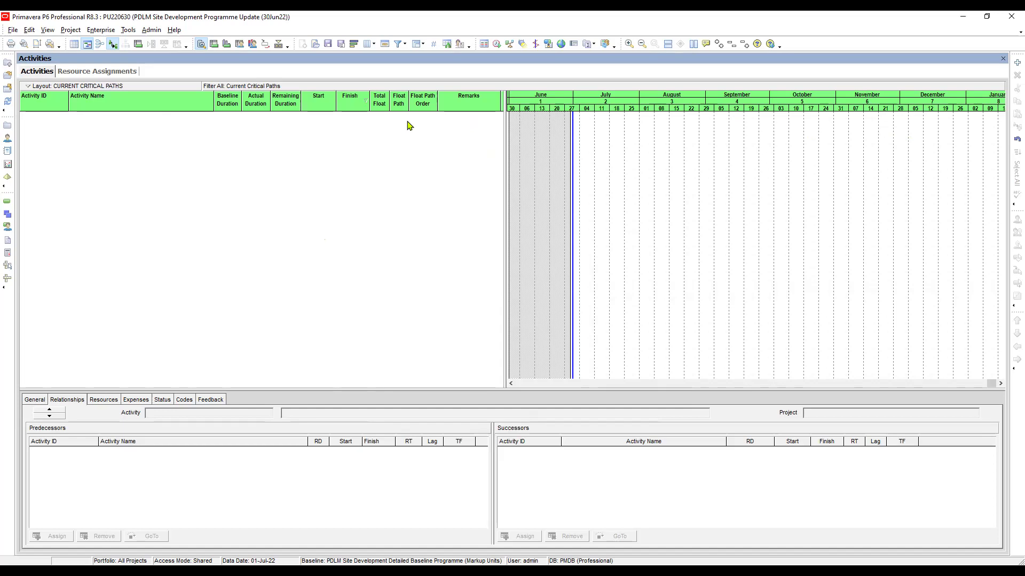
Review the general schedule options, including how critical activities are defined, and leave without running the schedule
click(496, 44)
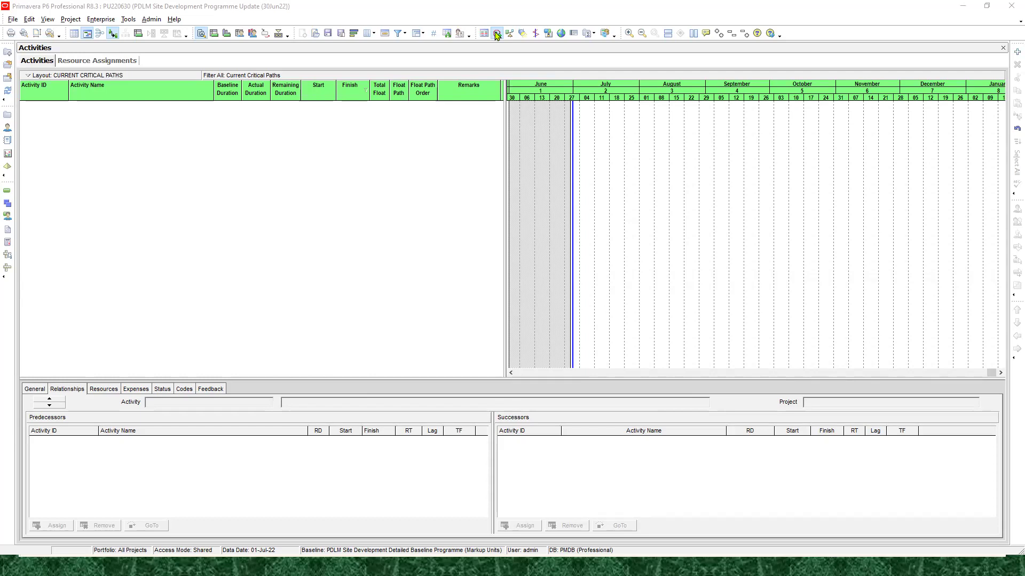
click(496, 35)
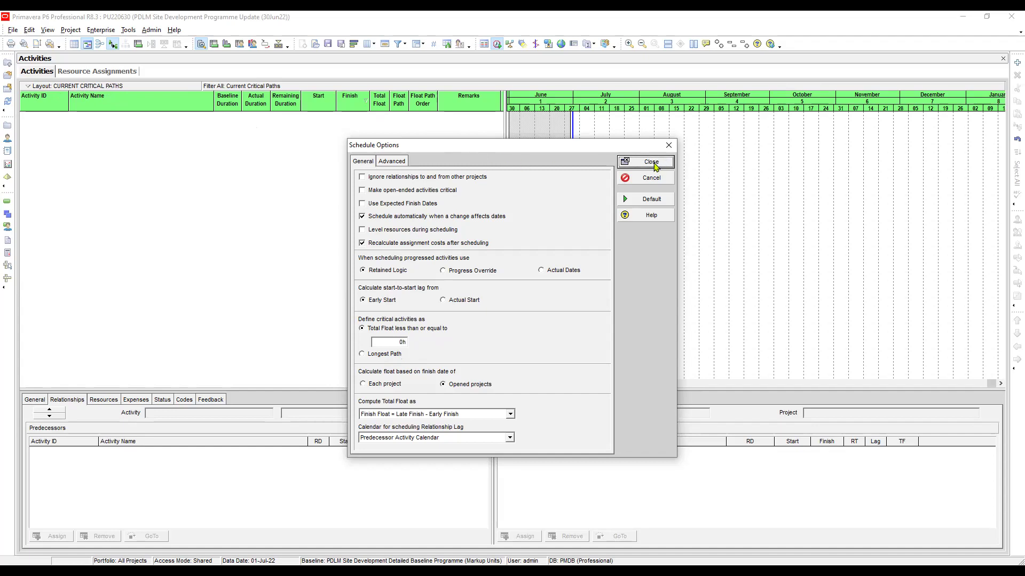
click(653, 164)
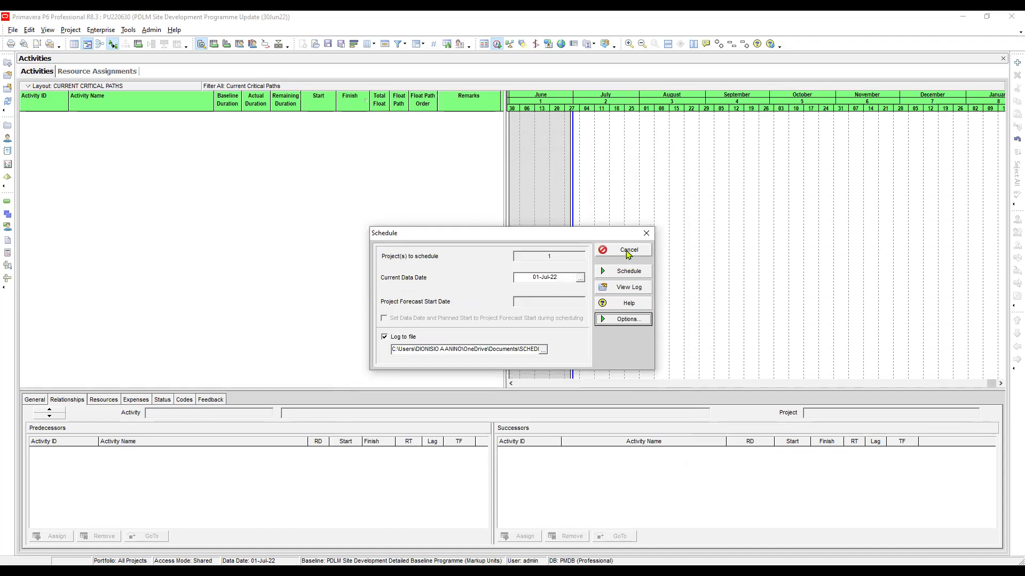
click(629, 251)
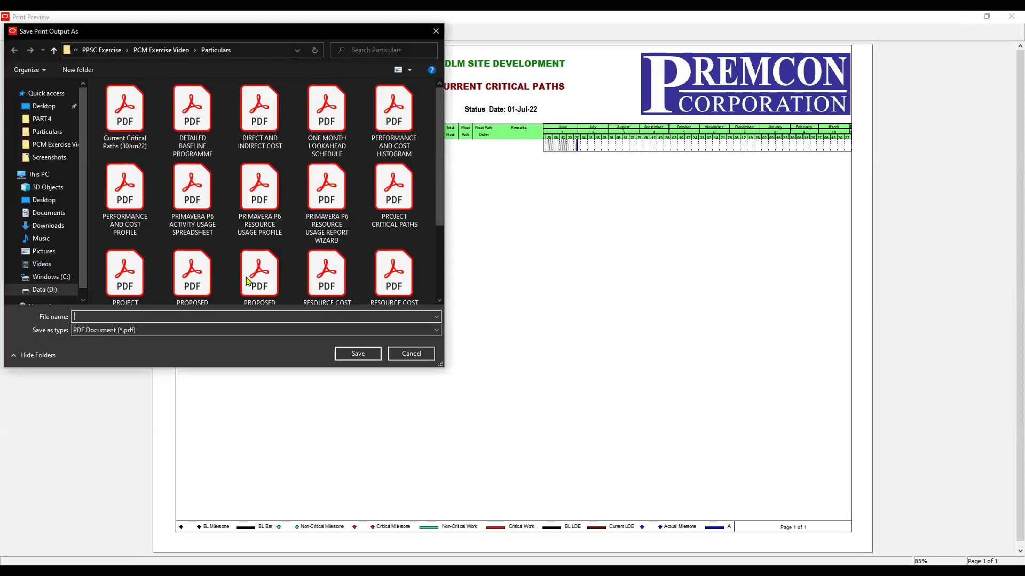
Save the layout's print output as the PDF Current Critical Paths (30Jun22), replacing the existing file, and close the print preview
scroll(439, 250, down, 3)
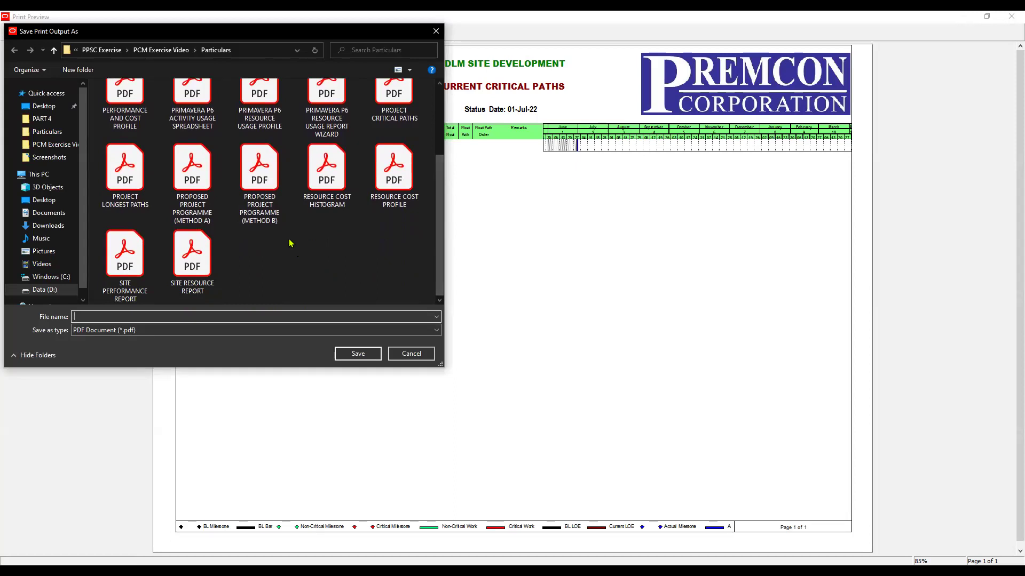
drag(439, 177, 437, 102)
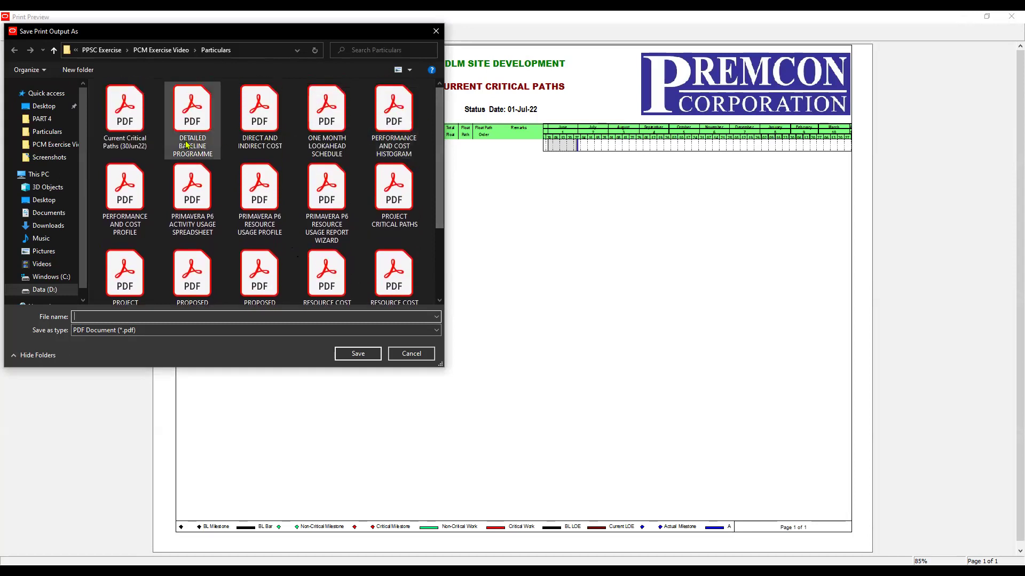
click(133, 113)
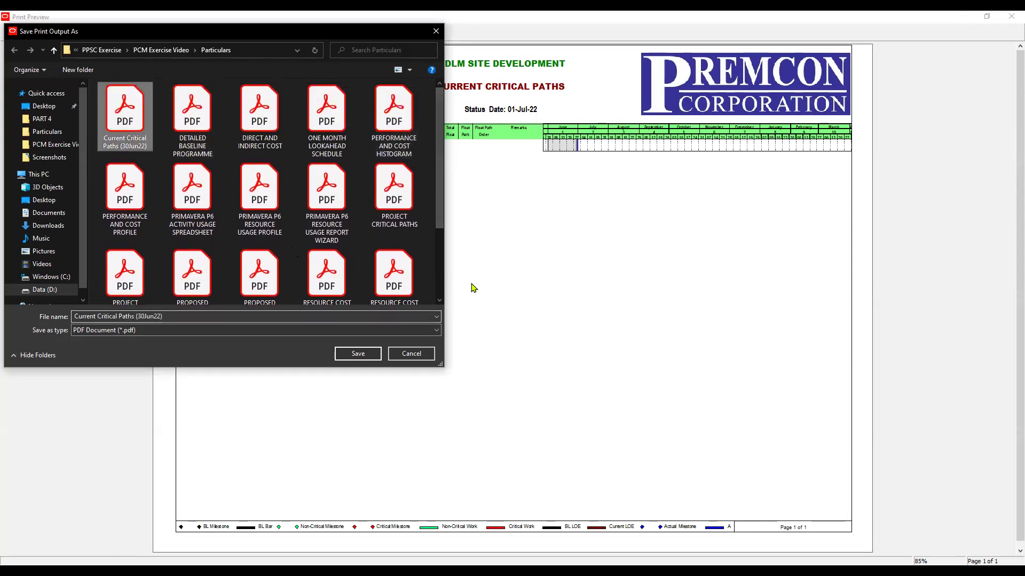
key(Return)
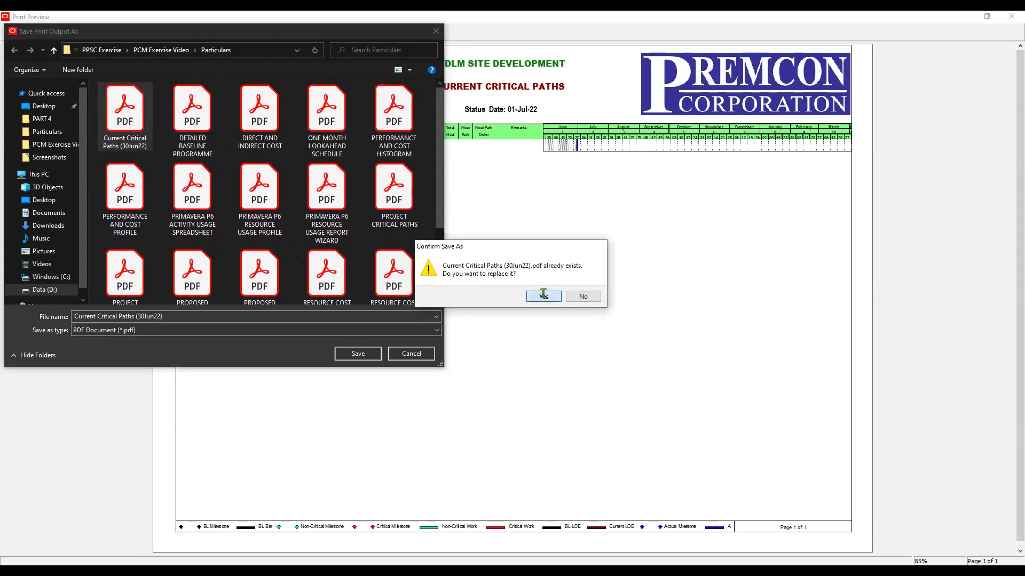
click(543, 295)
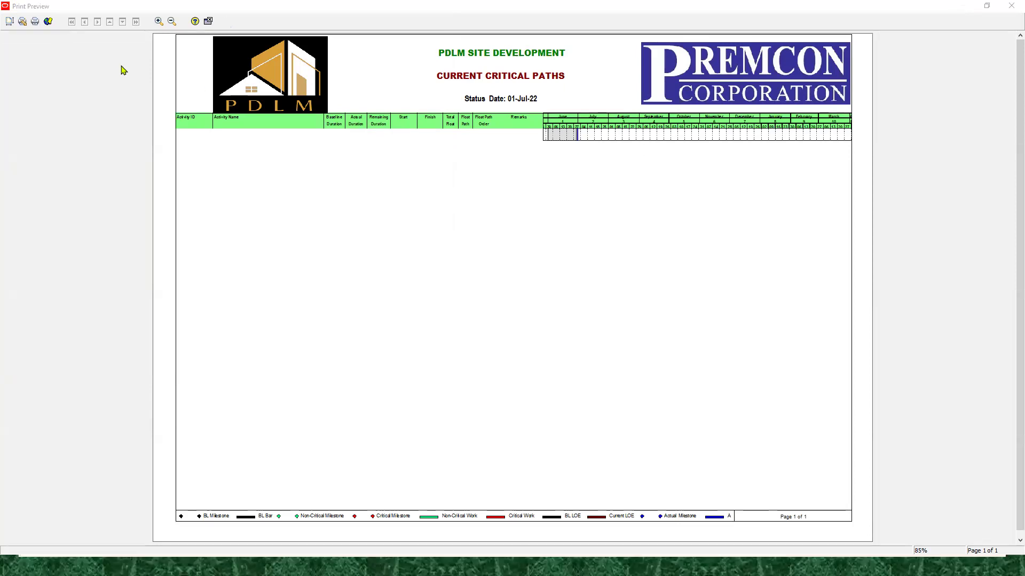
click(209, 22)
click(208, 22)
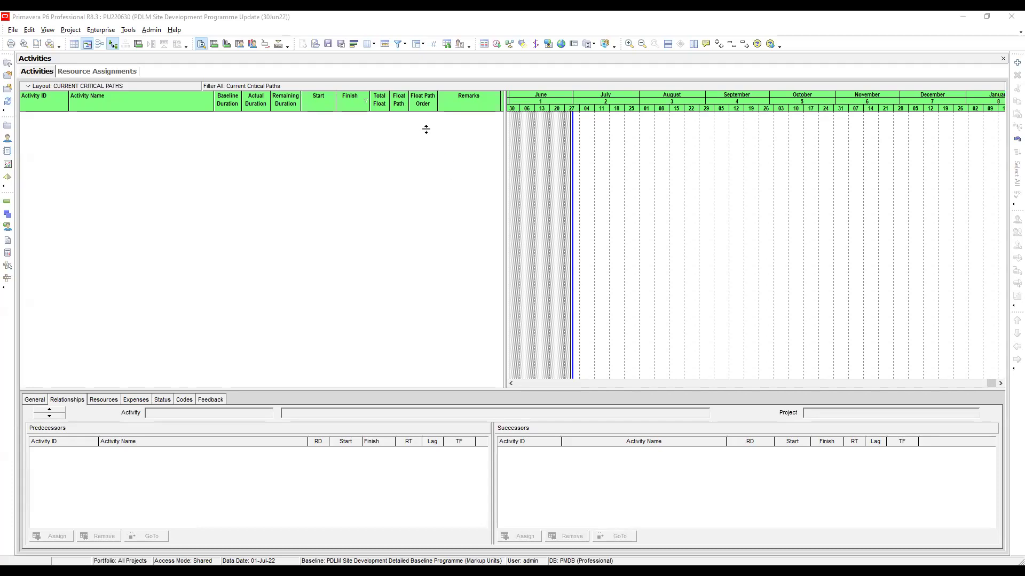
Apply the CURRENT LONGEST PATHS layout of project PU220630 without saving changes under another layout name
click(316, 44)
click(487, 357)
scroll(488, 355, down, 1)
click(494, 348)
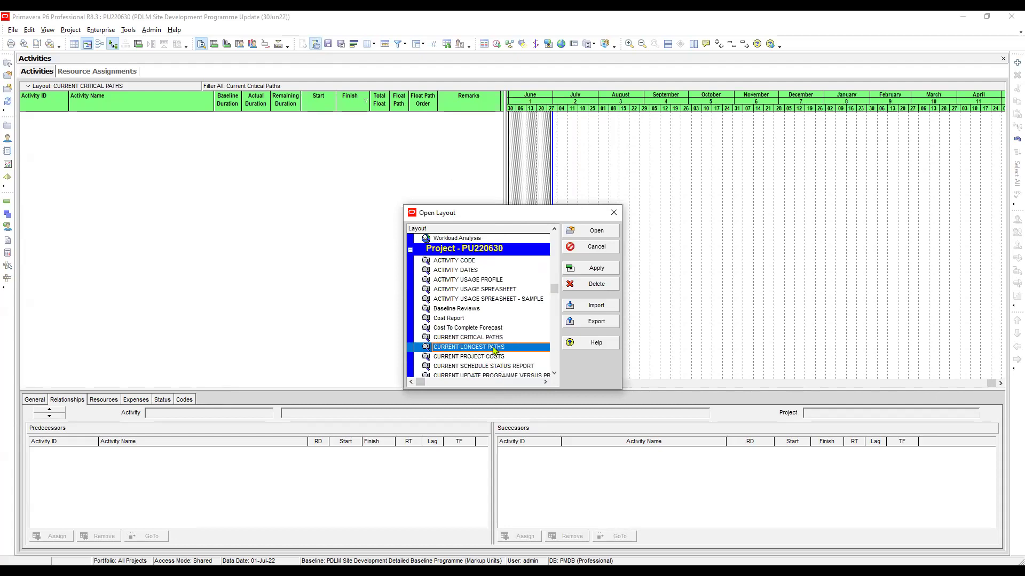
click(597, 268)
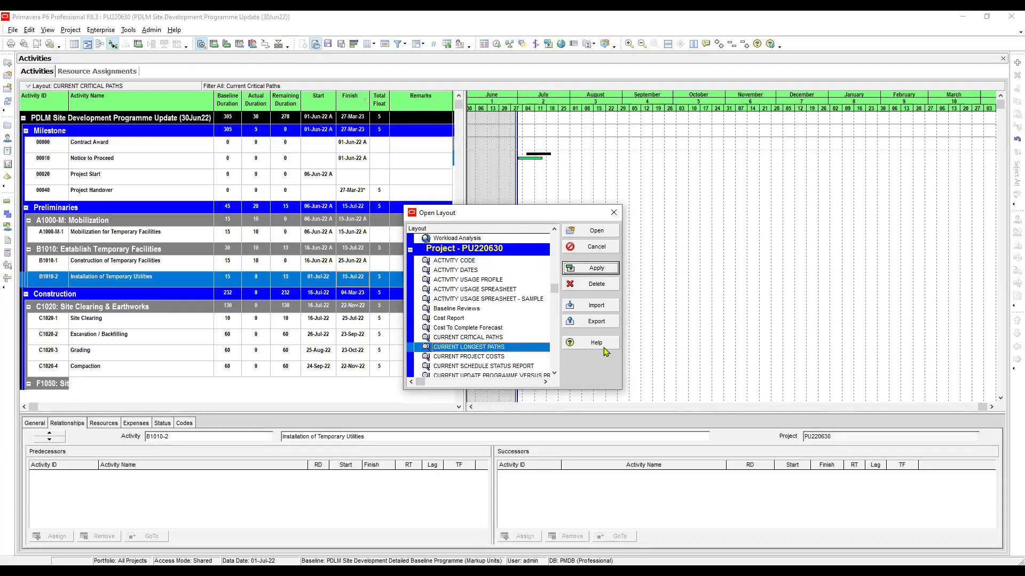
click(614, 213)
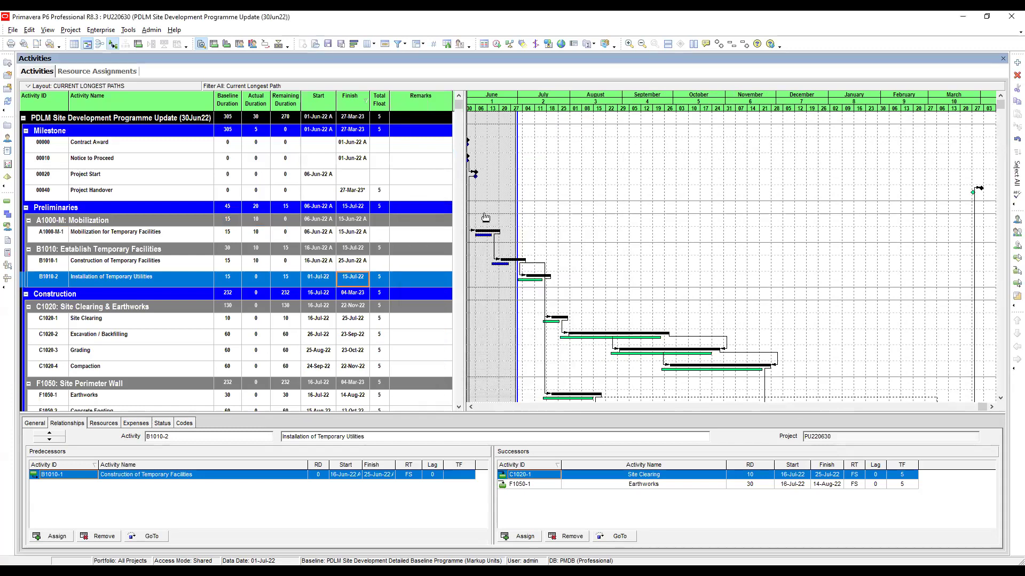
Examine the Milestone group's durations, start and finish dates, and the longest-path activities and bars below it
click(415, 147)
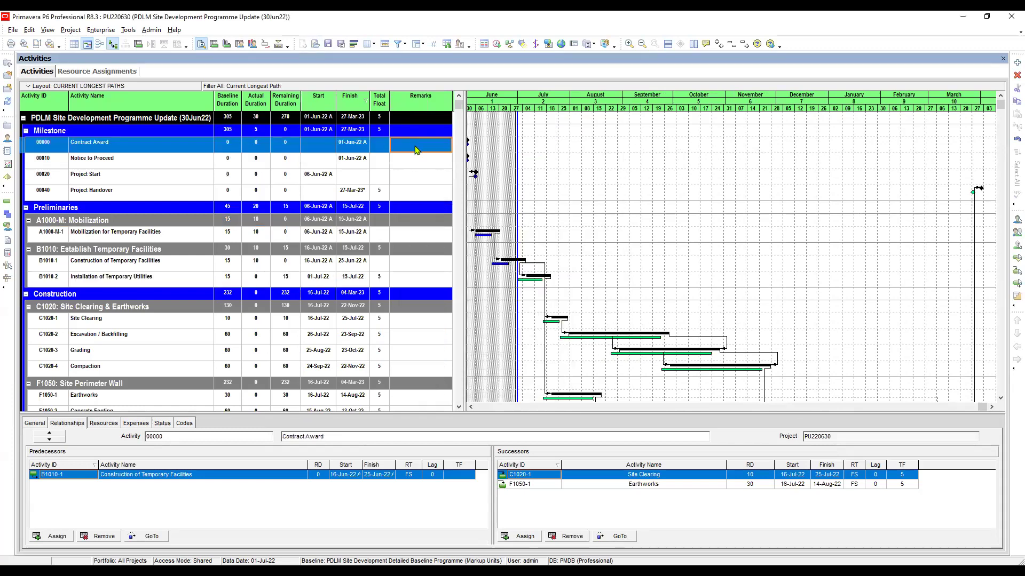
click(114, 134)
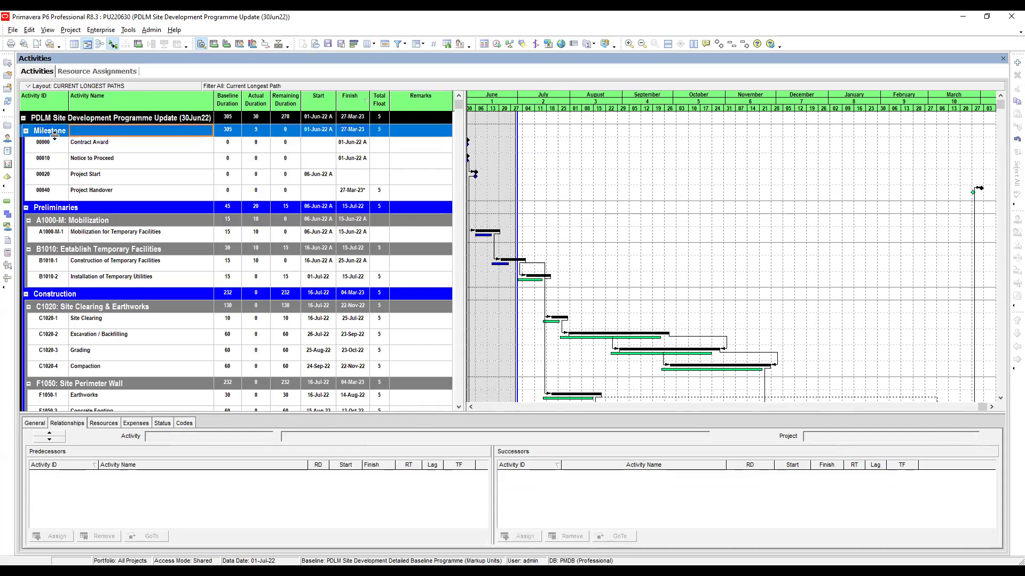
key(Left)
click(228, 134)
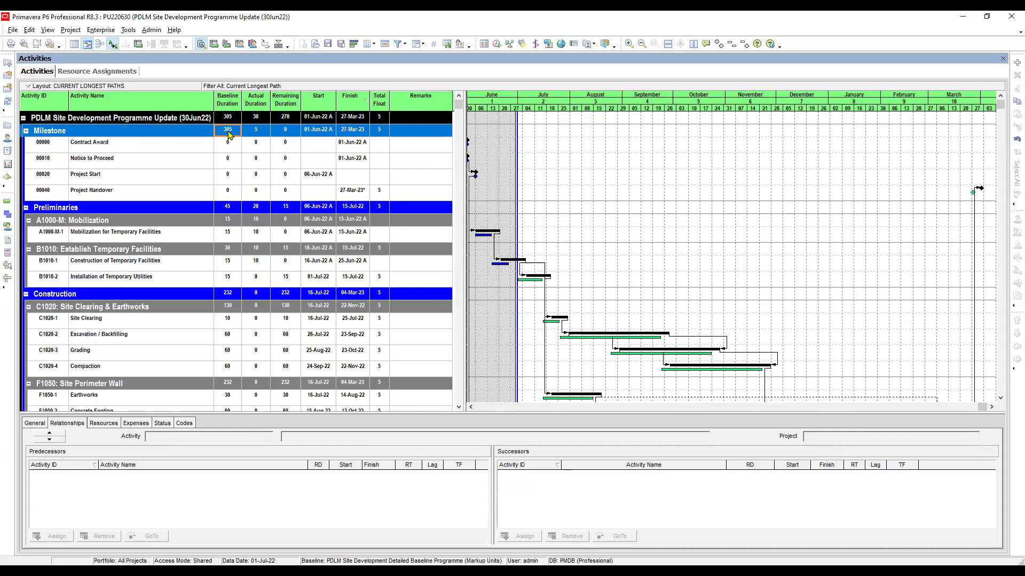
click(258, 133)
click(286, 134)
click(320, 133)
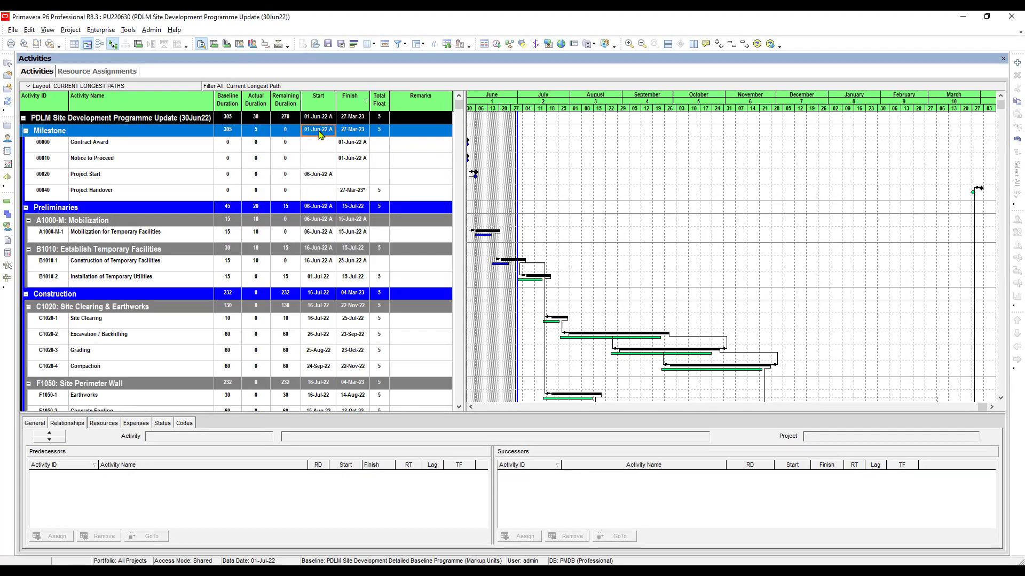
click(350, 135)
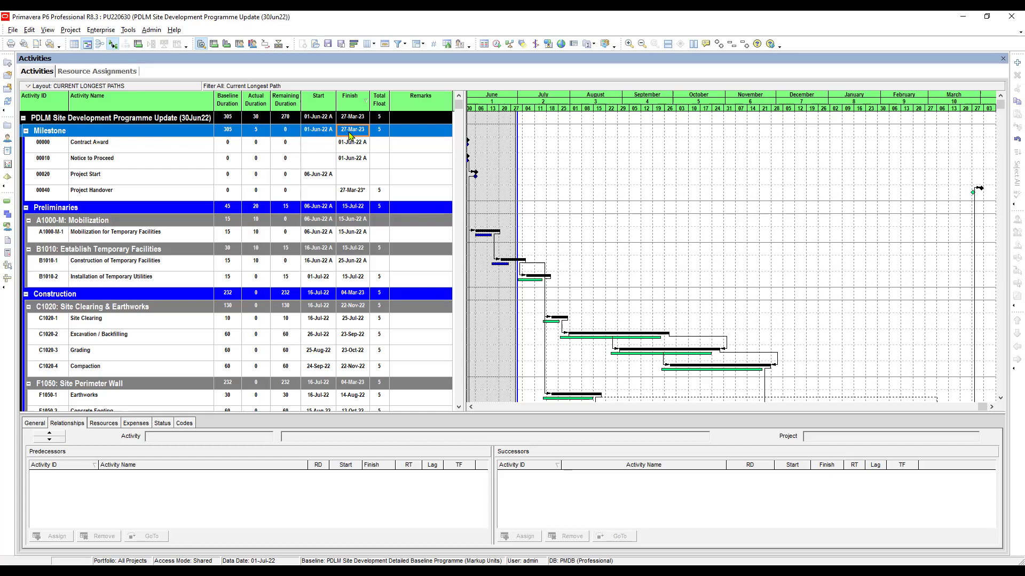
click(358, 149)
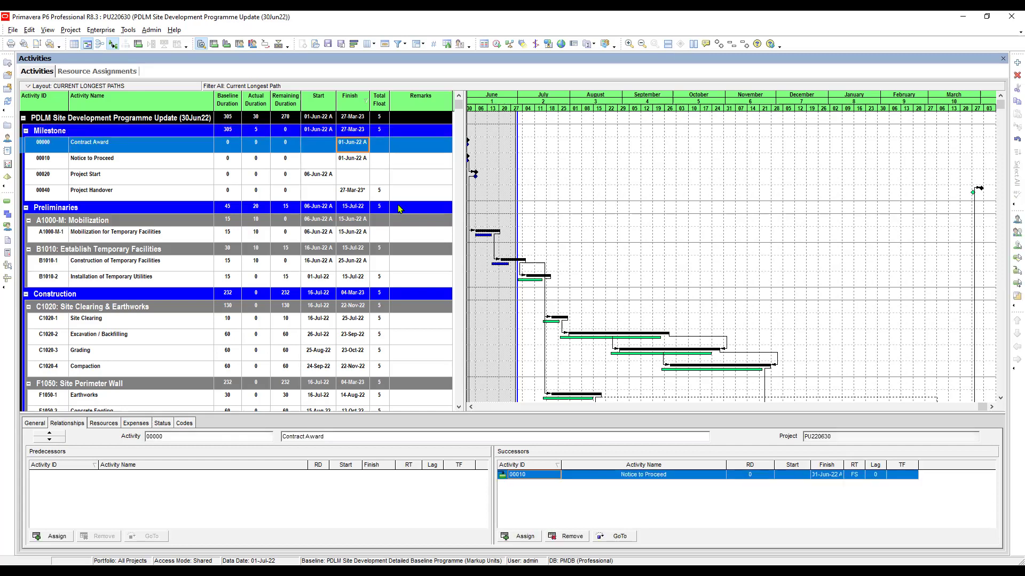
scroll(719, 292, down, 2)
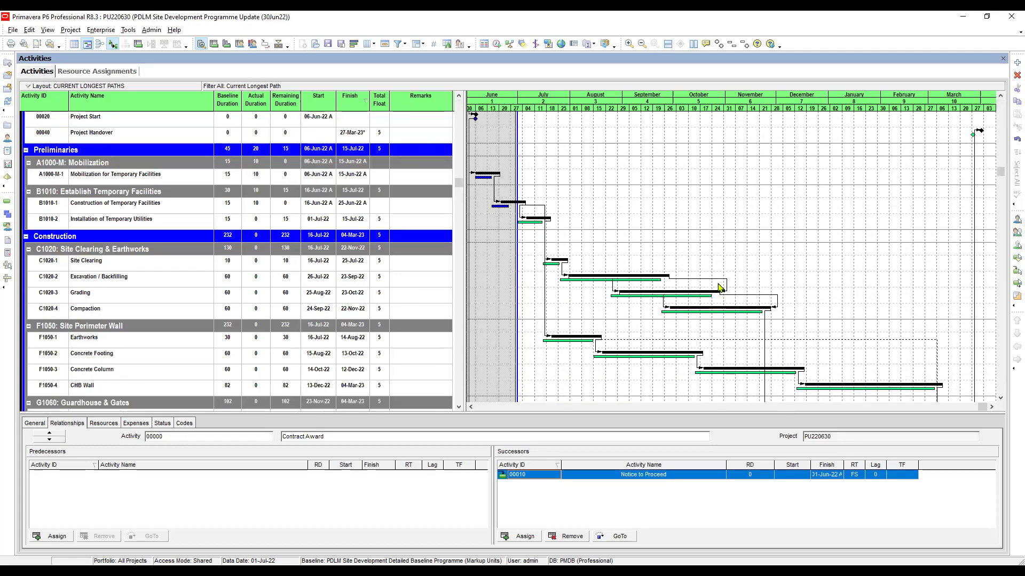
Examine the longest-path activities from Milestone through Transportation, including their dates, total float, relationships and bars
click(423, 176)
scroll(423, 178, up, 1)
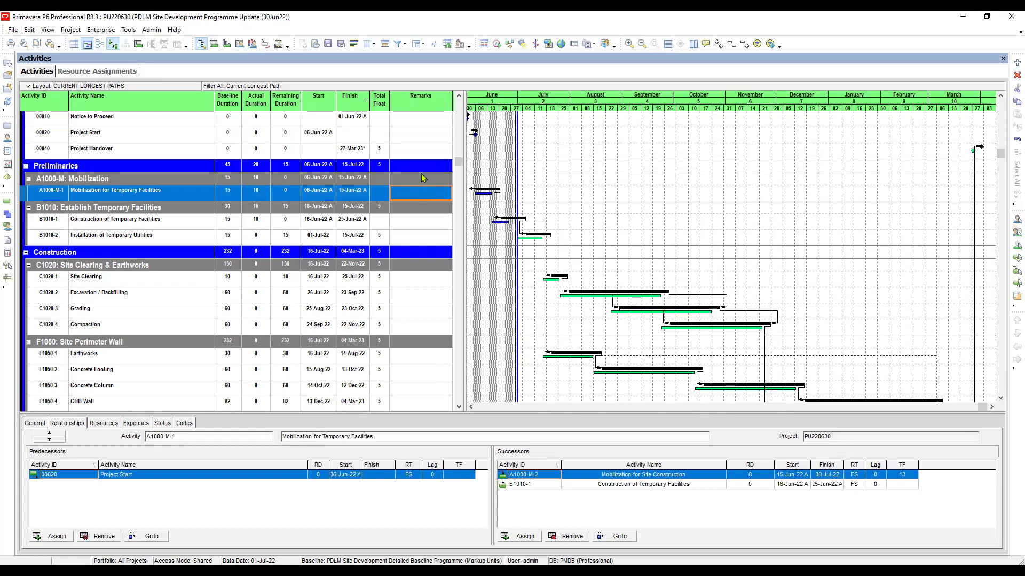
scroll(423, 177, up, 3)
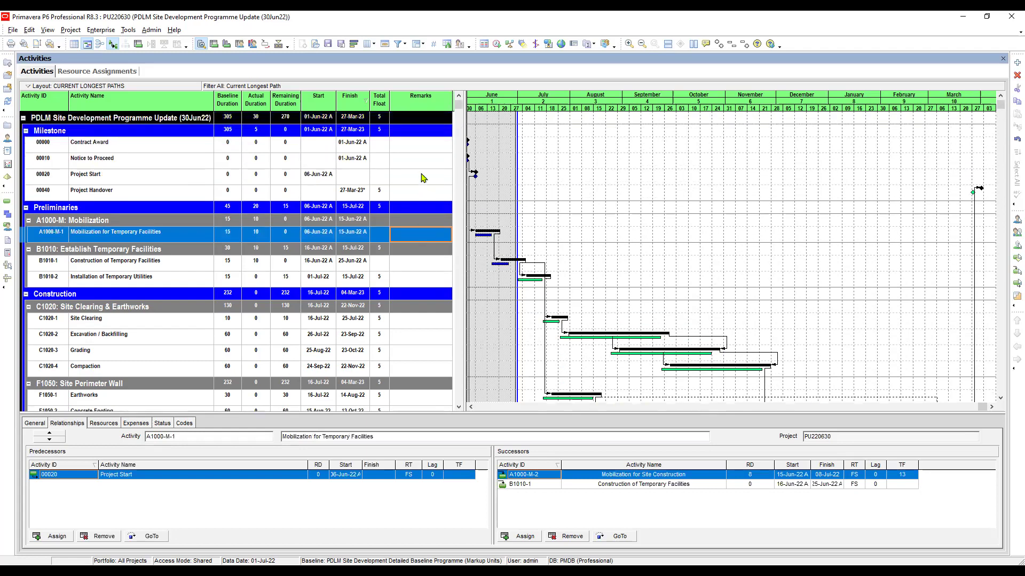
click(423, 152)
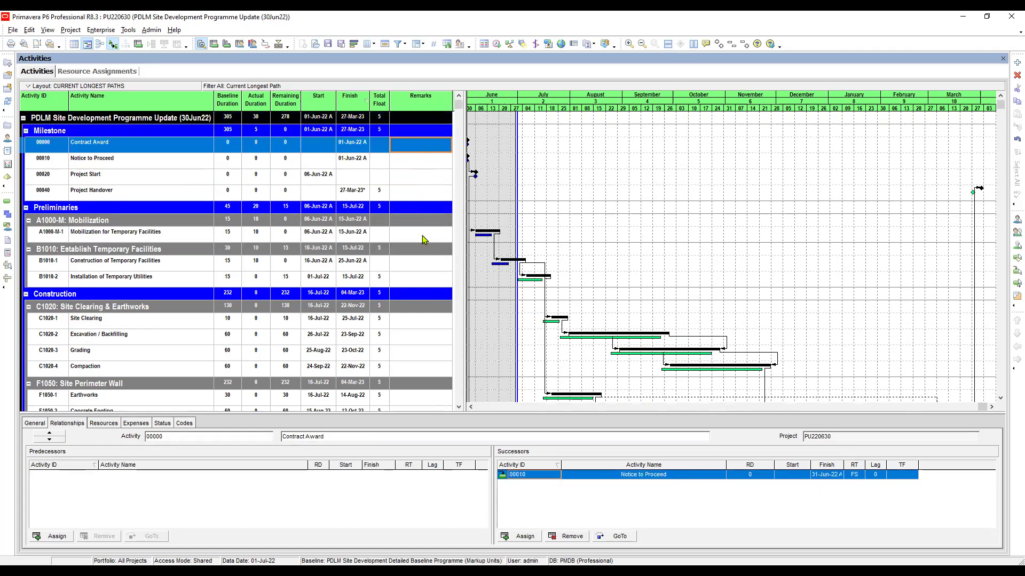
click(424, 240)
scroll(426, 243, down, 1)
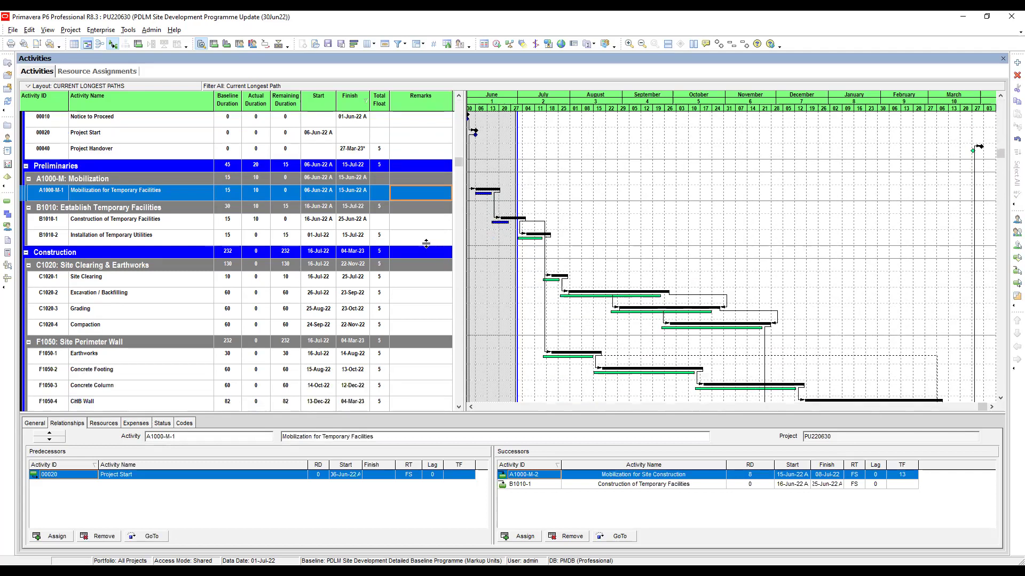
scroll(426, 243, down, 1)
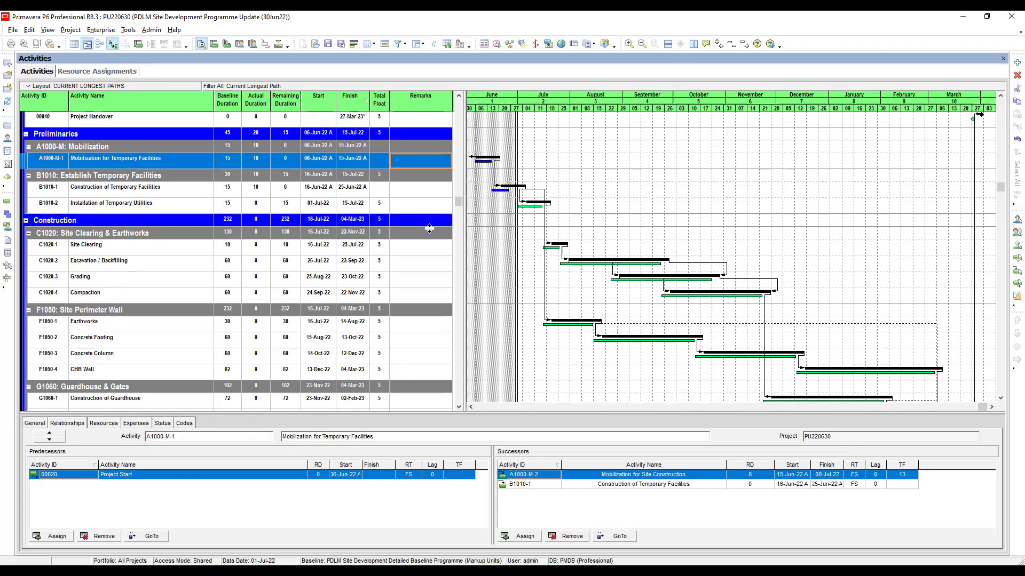
click(435, 197)
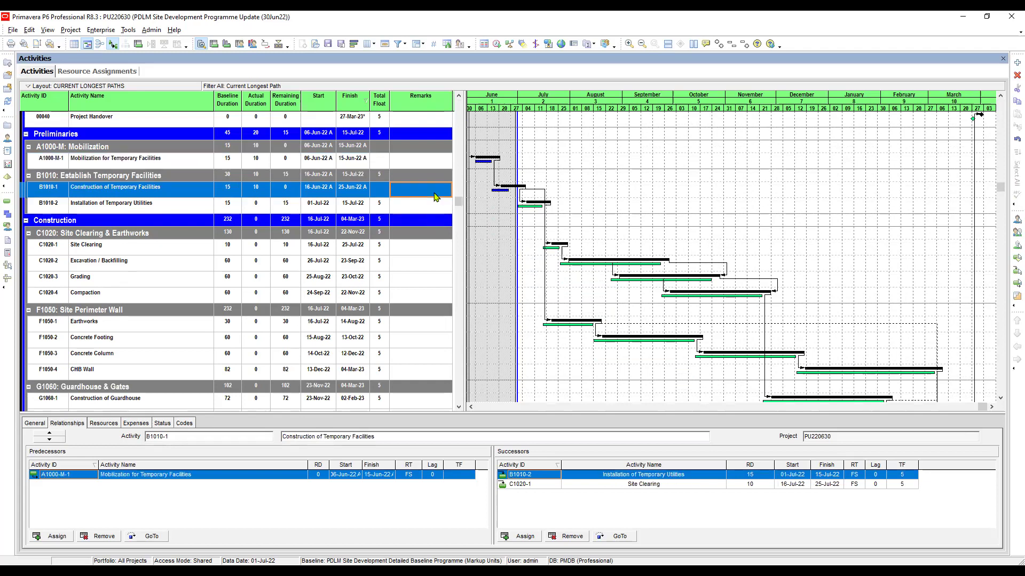
scroll(429, 194, down, 1)
scroll(430, 194, down, 1)
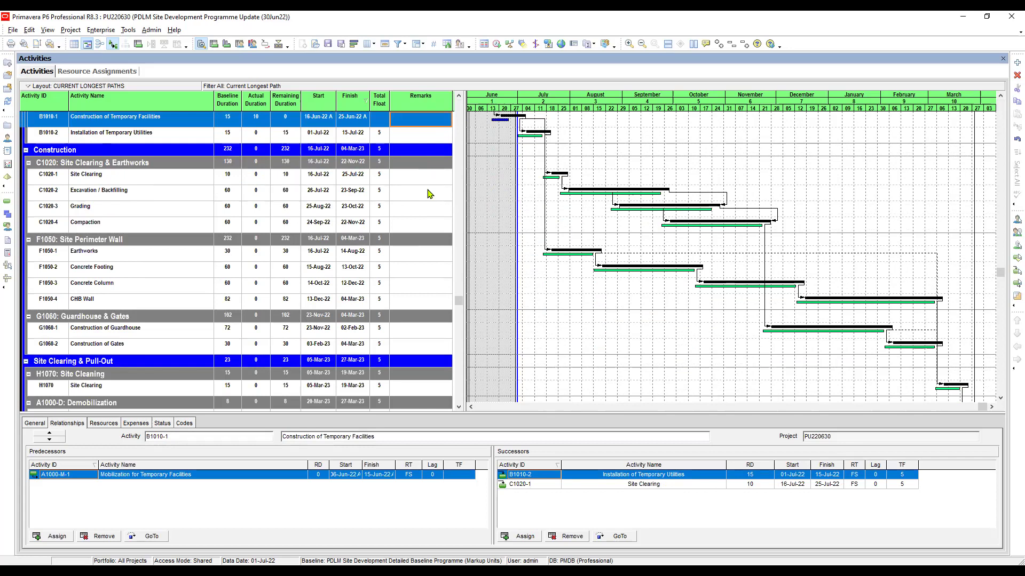
scroll(430, 194, down, 3)
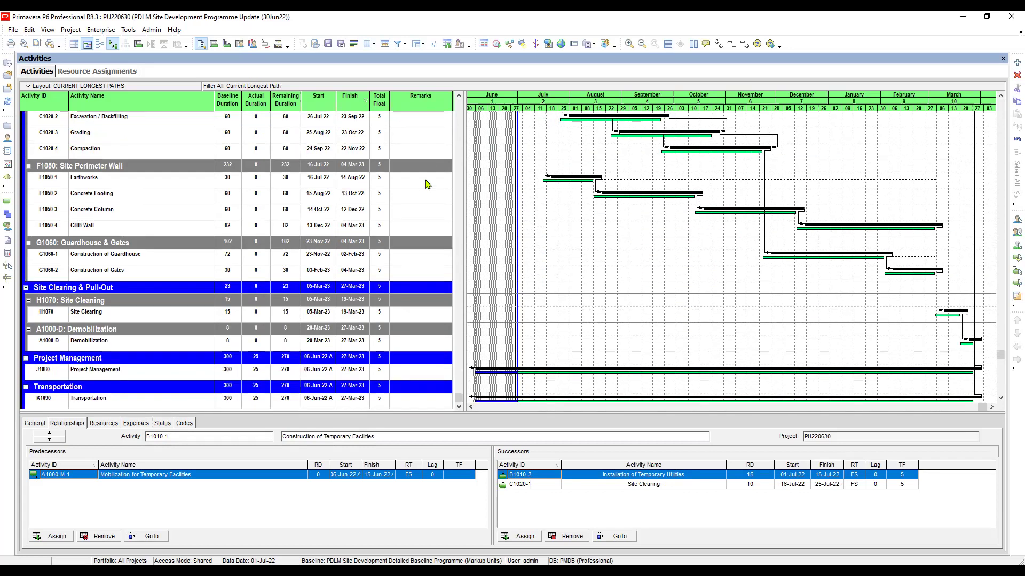
scroll(429, 183, up, 6)
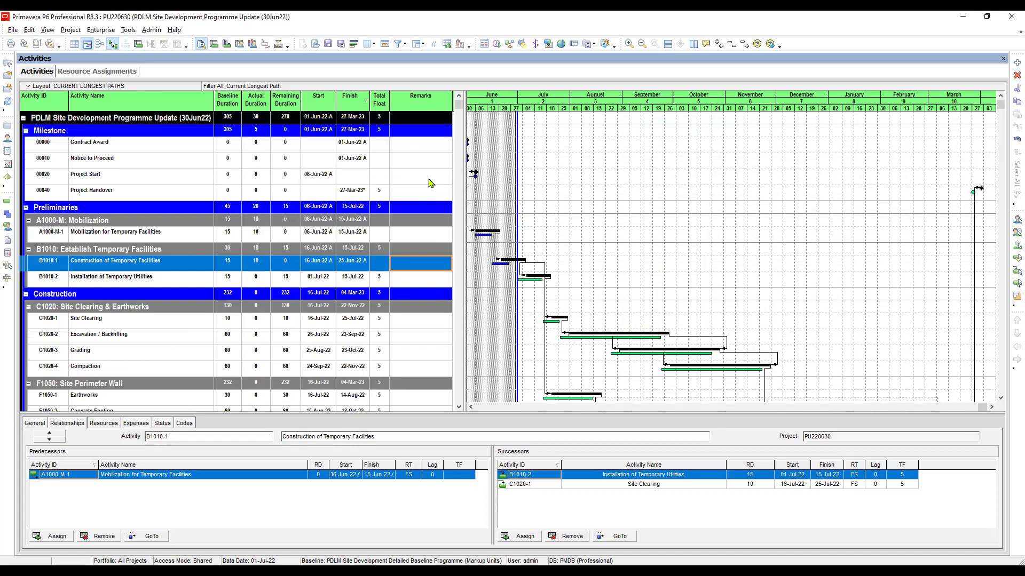
scroll(429, 175, down, 6)
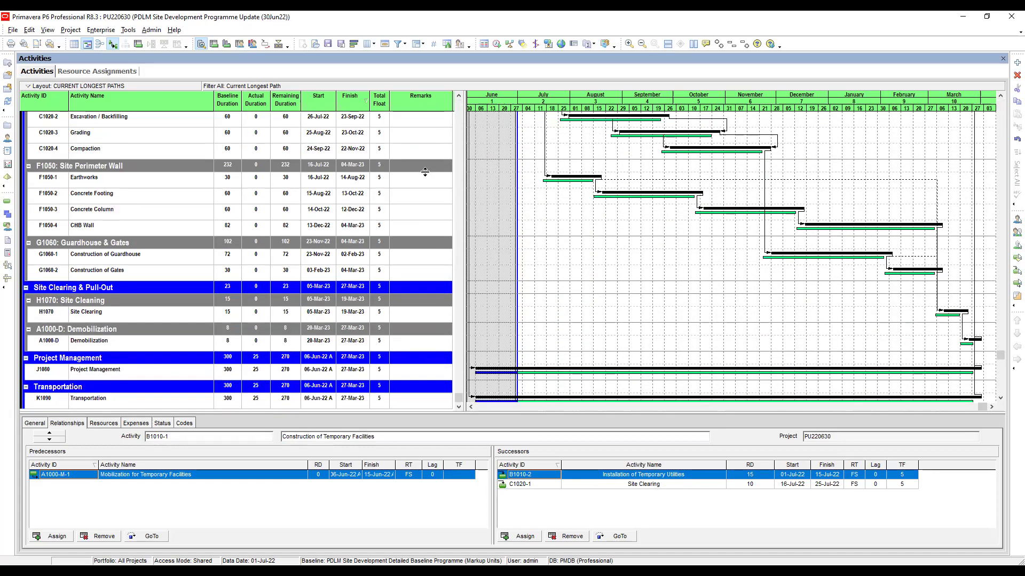
click(1000, 397)
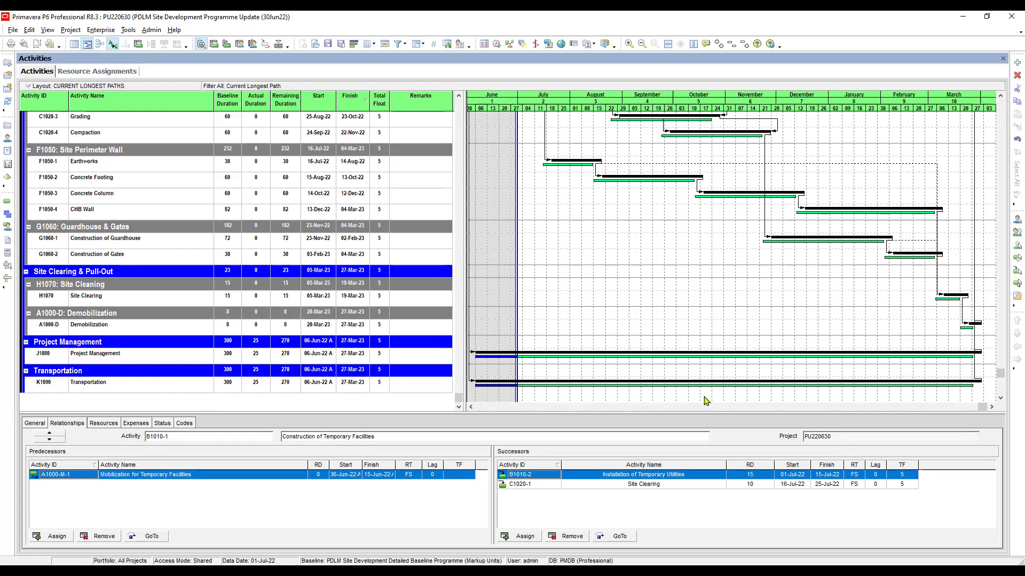
scroll(366, 219, up, 5)
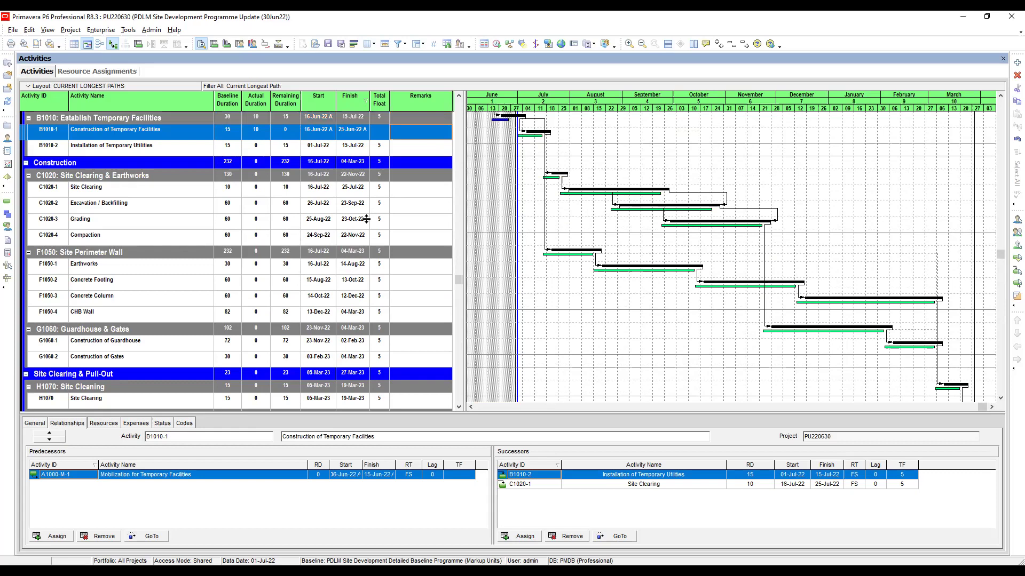
scroll(366, 219, up, 1)
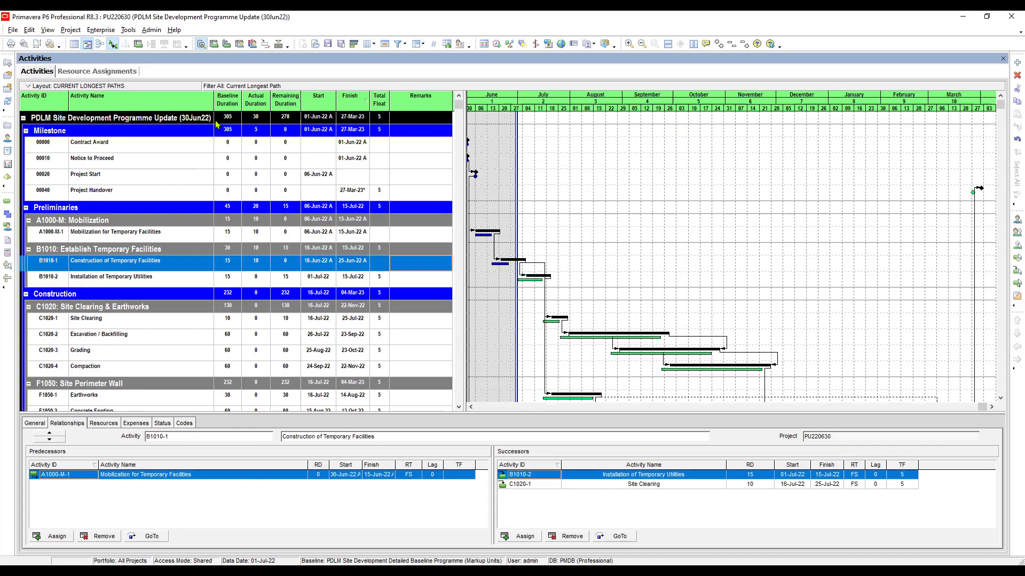
Open the Current Longest Path layout filter for modification and select its Longest Path criterion
click(399, 44)
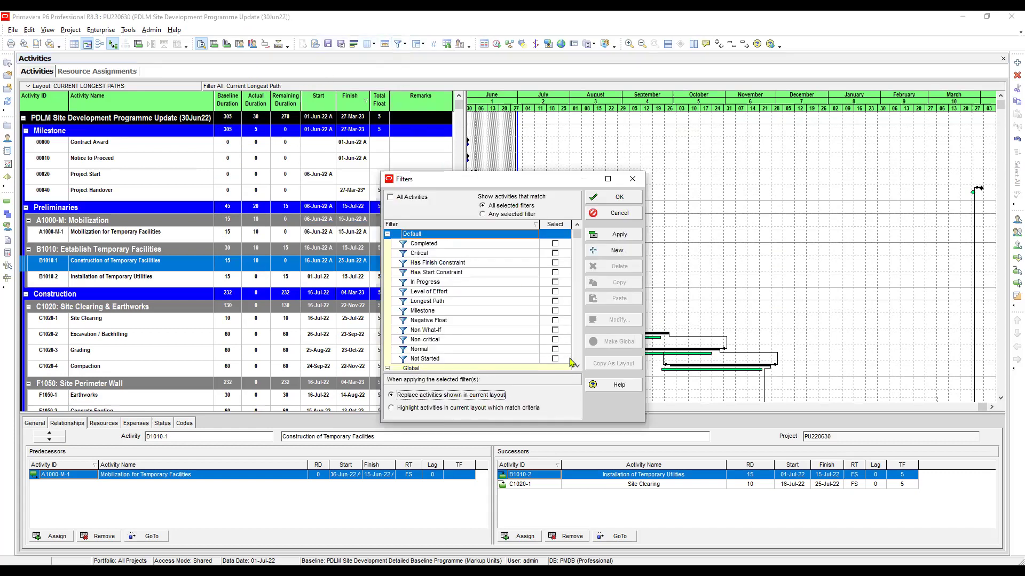
scroll(576, 348, down, 3)
click(479, 302)
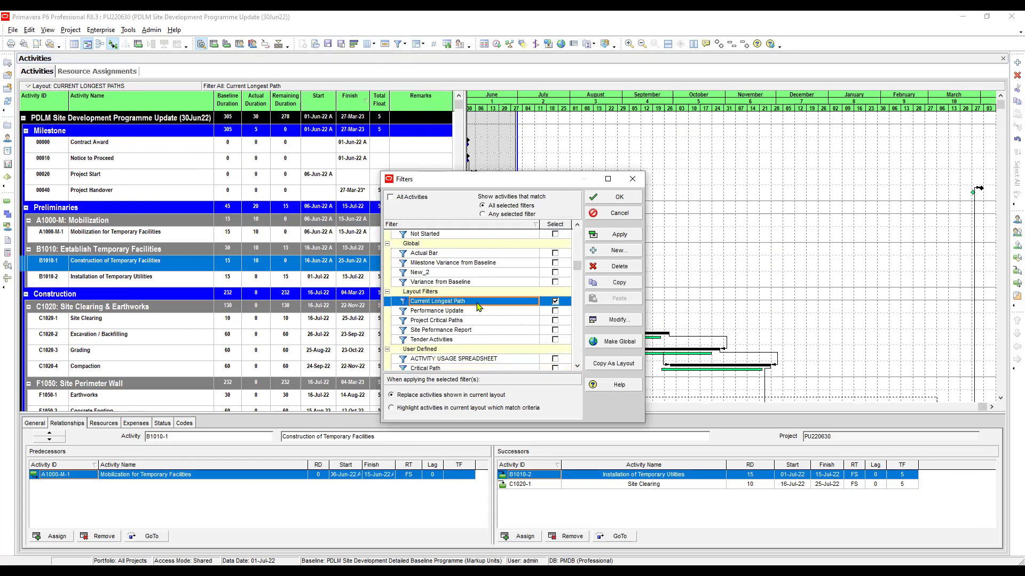
click(618, 320)
click(521, 270)
click(543, 270)
click(433, 269)
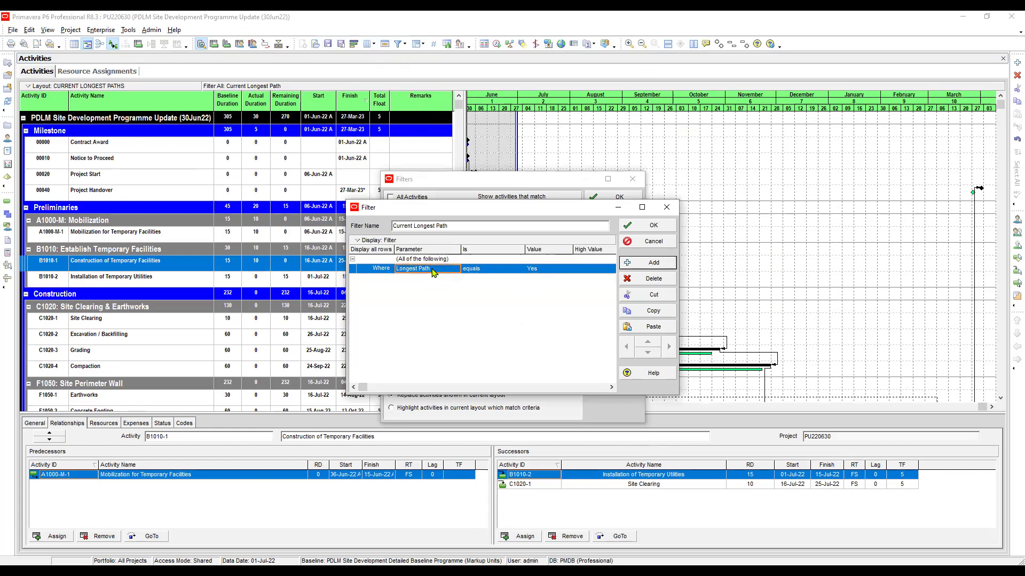
Add a nested (Any of the following) group below the Longest Path criterion
click(637, 264)
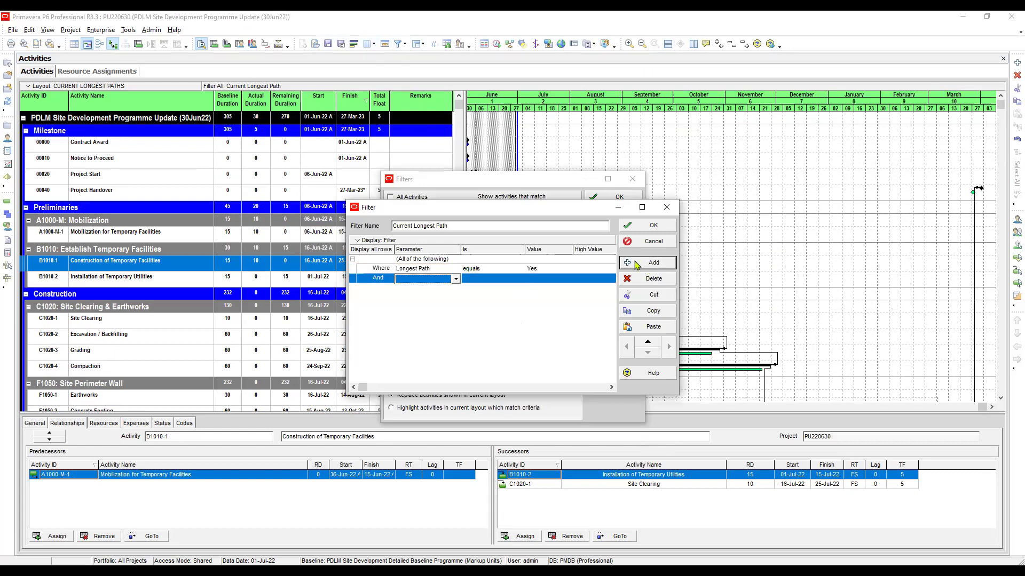
click(455, 280)
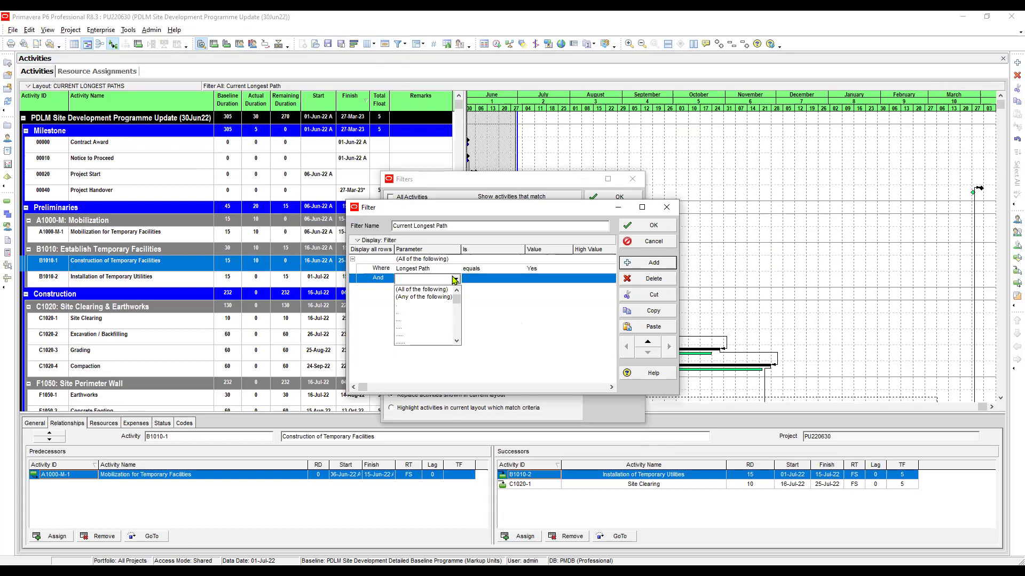
click(421, 298)
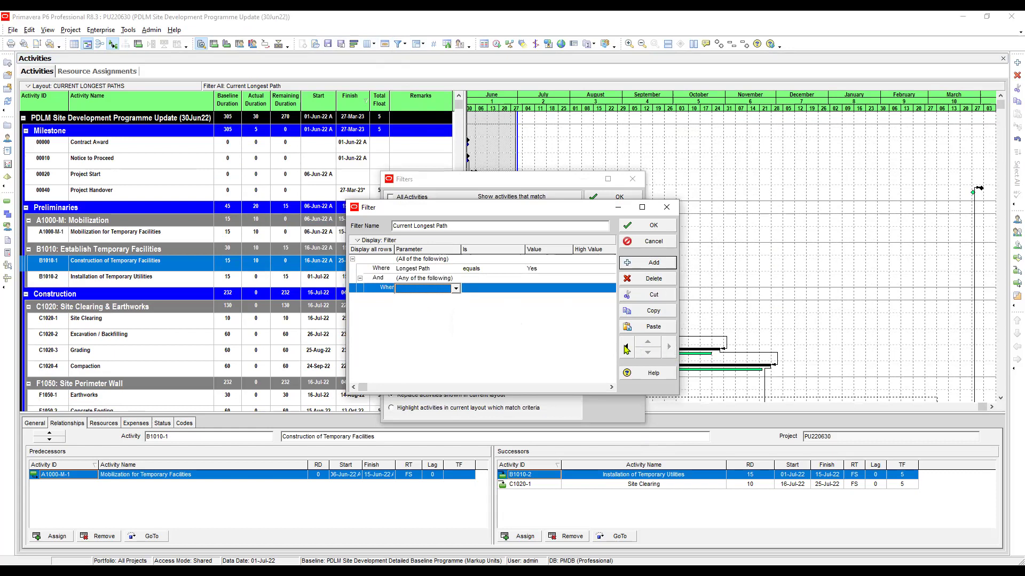
Set the first condition of the (Any of the following) group to Activity Category equals MTN
click(429, 279)
click(423, 285)
click(425, 288)
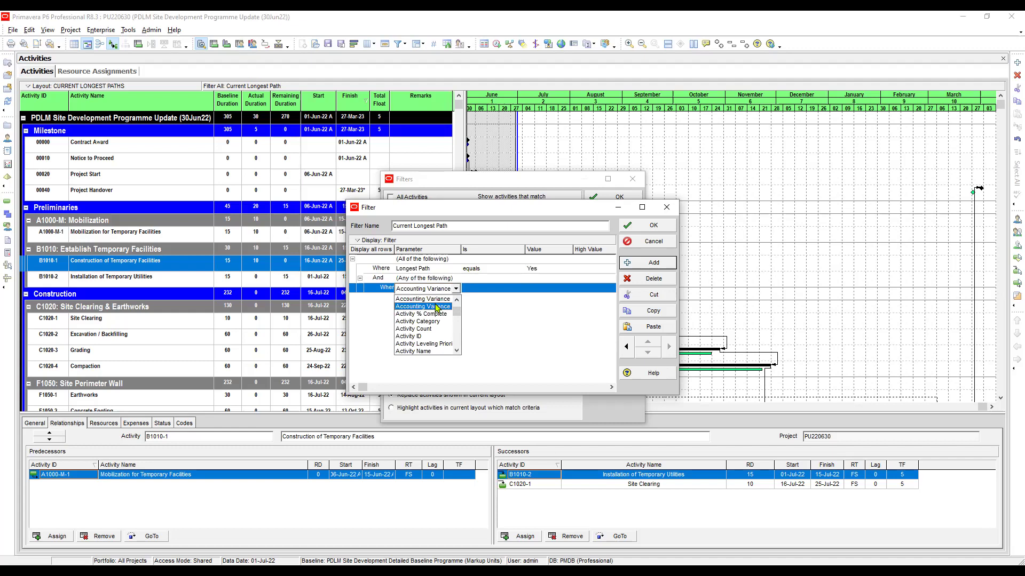
click(436, 322)
click(488, 289)
click(490, 291)
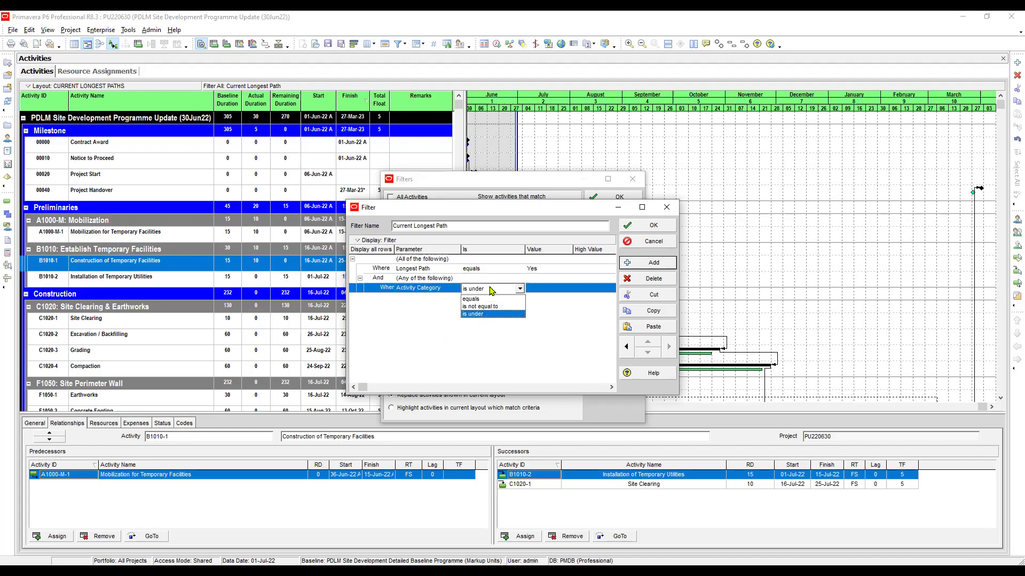
click(480, 297)
click(547, 289)
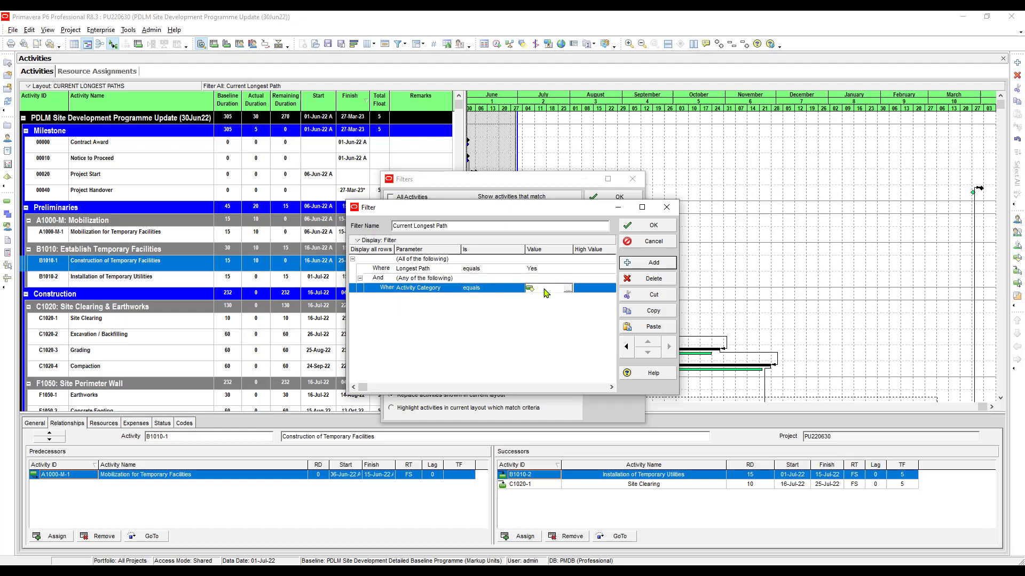
click(427, 286)
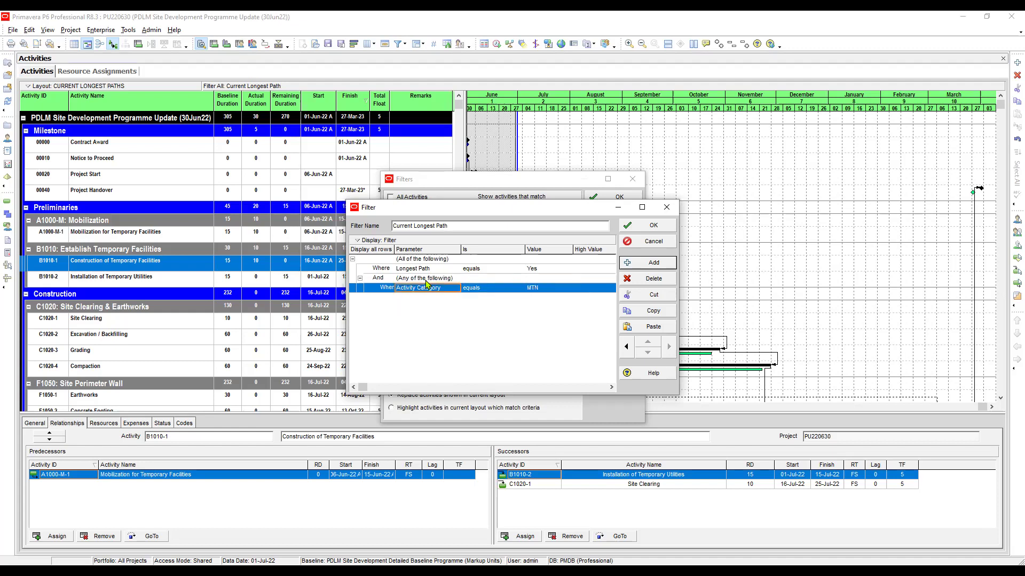
Add an Or condition to the nested group with Activity Category equals DRT
click(661, 267)
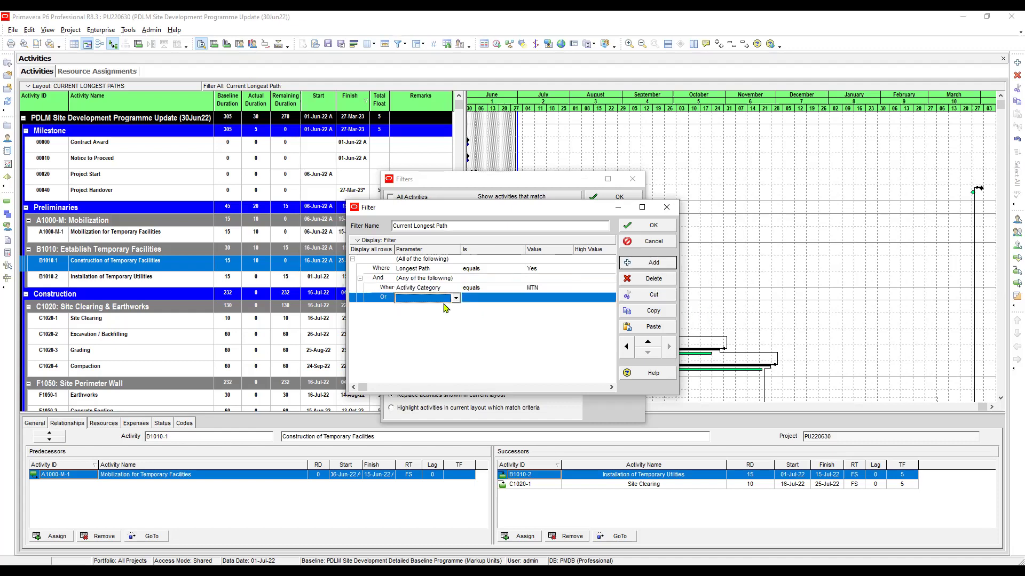
click(433, 300)
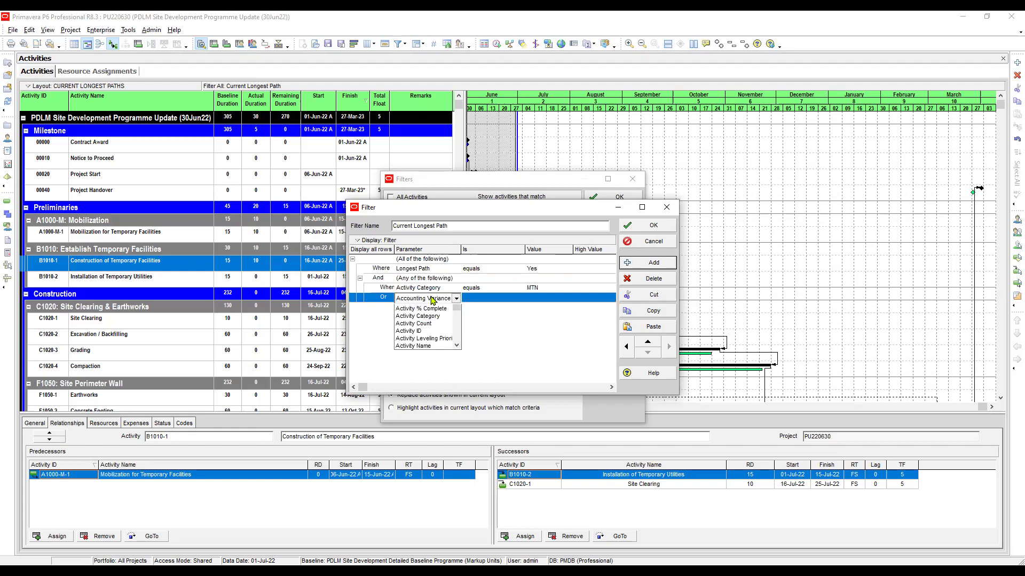
click(418, 331)
click(479, 299)
click(479, 298)
click(479, 316)
click(543, 302)
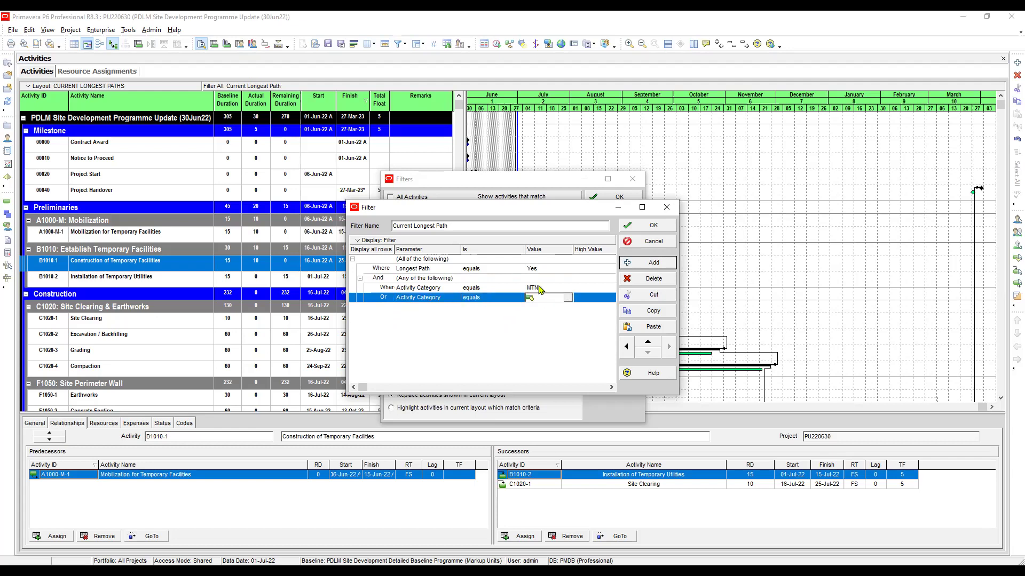
text(DRT)
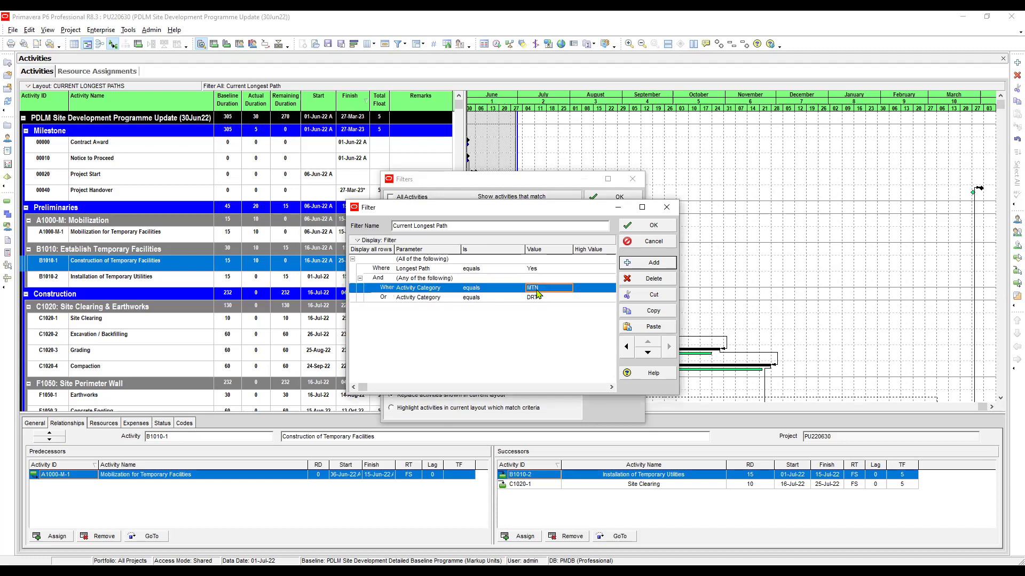
Add an empty condition to the outer (All of the following) group and move it below the nested Activity Category group
click(415, 298)
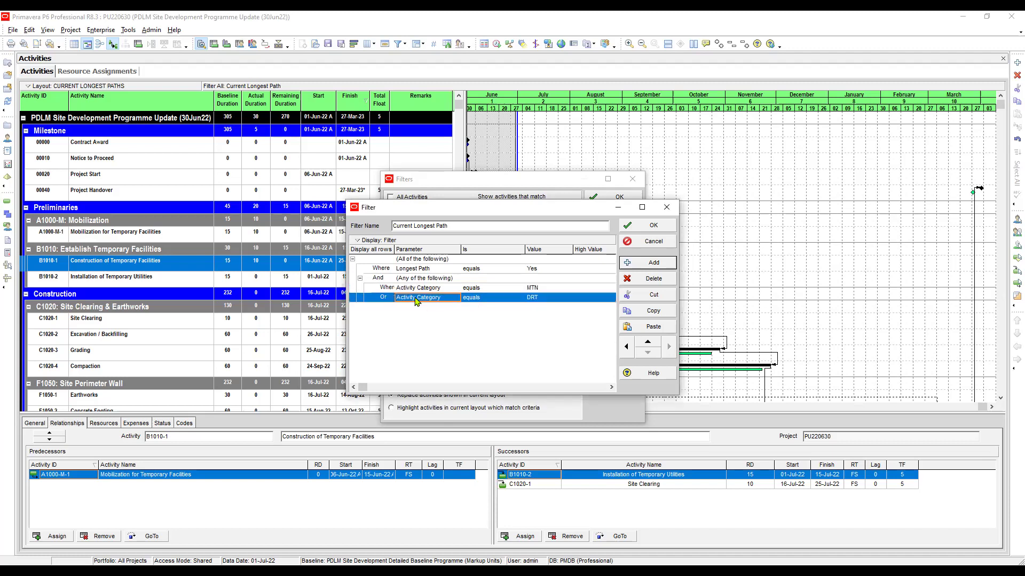
click(419, 260)
click(655, 265)
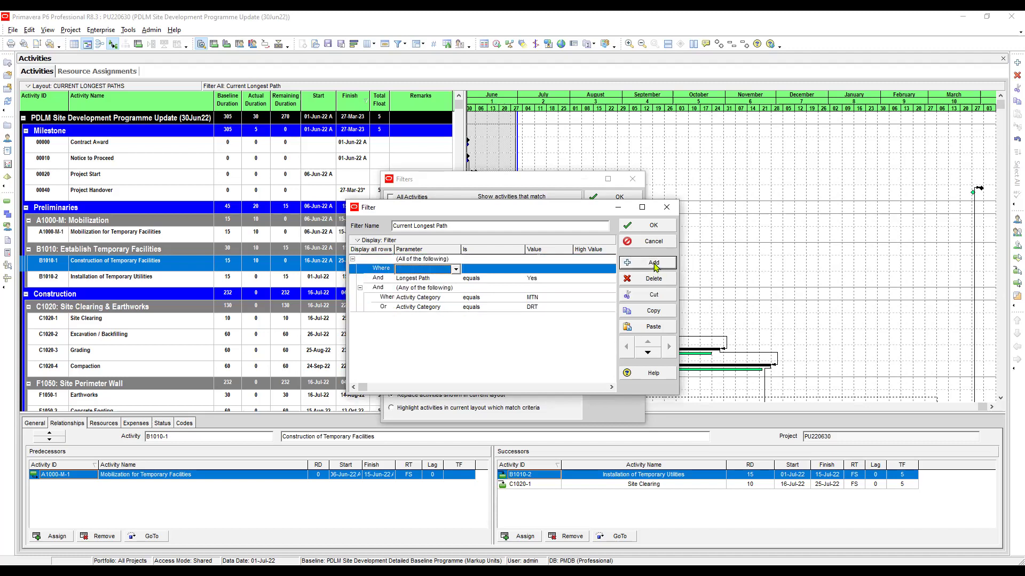
click(648, 358)
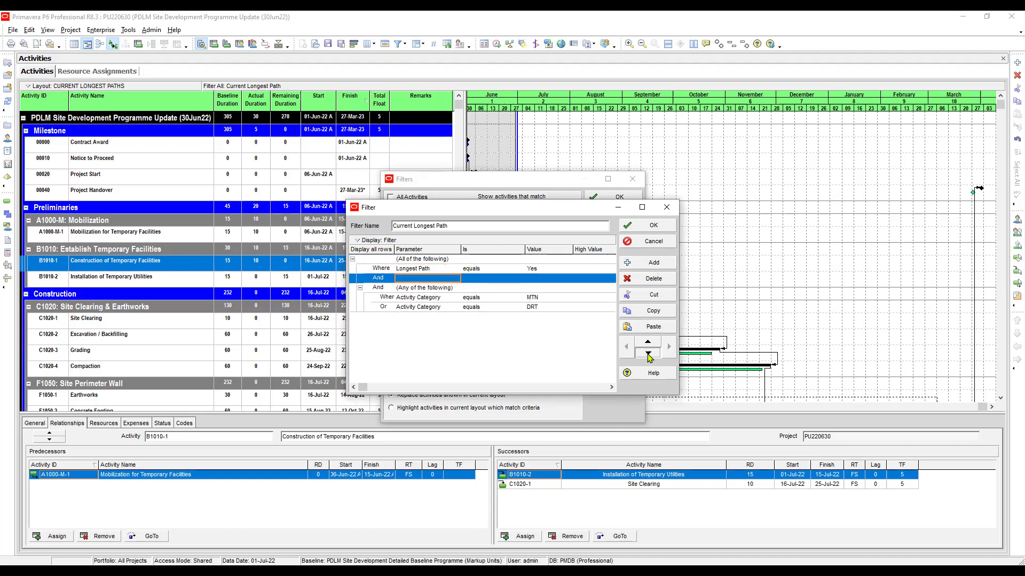
click(649, 359)
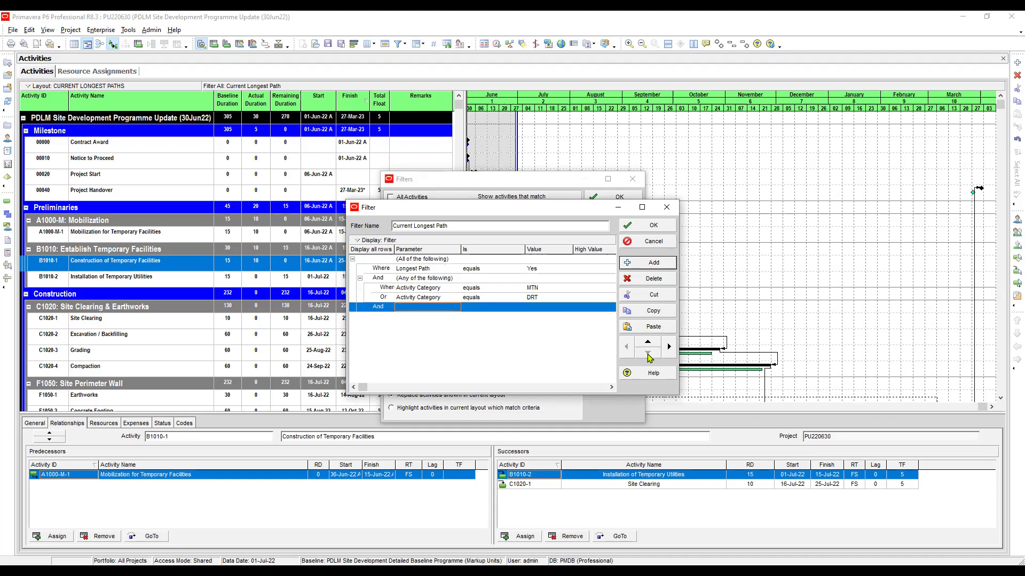
Set the empty last condition of the outer group to Activity % Complete with the operator "is not equal to"
click(412, 311)
click(412, 311)
click(411, 310)
click(437, 333)
click(475, 309)
click(475, 309)
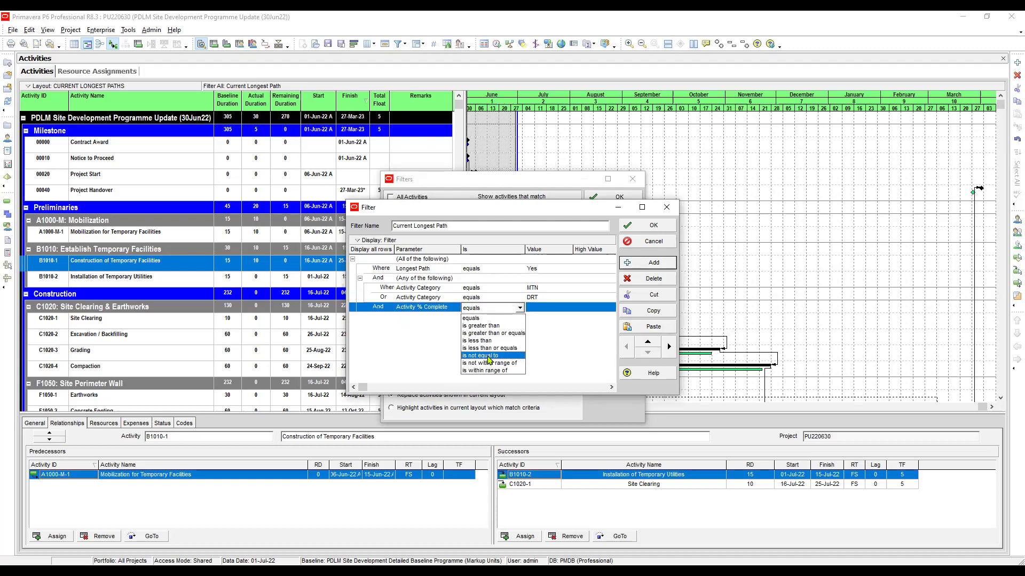
click(489, 357)
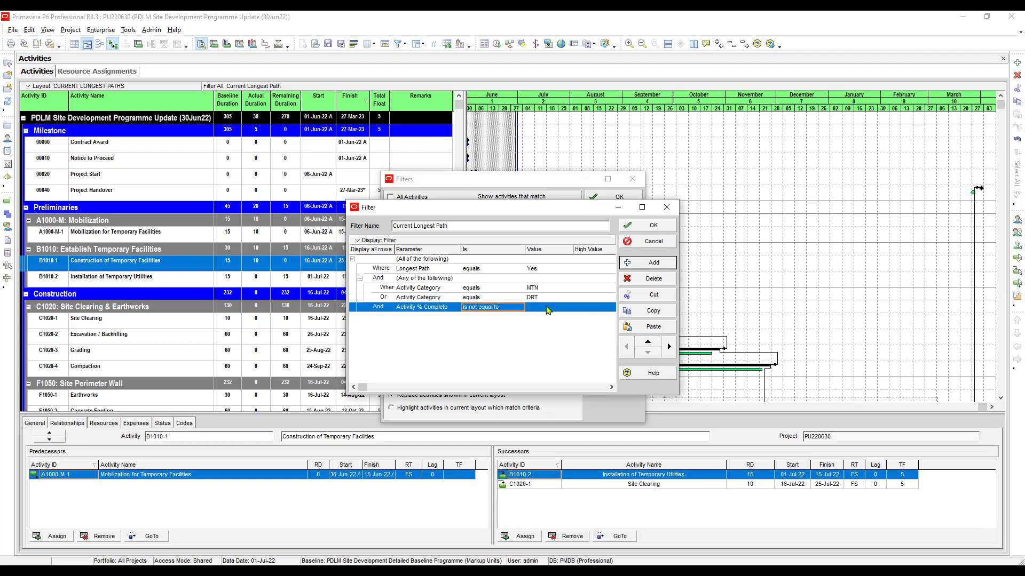
Review the operator of the Activity % Complete condition and set its value to 100%
click(490, 308)
click(492, 307)
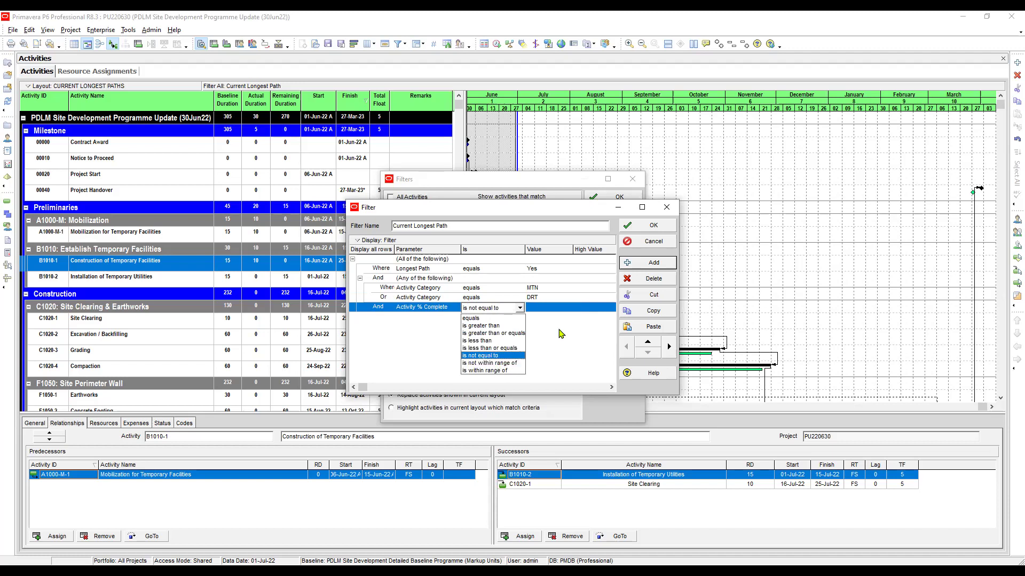
click(542, 309)
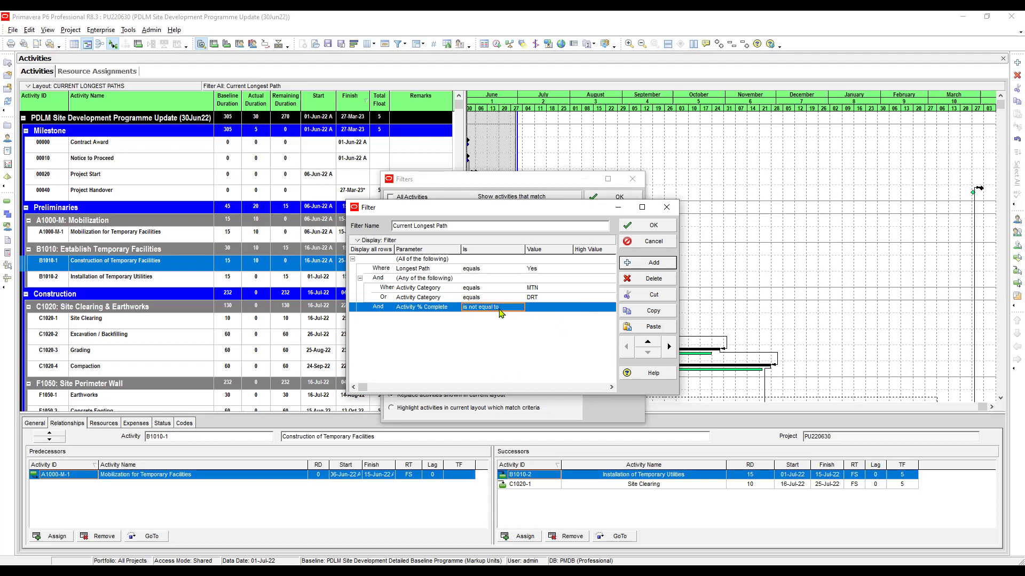
click(550, 308)
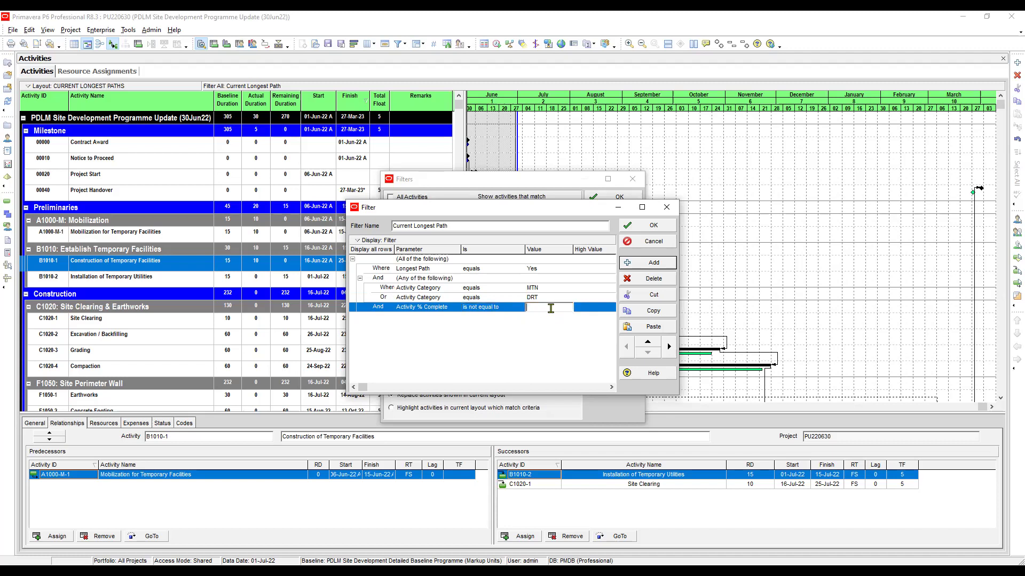
text(100)
click(585, 308)
click(478, 309)
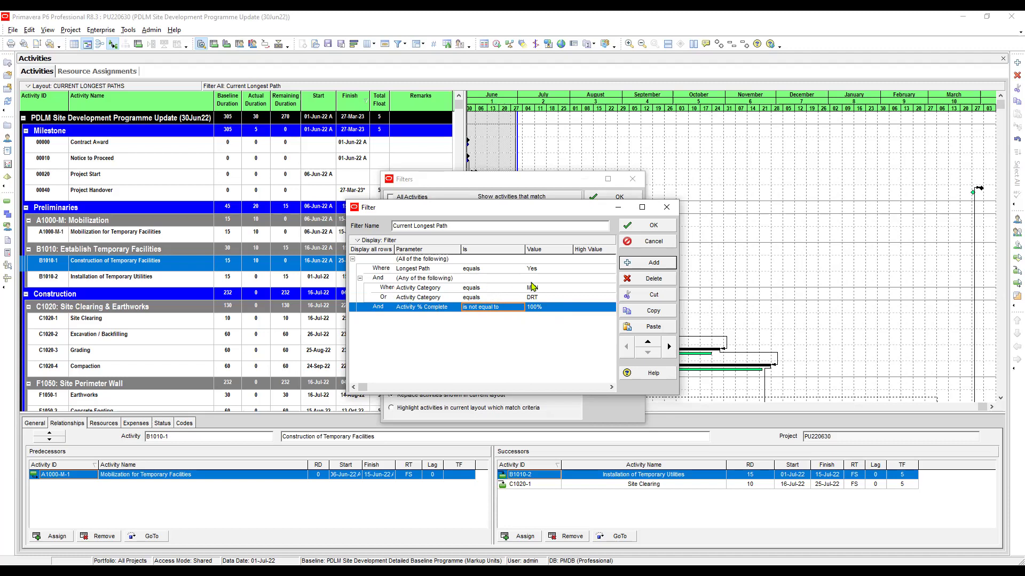
Save the Current Longest Path filter and apply it to the activities in the layout
click(653, 226)
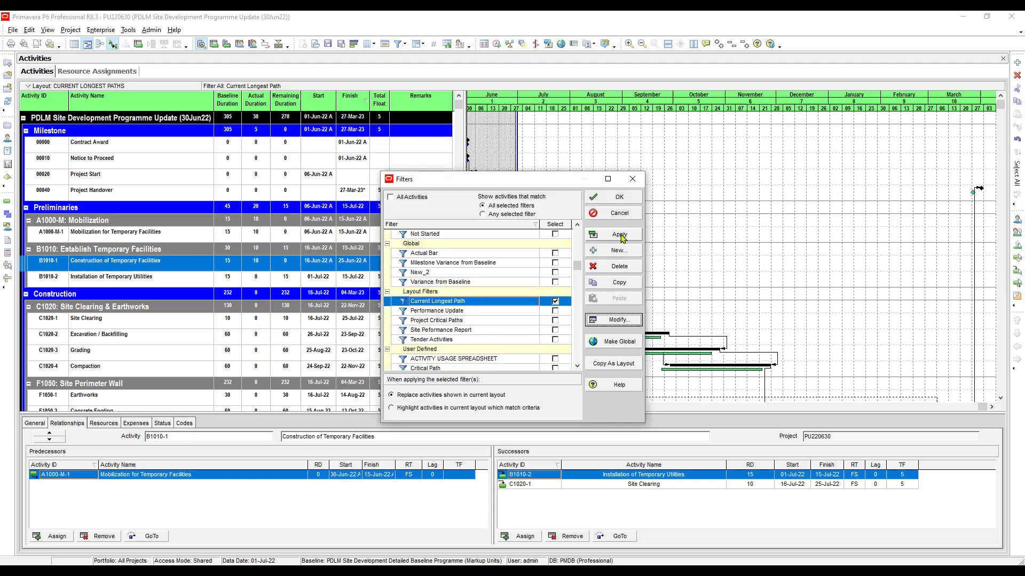
click(618, 235)
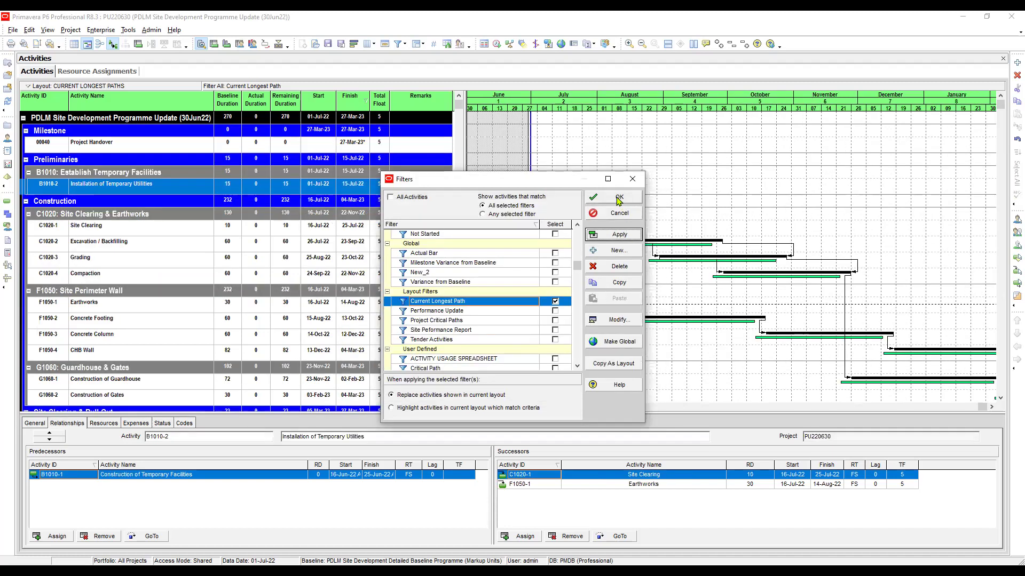
click(618, 198)
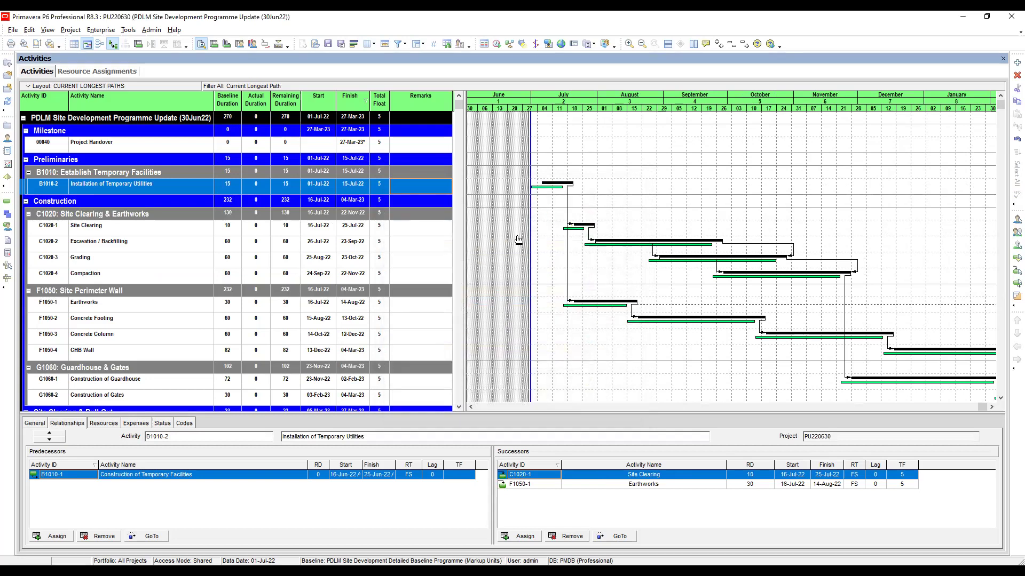
Review the filtered activities and compress the Gantt timescale so all bars fit through March
scroll(495, 207, down, 1)
scroll(495, 206, down, 3)
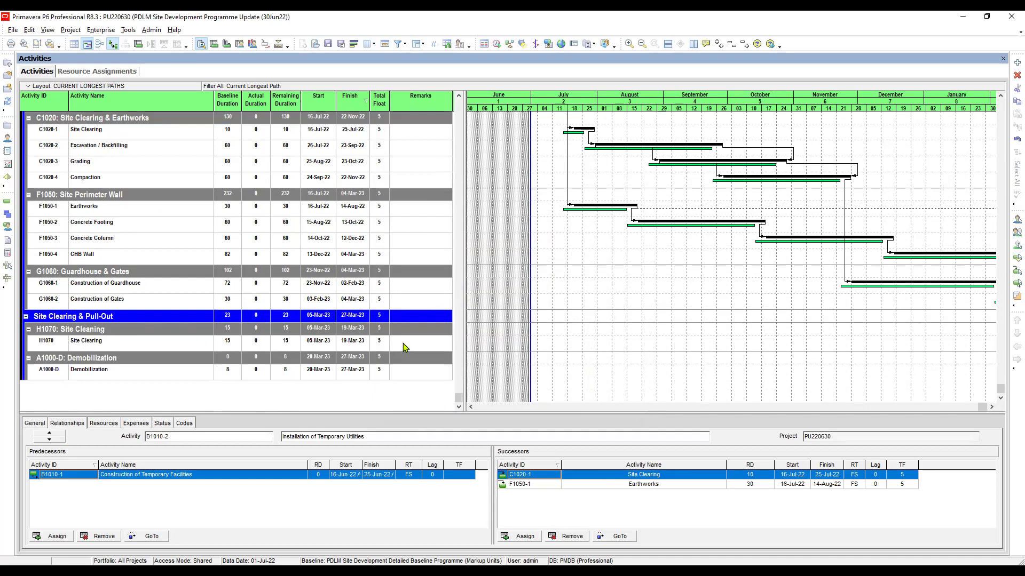
drag(987, 110, 875, 148)
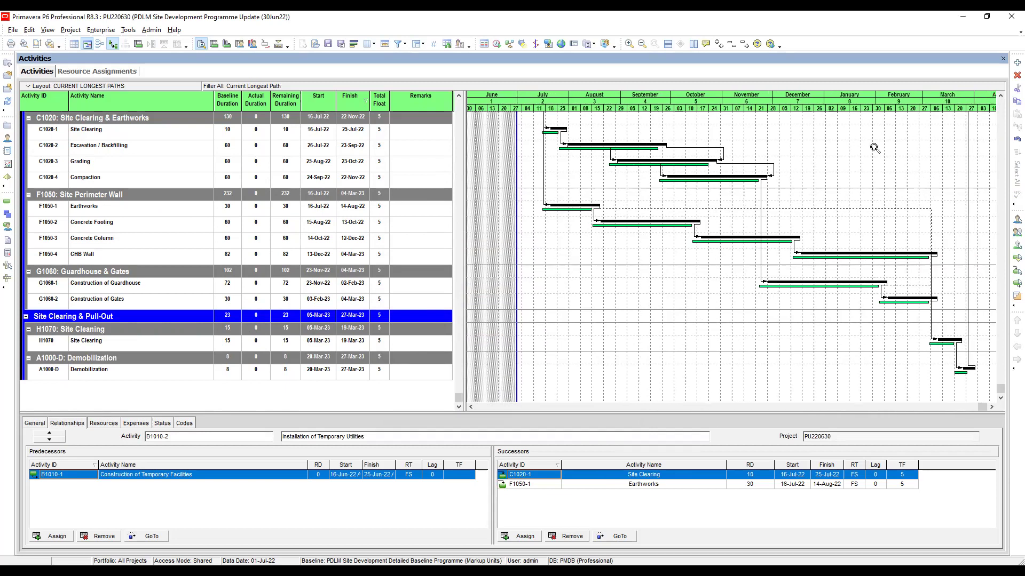
scroll(906, 227, up, 2)
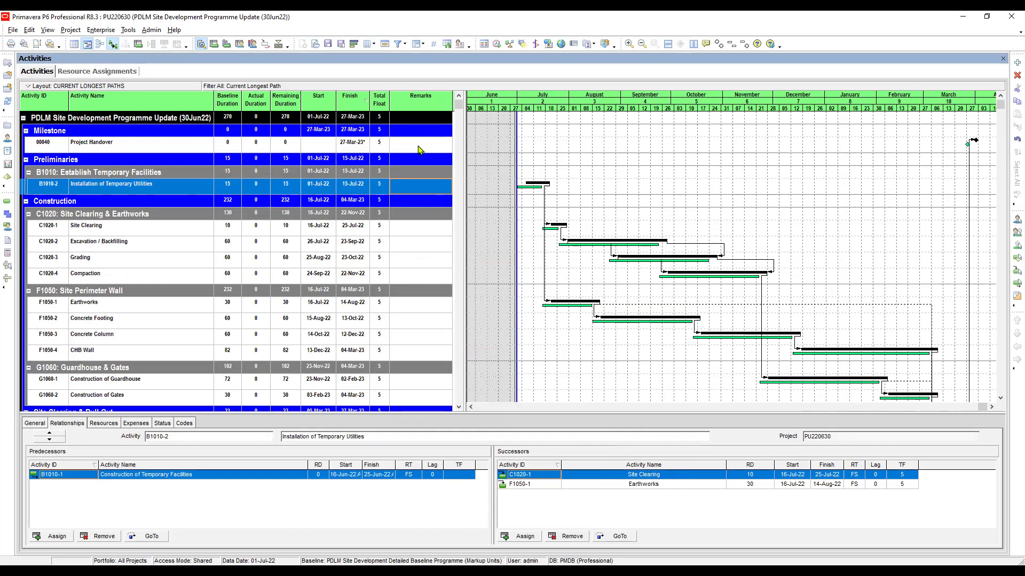
Publish the layout's print preview as the PDF "Current Longest Paths (30Jun22)" in the Particulars folder and close the preview
click(24, 45)
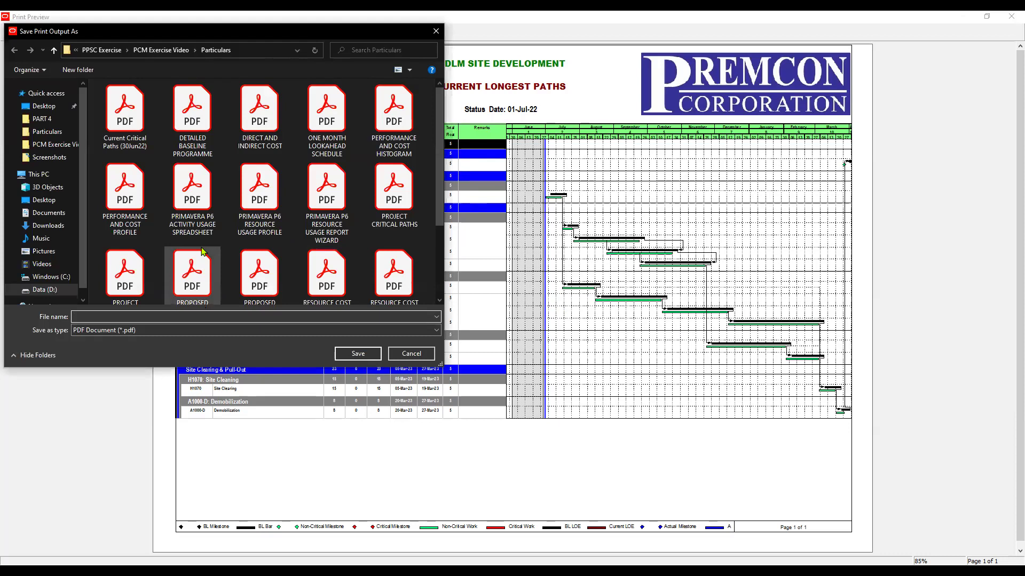
click(125, 119)
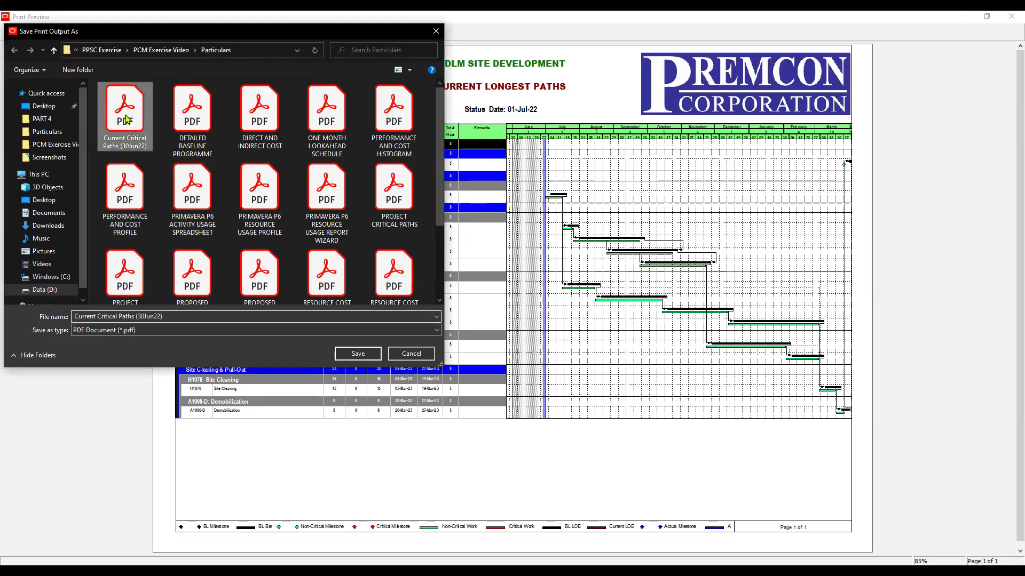
click(117, 316)
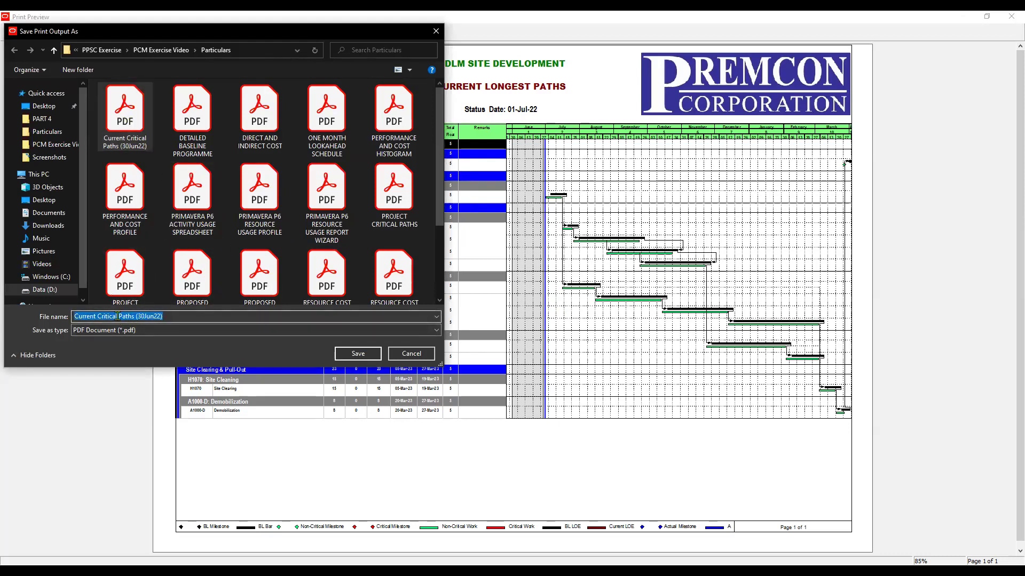
click(116, 317)
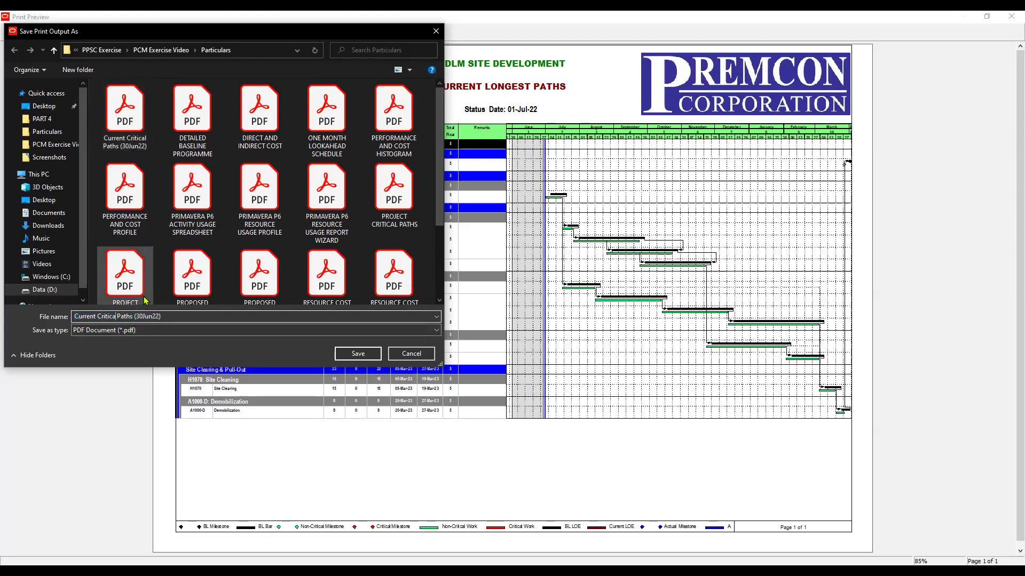
key(BackSpace)
key(BackSpace)
key(BackSpace)
key(BackSpace)
key(BackSpace)
key(BackSpace)
key(BackSpace)
text(Longest)
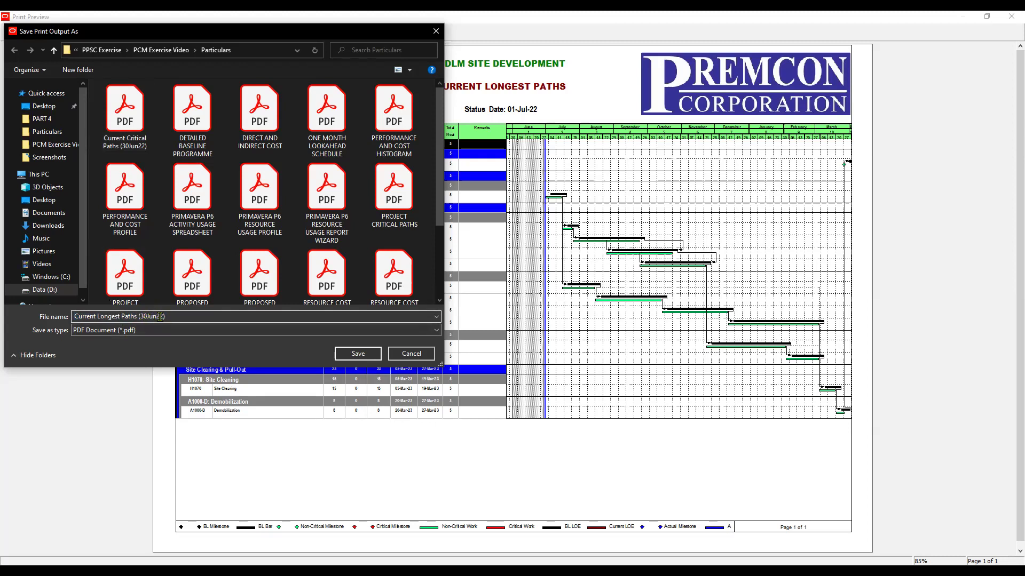
click(378, 353)
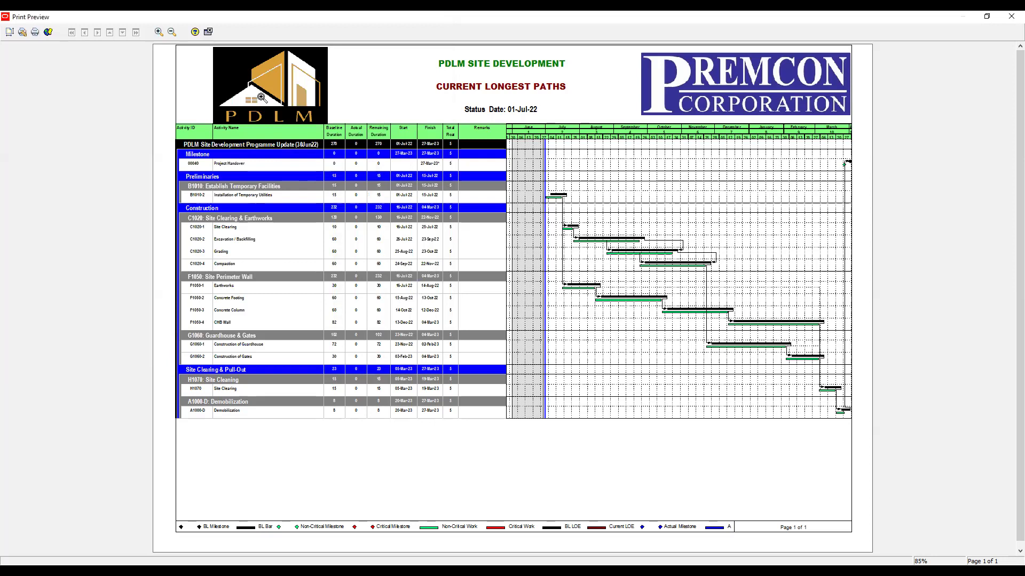
click(208, 32)
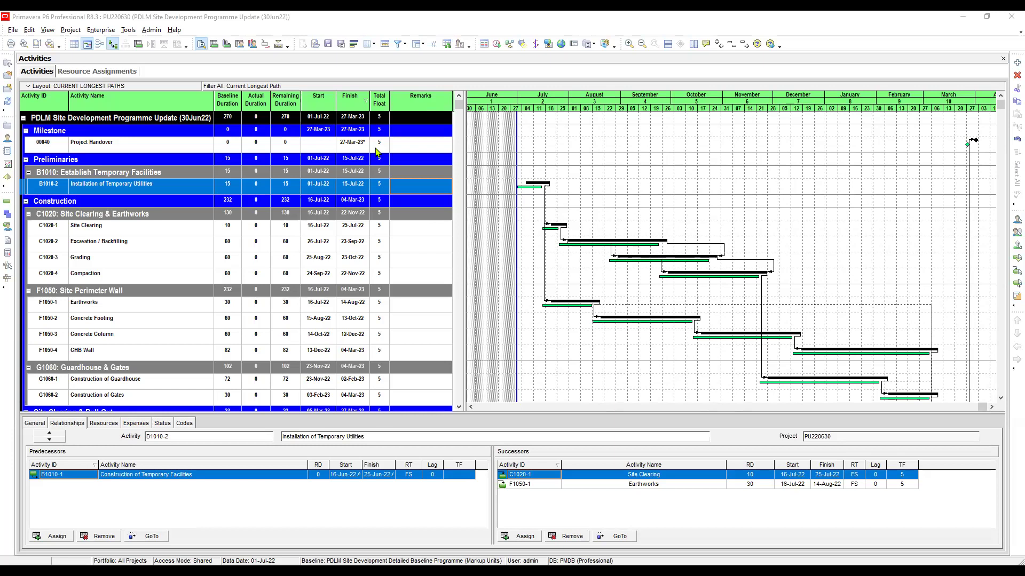
Find the project layout ONE MONTH LOOKAHEAD SCHEDULE and apply it to the activities view
click(316, 44)
click(491, 337)
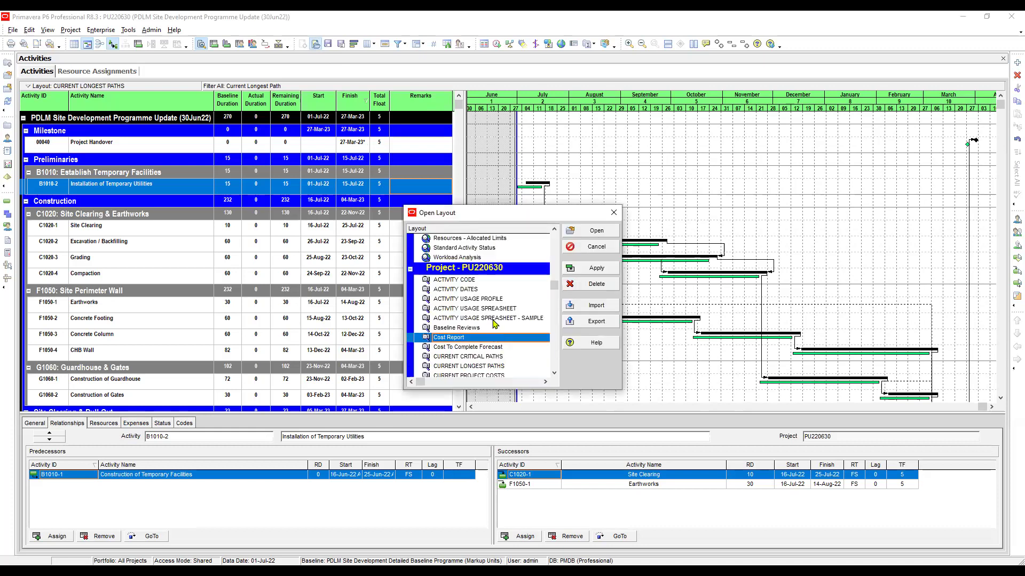
scroll(494, 310, down, 3)
scroll(492, 310, down, 12)
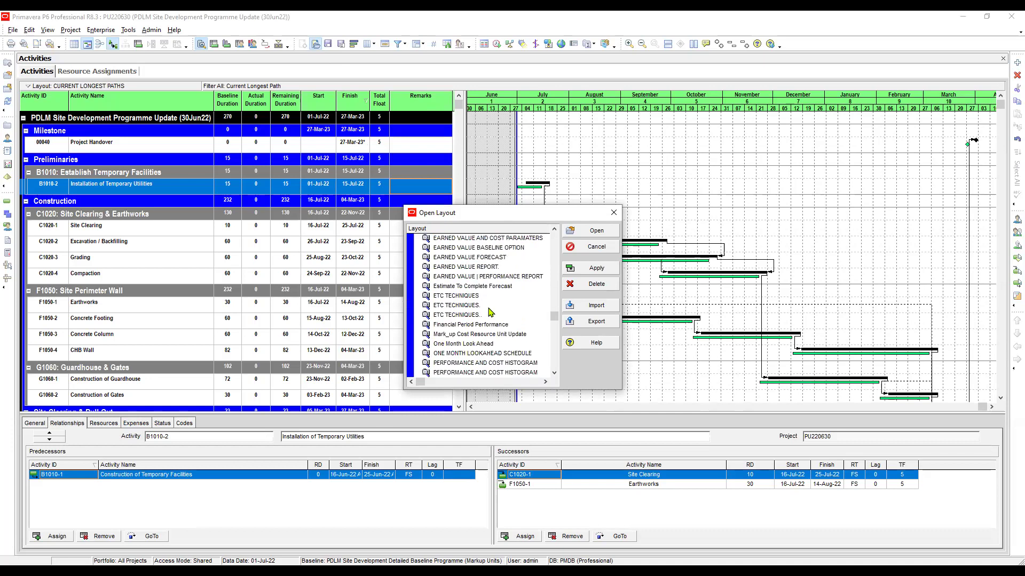
scroll(487, 316, down, 4)
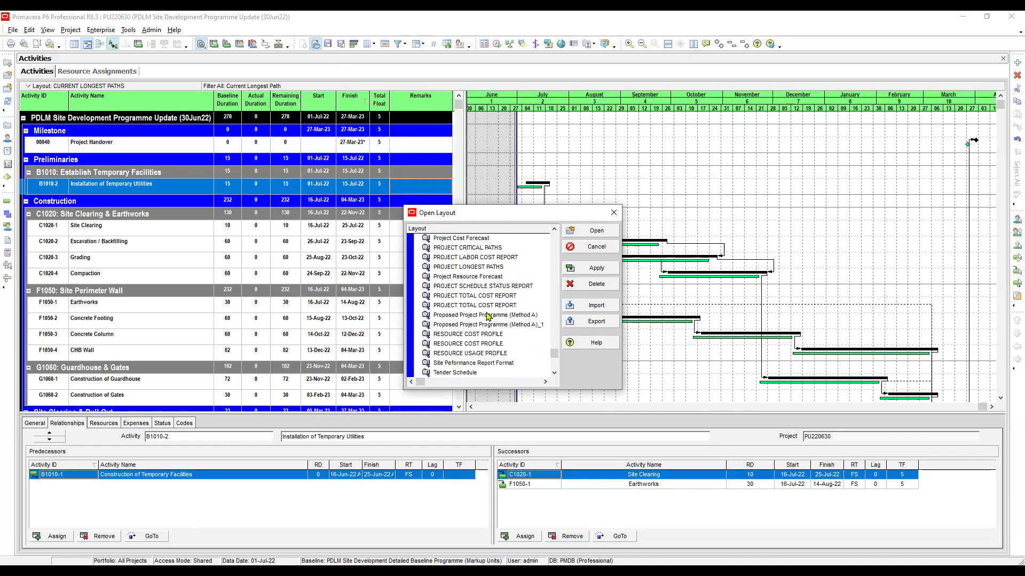
click(474, 300)
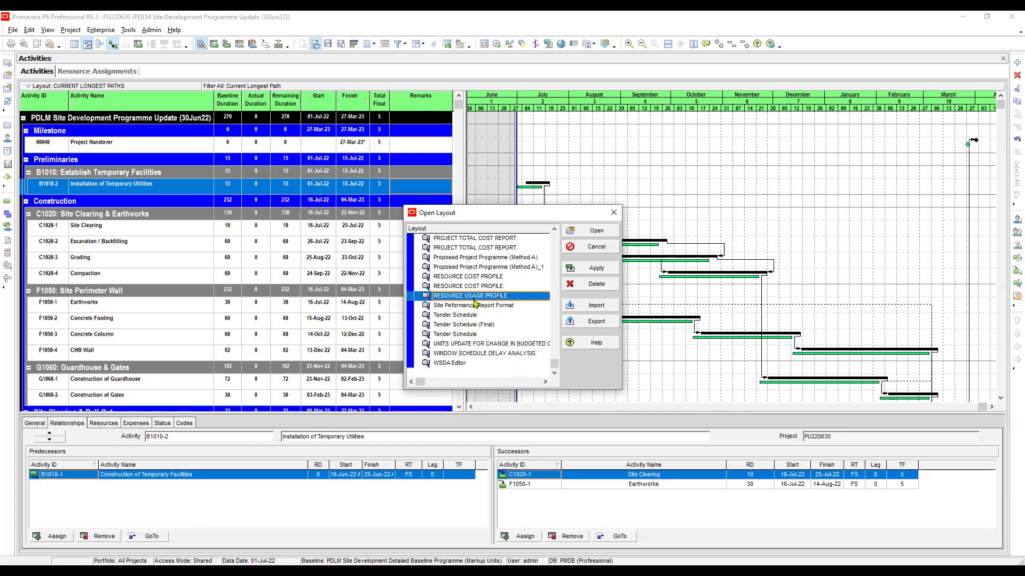
scroll(465, 348, up, 2)
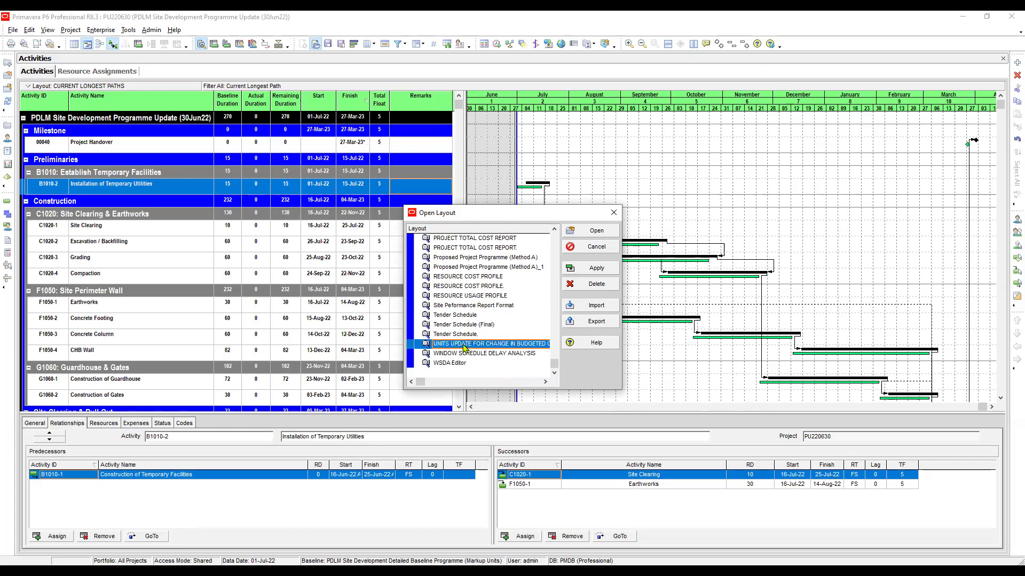
scroll(465, 348, up, 2)
scroll(464, 347, up, 2)
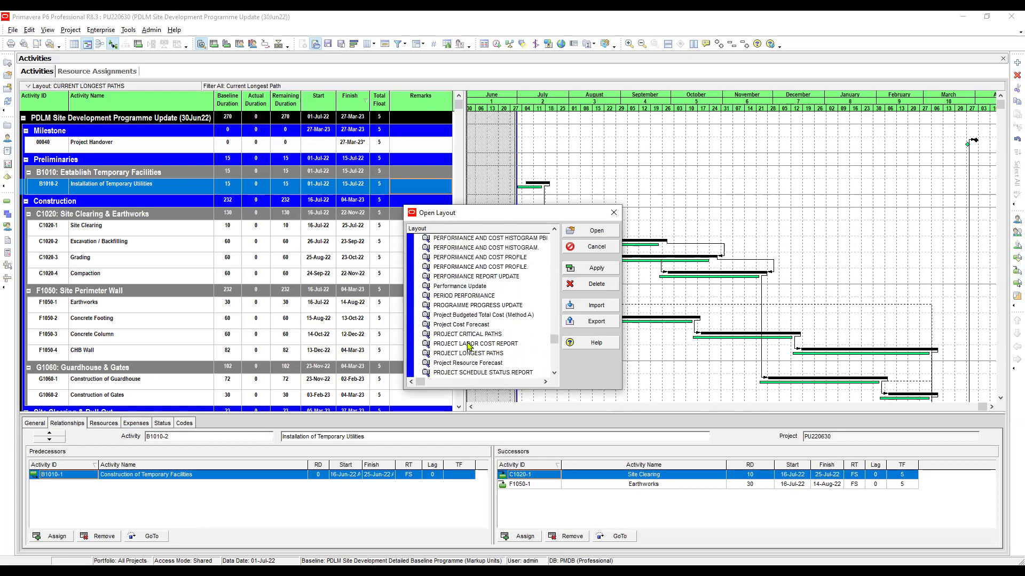
click(468, 306)
scroll(467, 307, up, 1)
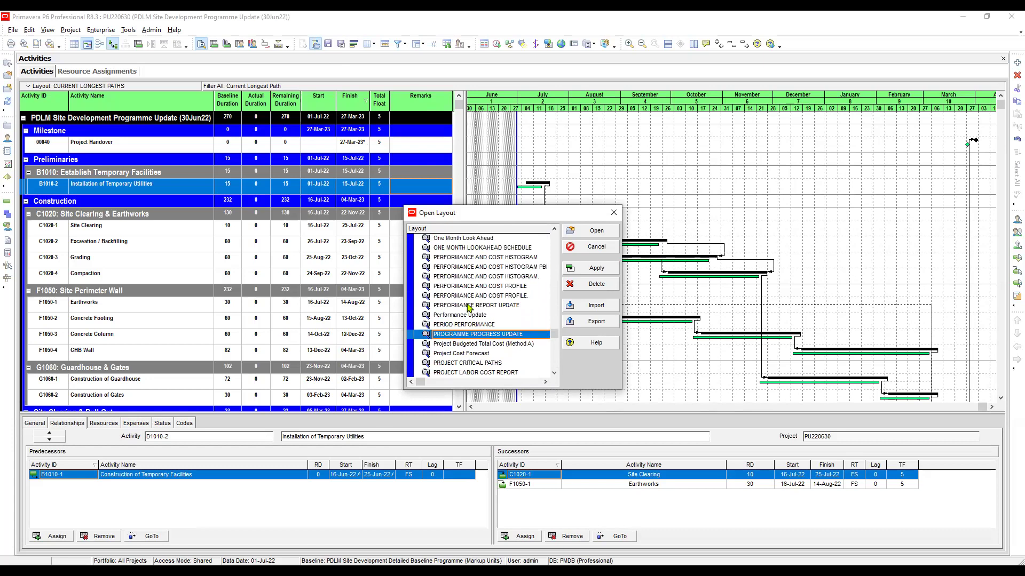
click(474, 249)
click(595, 273)
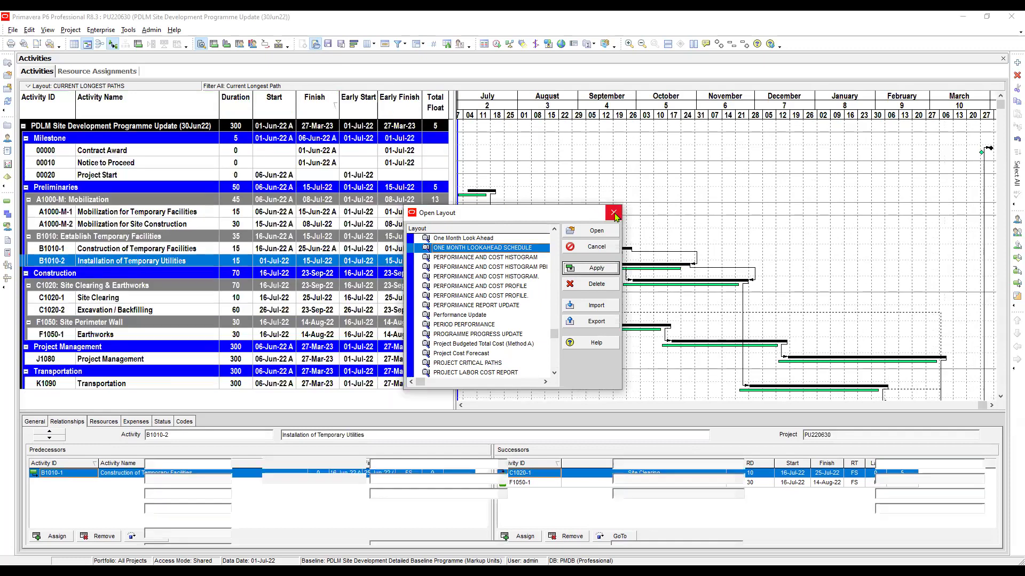
click(614, 213)
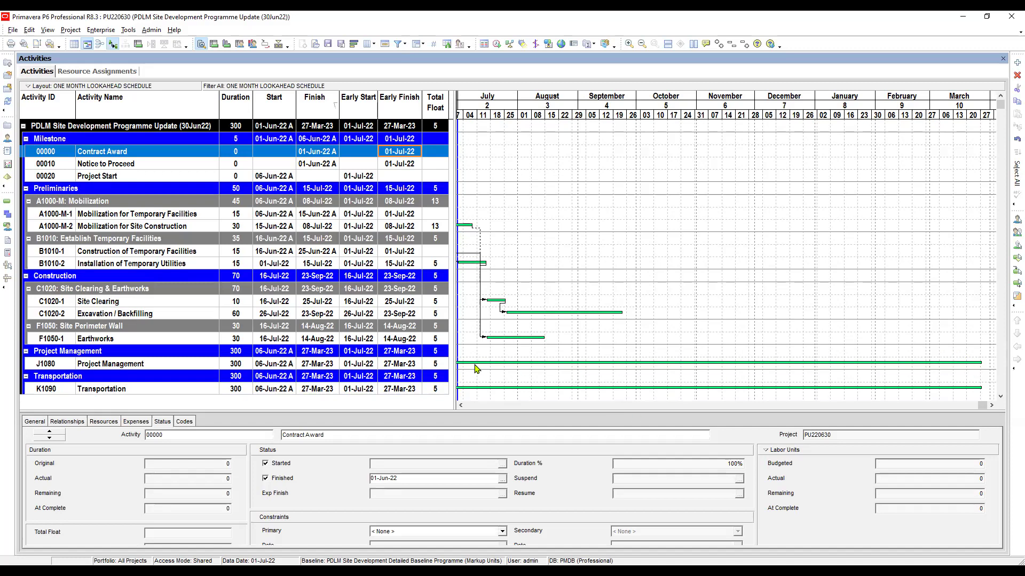
Check the early finish dates and total float of the Project Management and Transportation activities
click(406, 365)
scroll(402, 390, down, 1)
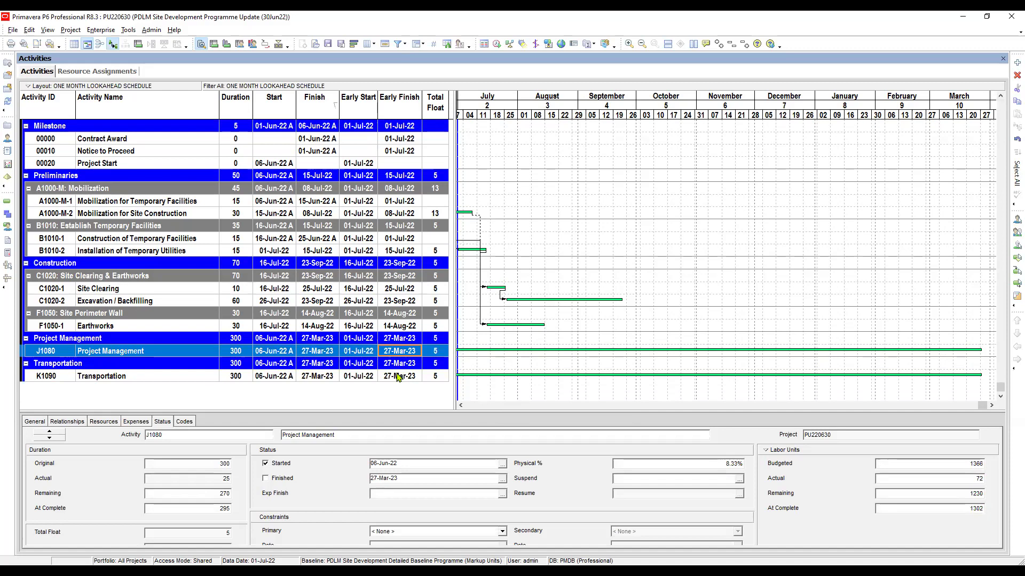
click(399, 376)
click(430, 353)
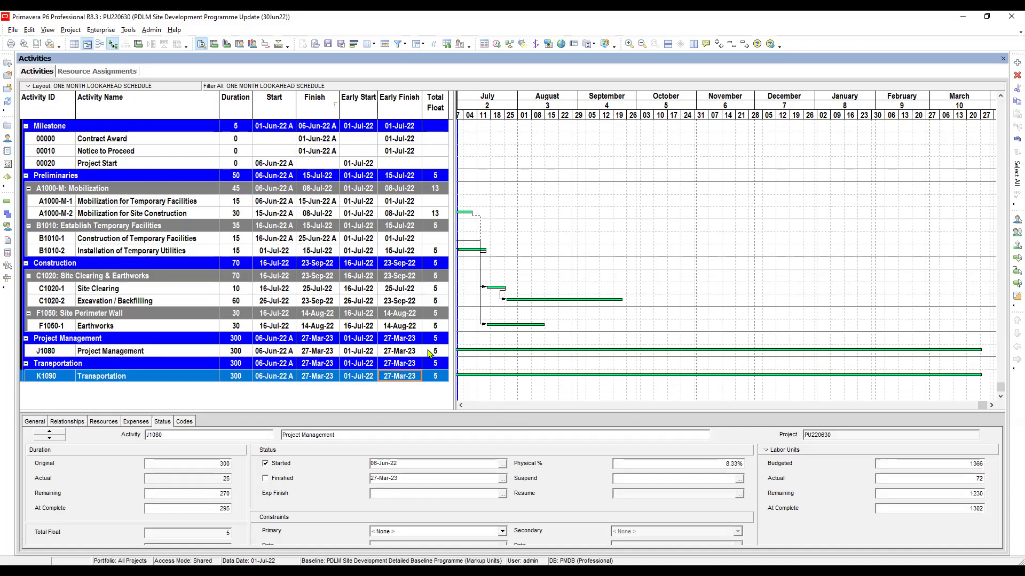
click(431, 376)
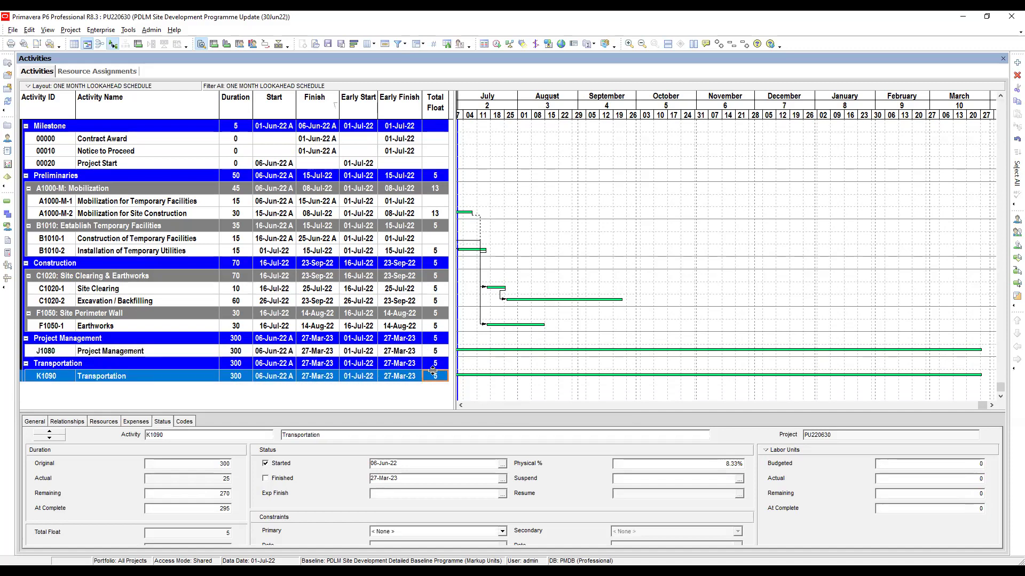
Open the ONE MONTH LOOKAHEAD SCHEDULE filter for editing and examine its Early Start condition
click(398, 45)
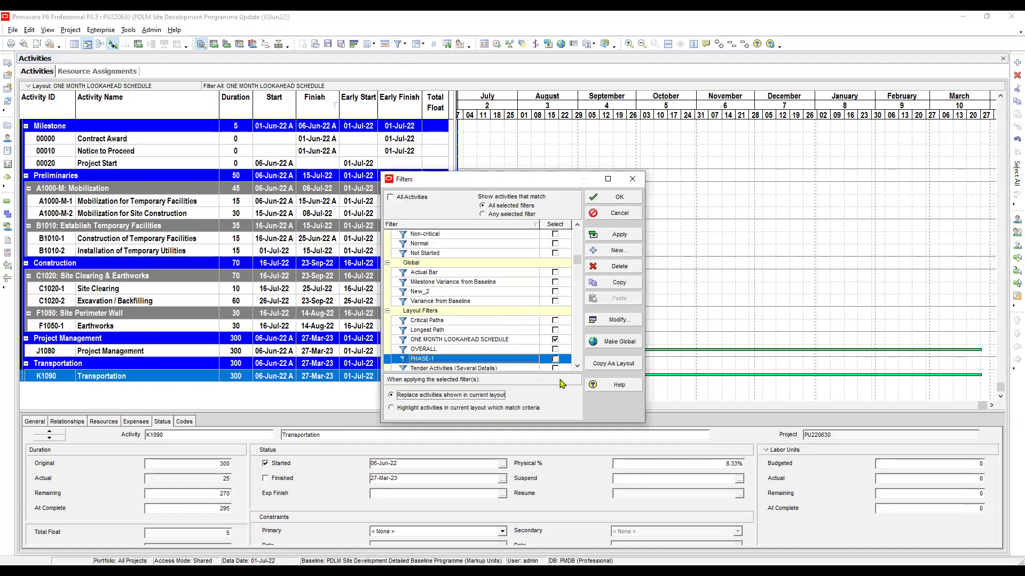
click(501, 340)
click(616, 322)
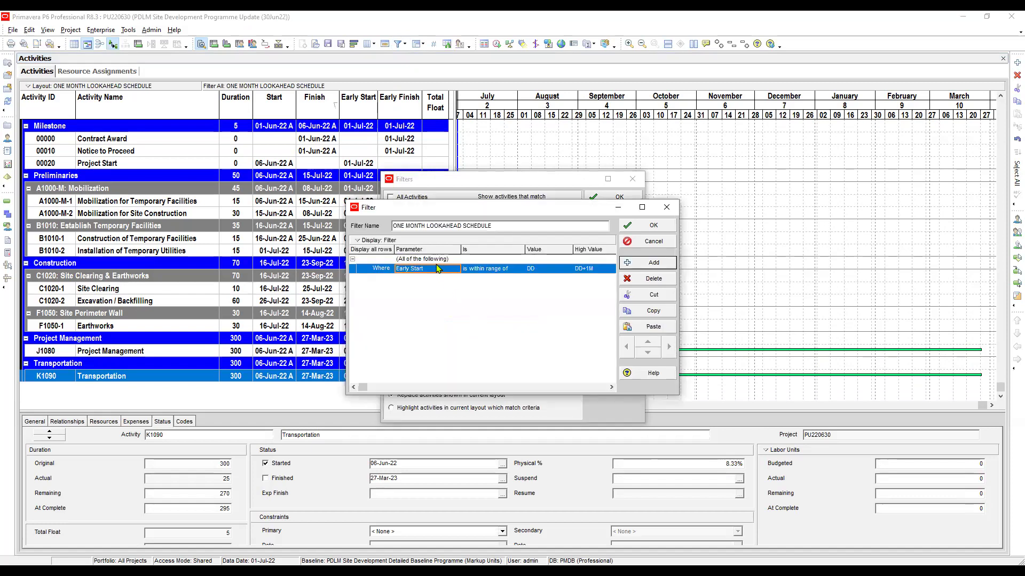
click(419, 262)
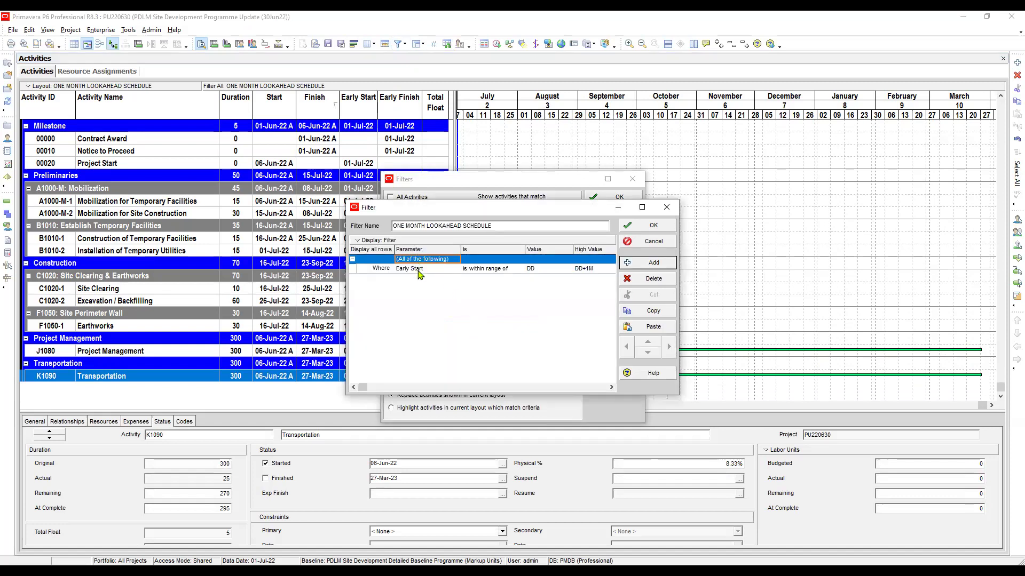
click(437, 270)
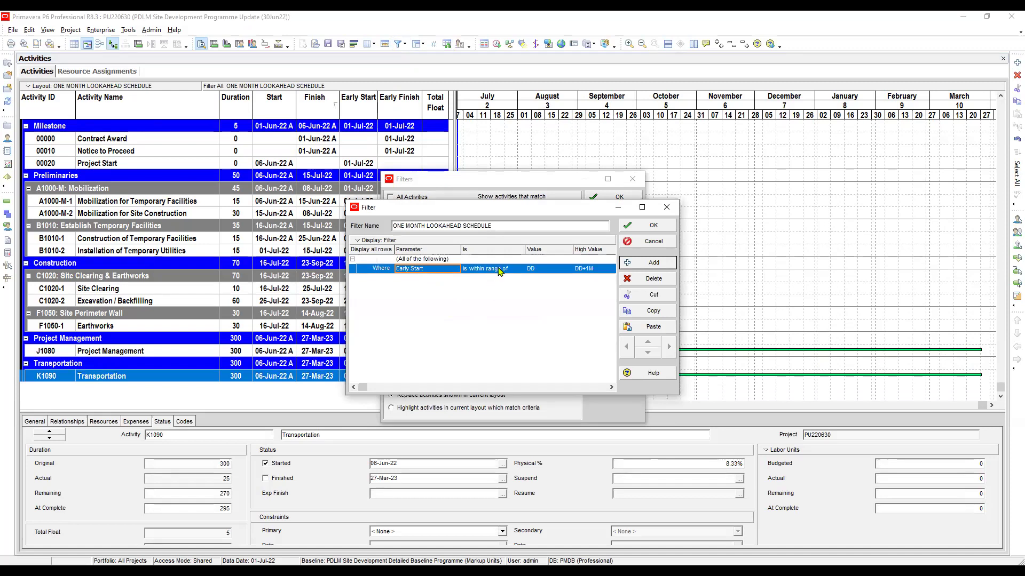
Add a second condition with the parameter Activity Category to the ONE MONTH LOOKAHEAD SCHEDULE filter, below the Early Start range condition
click(536, 272)
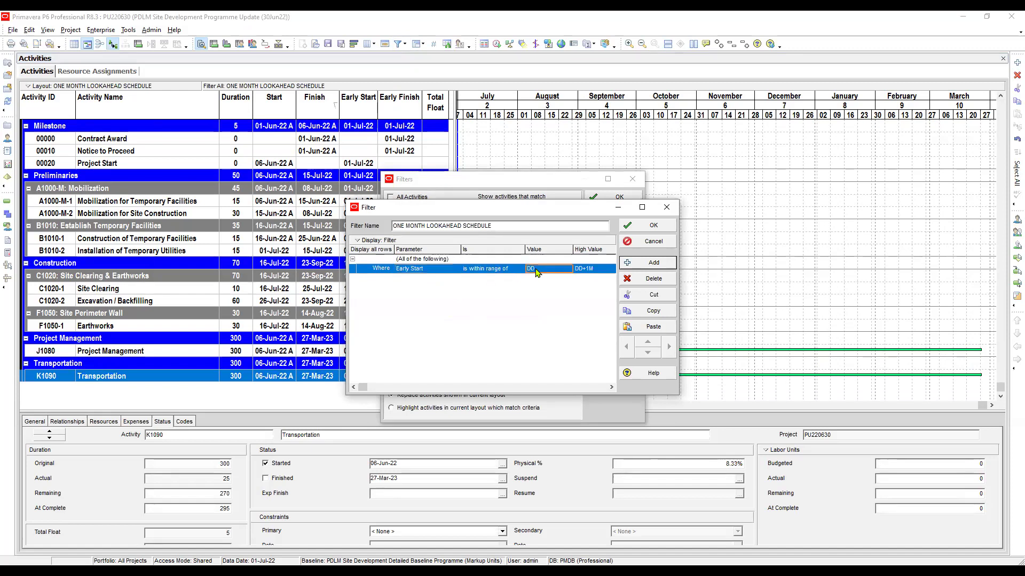
click(597, 270)
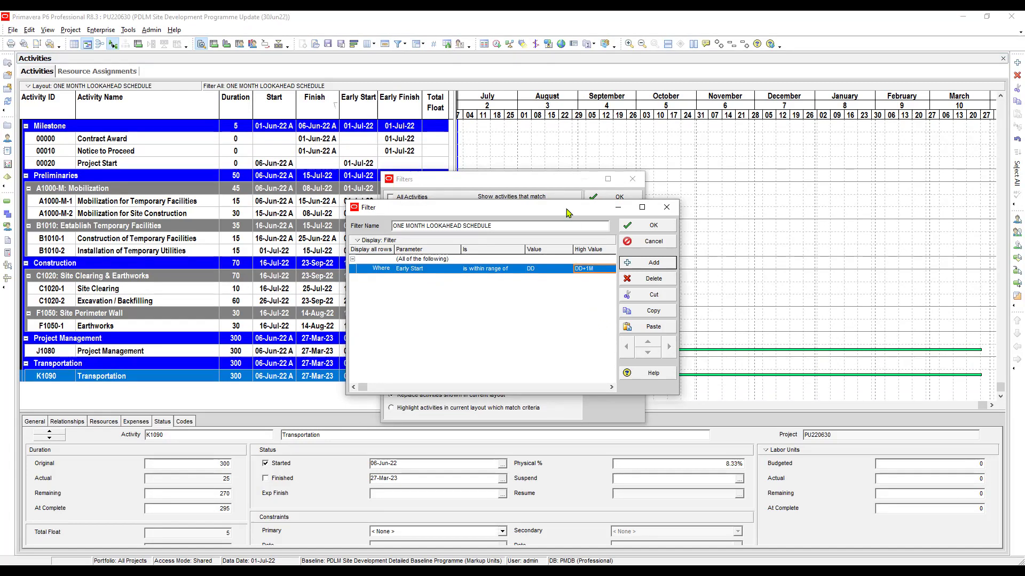
drag(566, 214, 561, 233)
click(441, 281)
click(648, 283)
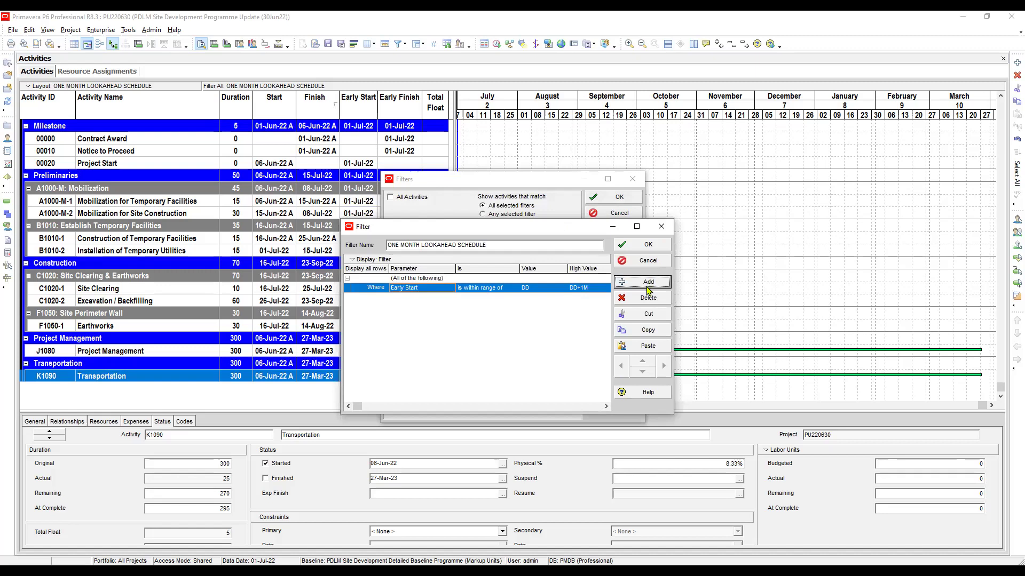
click(404, 280)
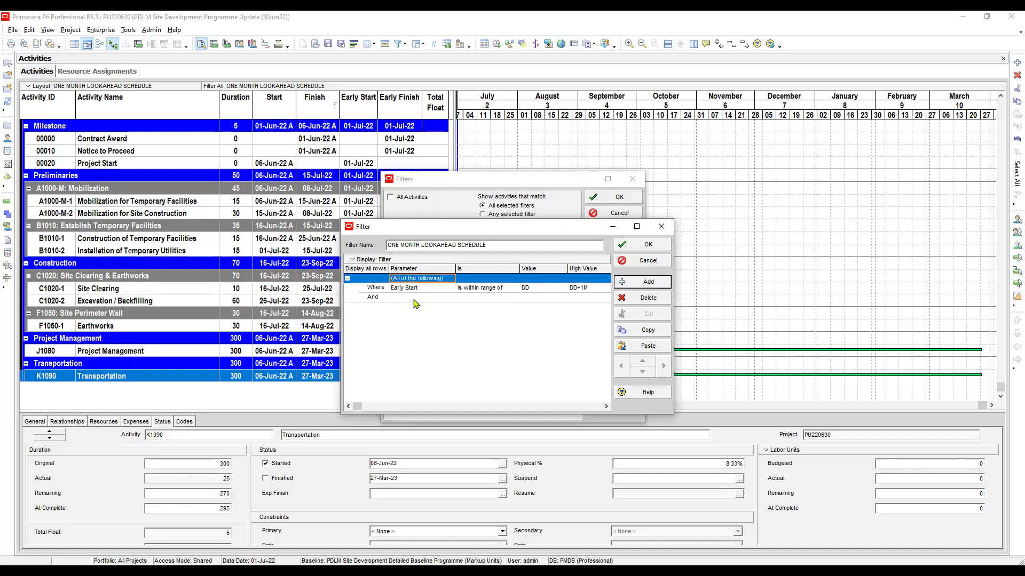
click(416, 300)
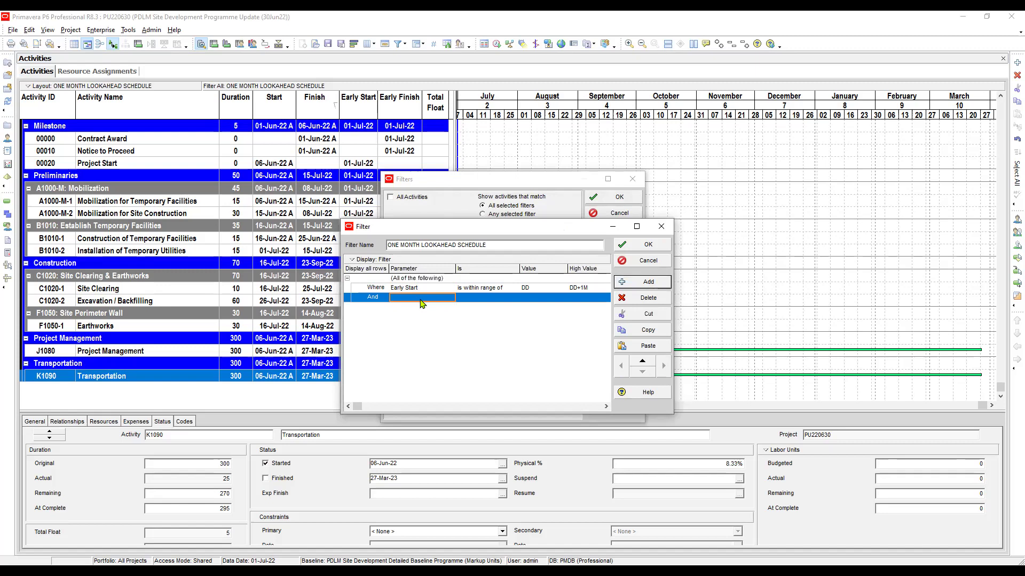
click(425, 301)
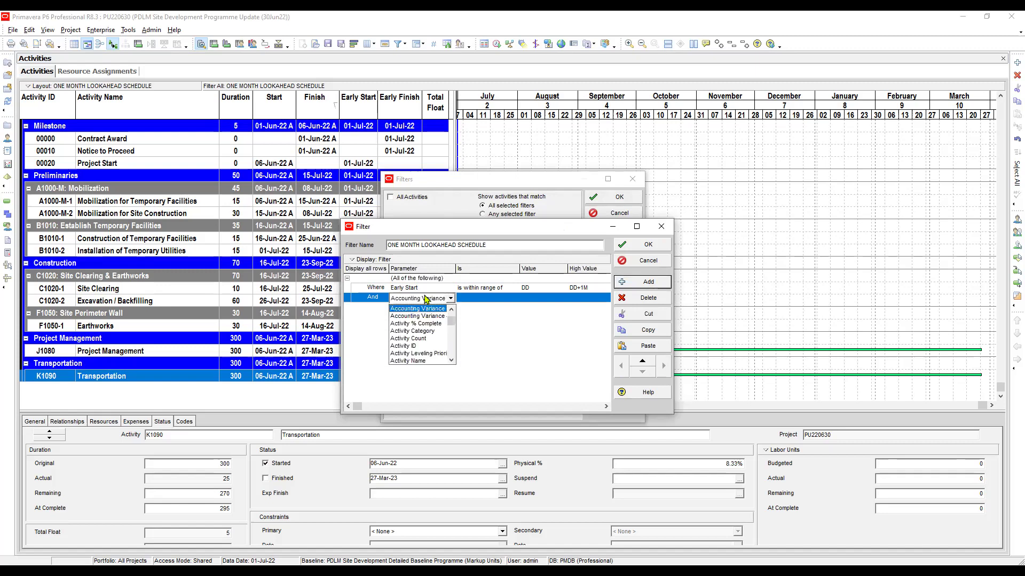
click(426, 332)
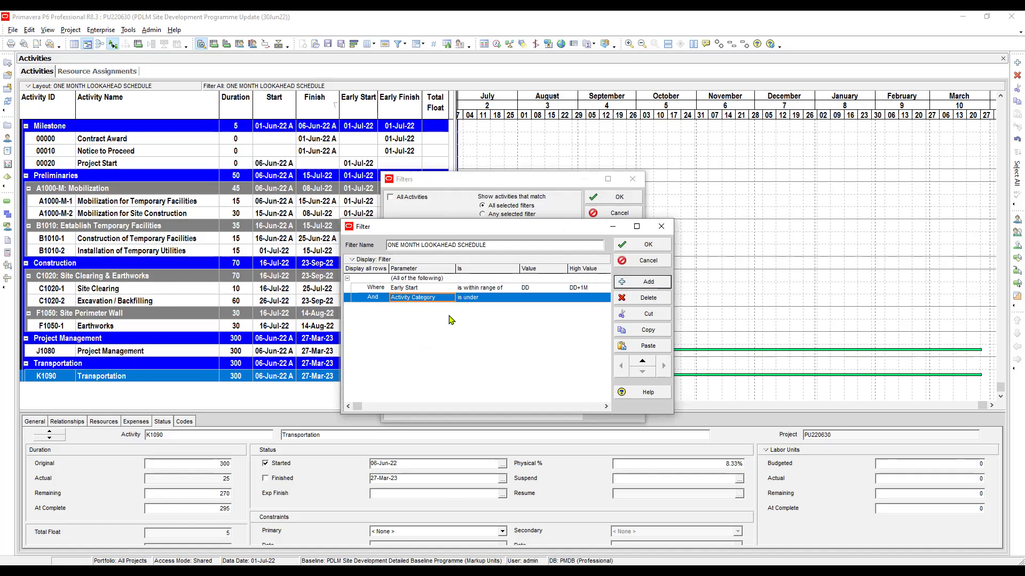
Set the Activity Category condition to "is not equal to" NOR and apply the filter to the activities view
click(469, 298)
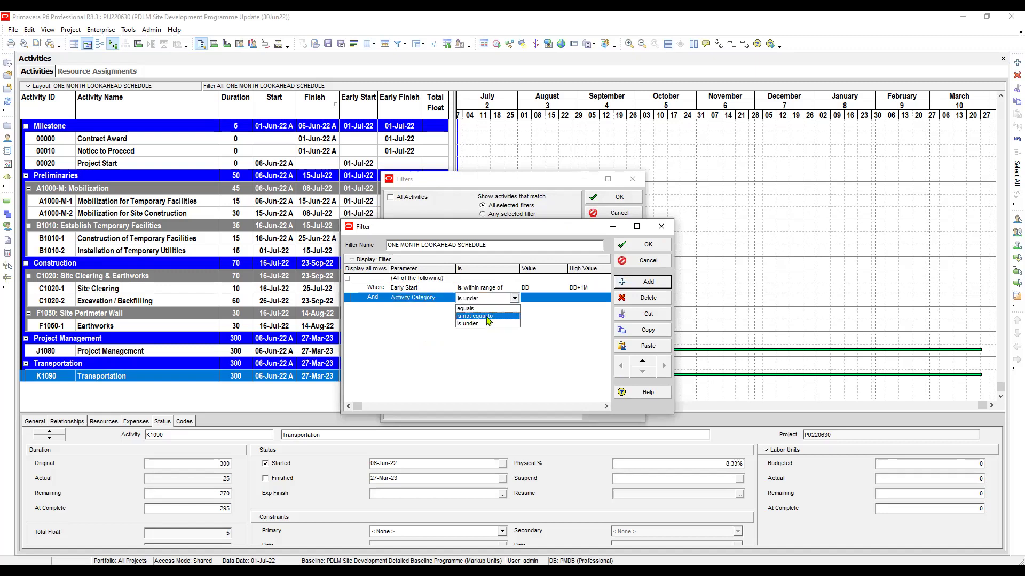
click(487, 317)
click(532, 301)
click(532, 301)
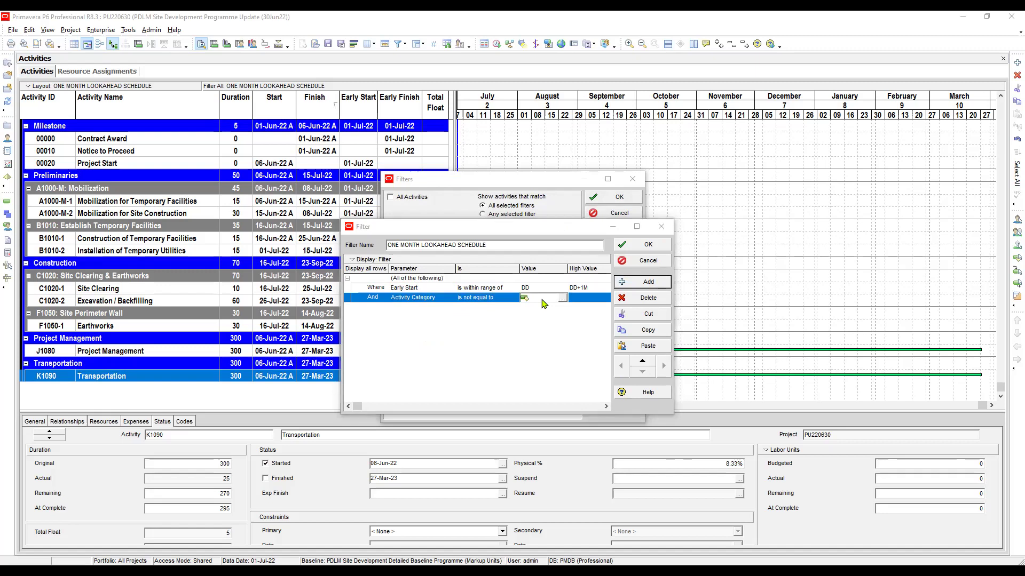
double_click(558, 354)
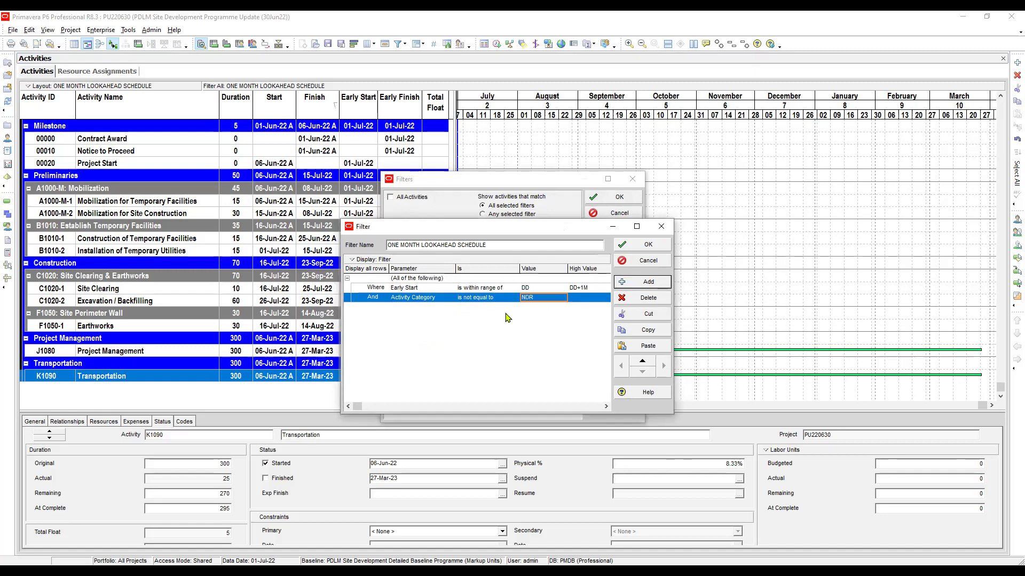
click(646, 244)
click(626, 235)
click(619, 200)
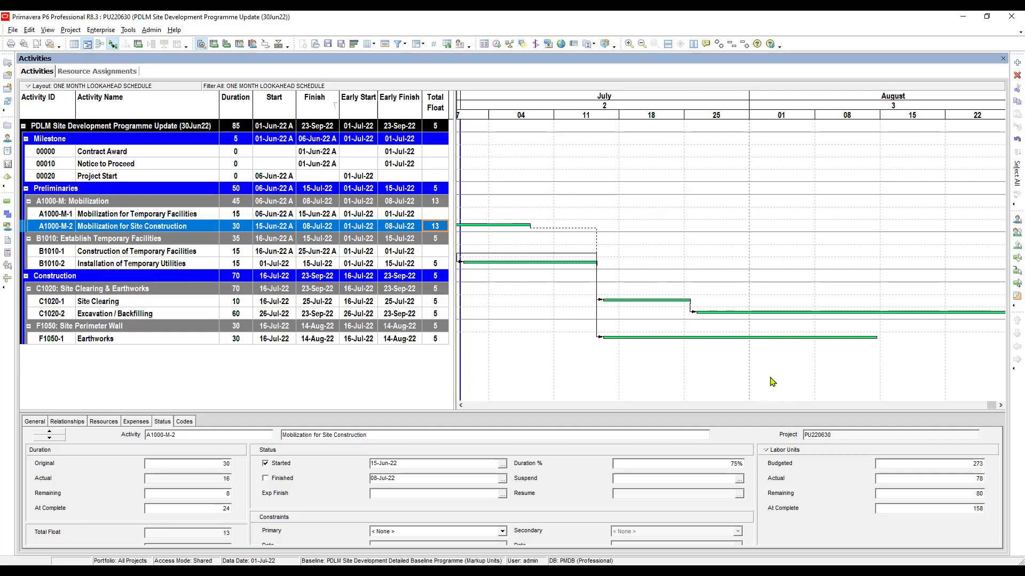
Open the layout's print preview with a wider Gantt timescale and apply a page timescale from DD to DD+1M
drag(731, 118, 939, 164)
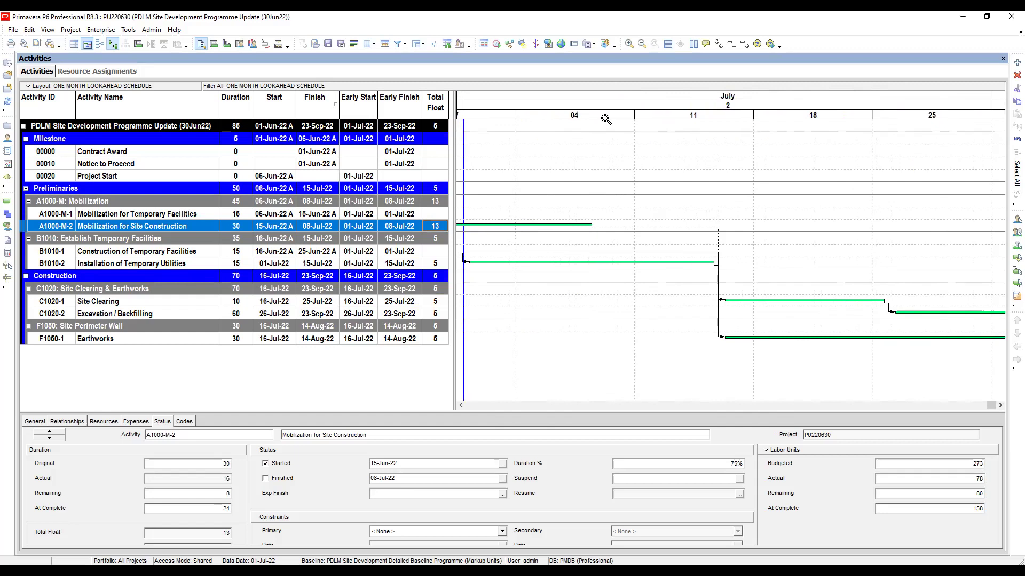
click(24, 44)
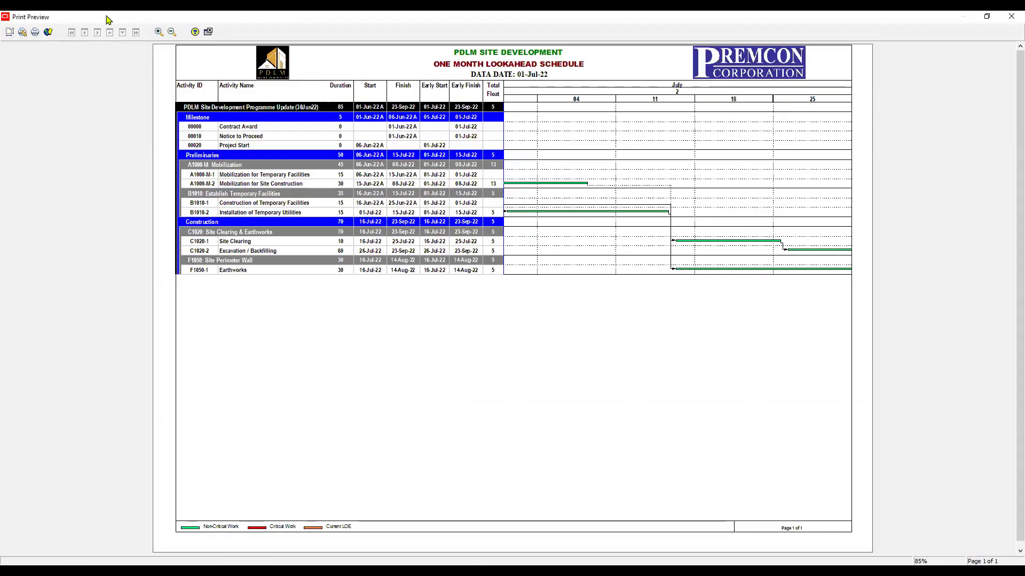
click(10, 33)
click(598, 206)
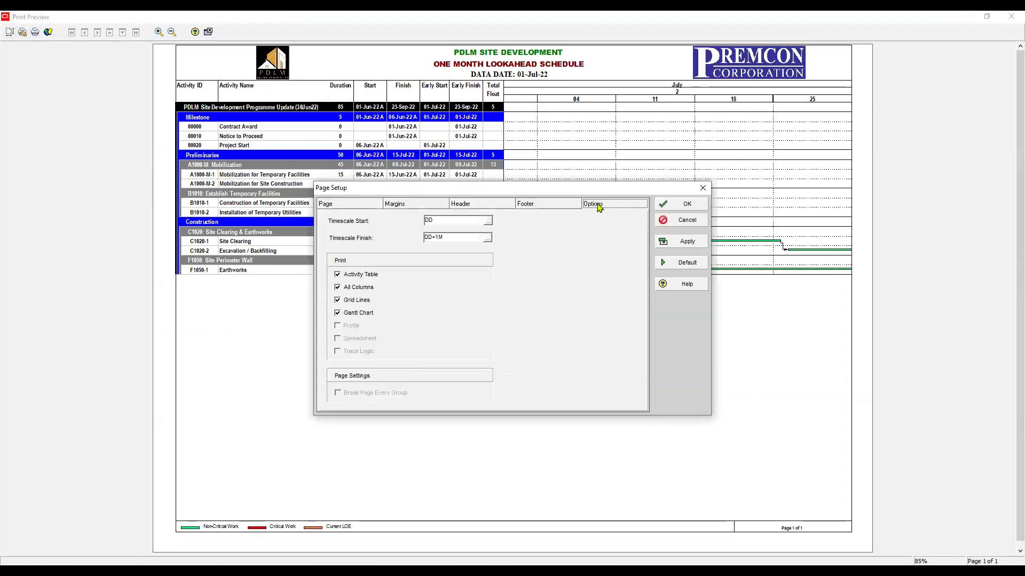
click(443, 224)
click(442, 221)
click(687, 241)
click(687, 207)
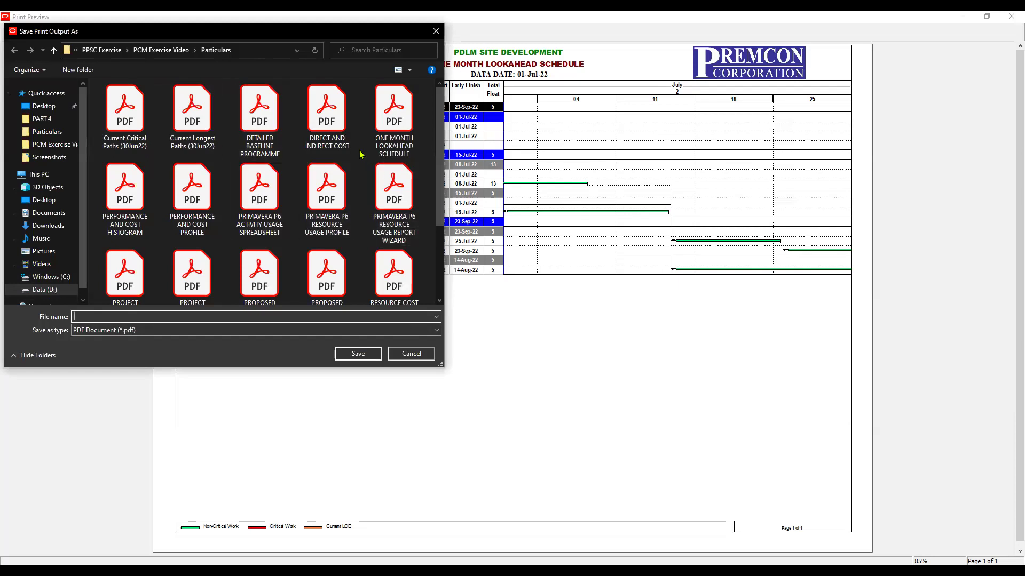
Publish the preview as the PDF "ONE MONTH LOOKAHEAD SCHEDULE (JUL22)" in the Particulars folder and close the preview
click(337, 137)
scroll(334, 133, down, 2)
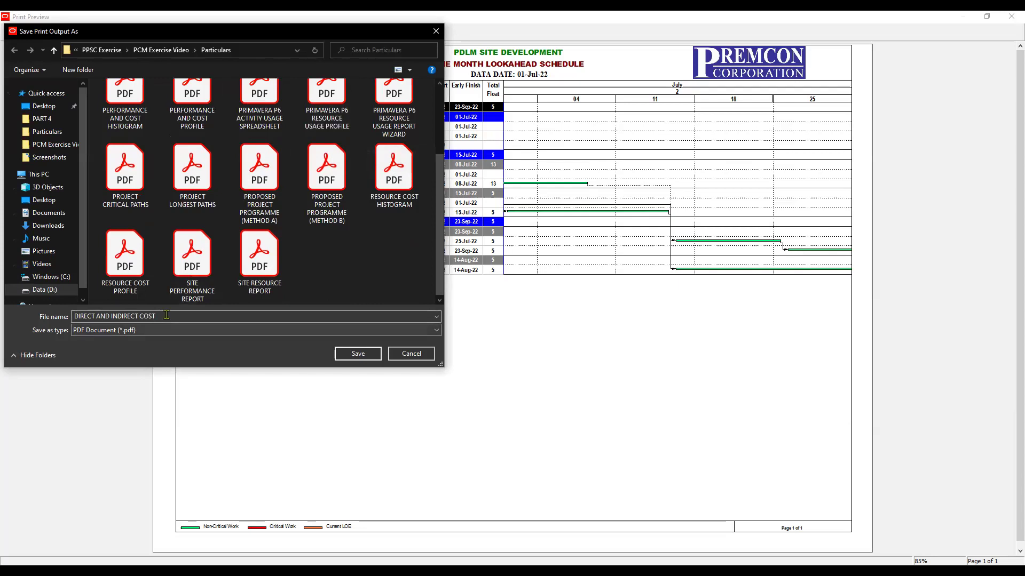
click(185, 315)
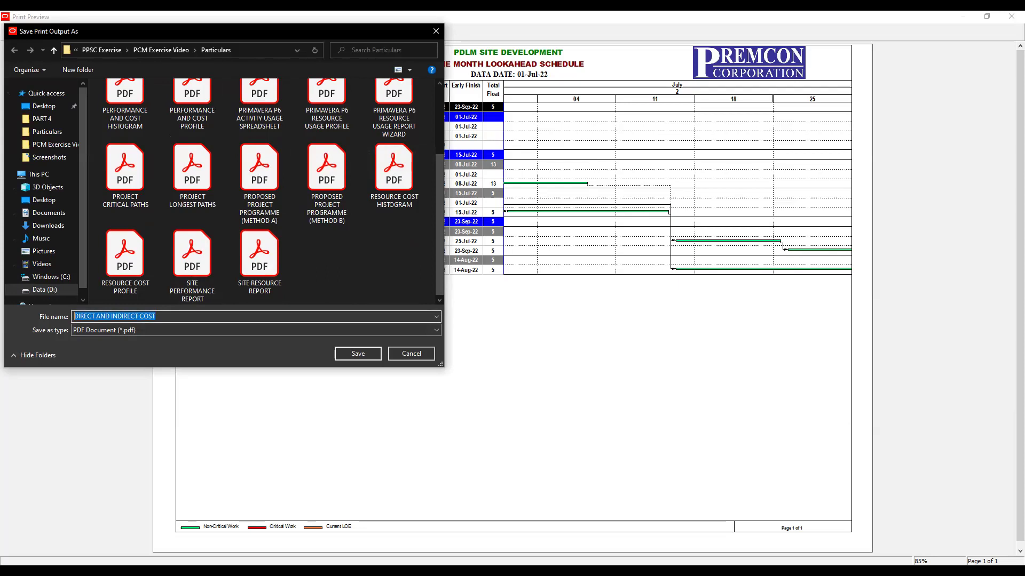
text(on)
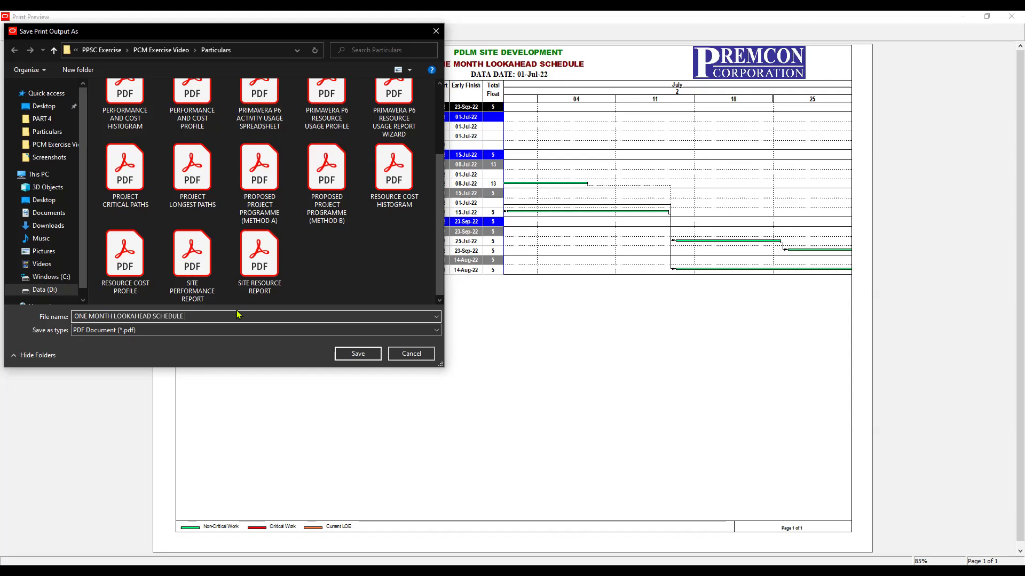
text((j)
key(BackSpace)
text(JUL22)
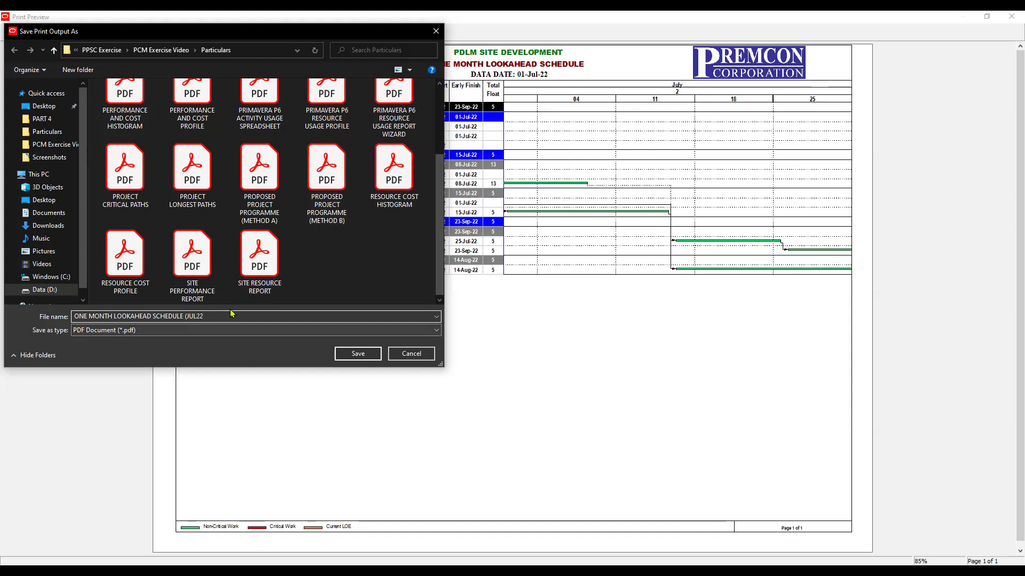
text())
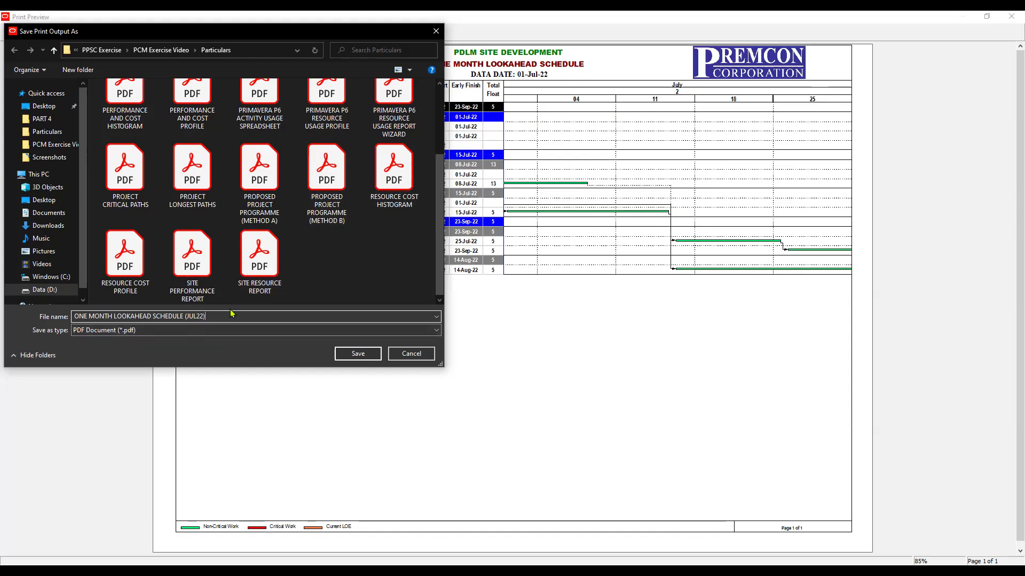
click(359, 355)
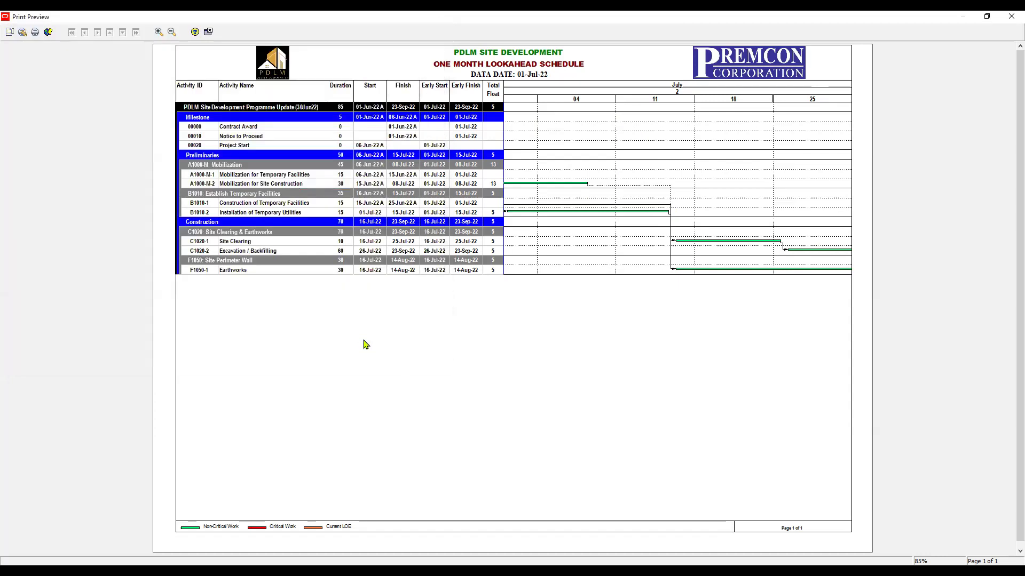
click(209, 32)
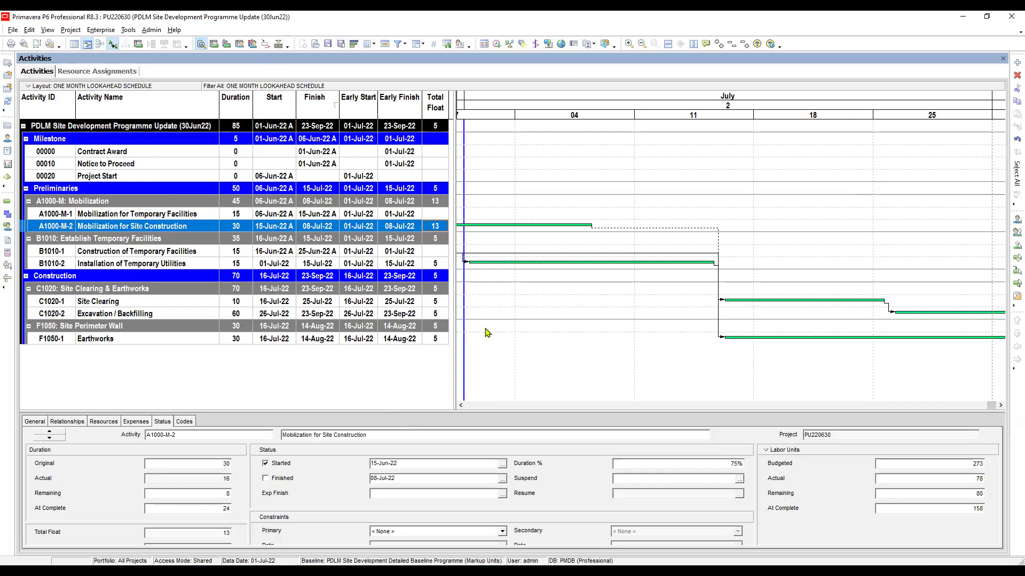
Check the early finish dates of the Site Clearing and Excavation / Backfilling activities
click(403, 302)
click(399, 315)
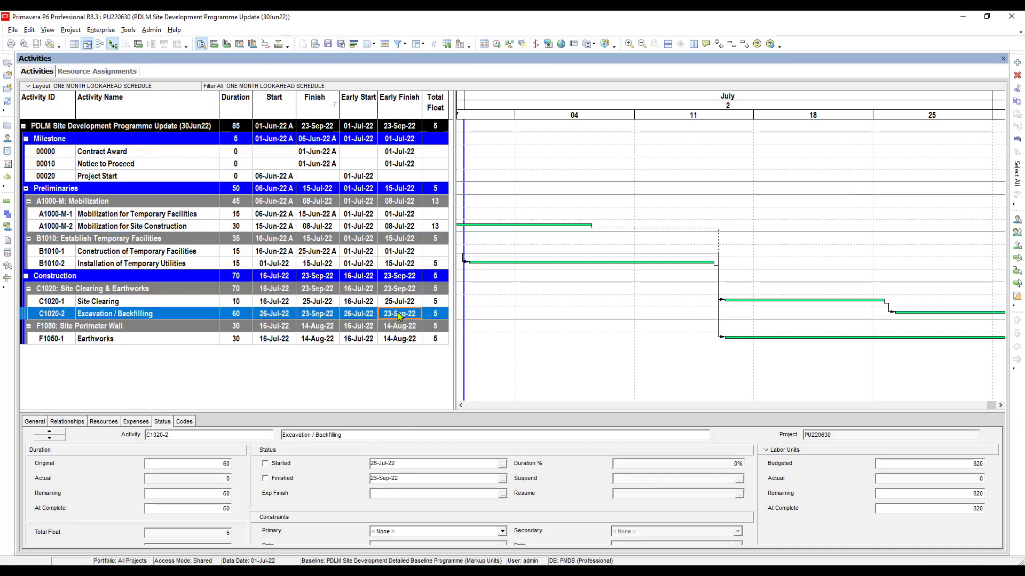
click(402, 305)
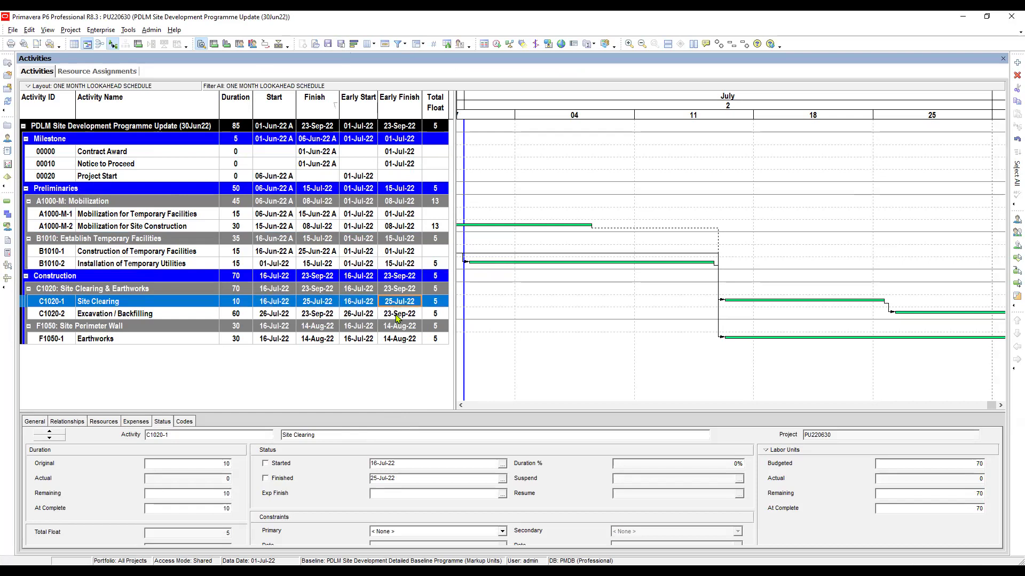
click(398, 317)
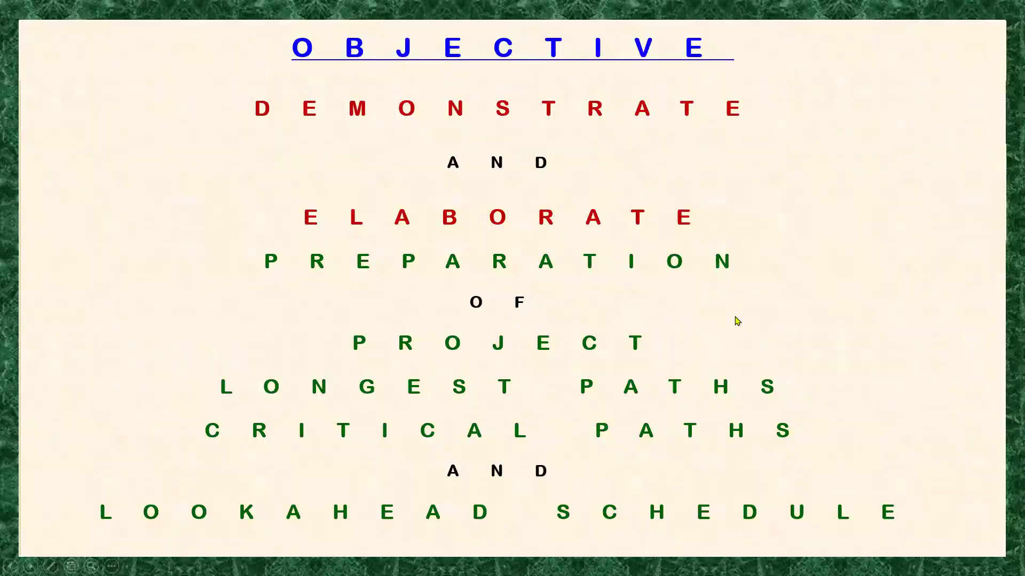
click(736, 320)
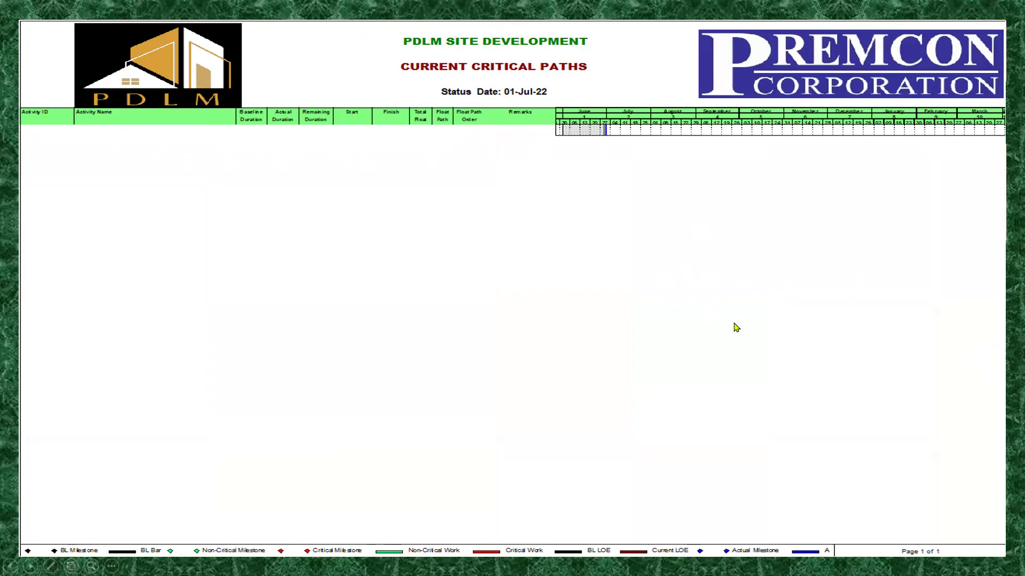
click(722, 274)
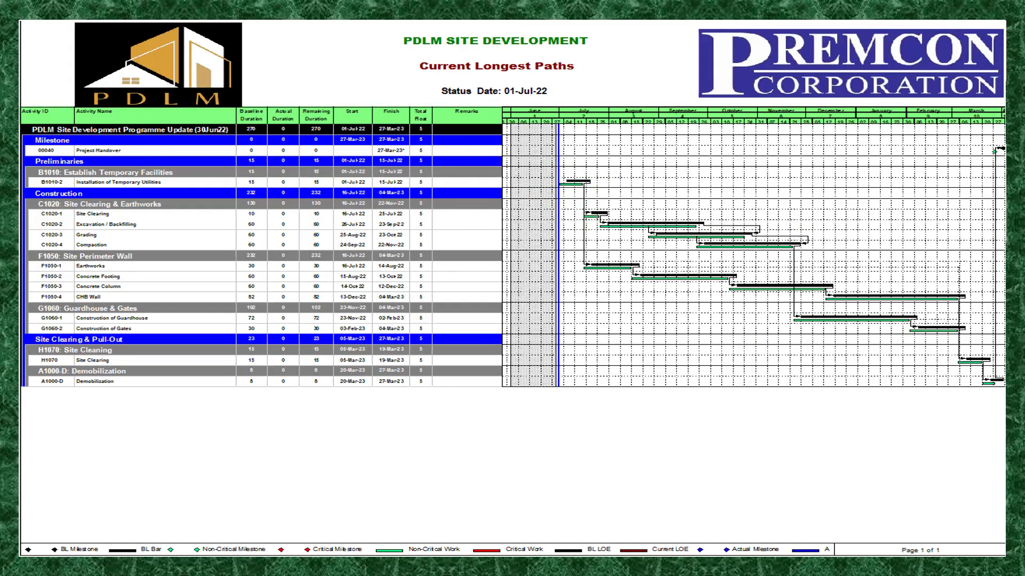
click(494, 158)
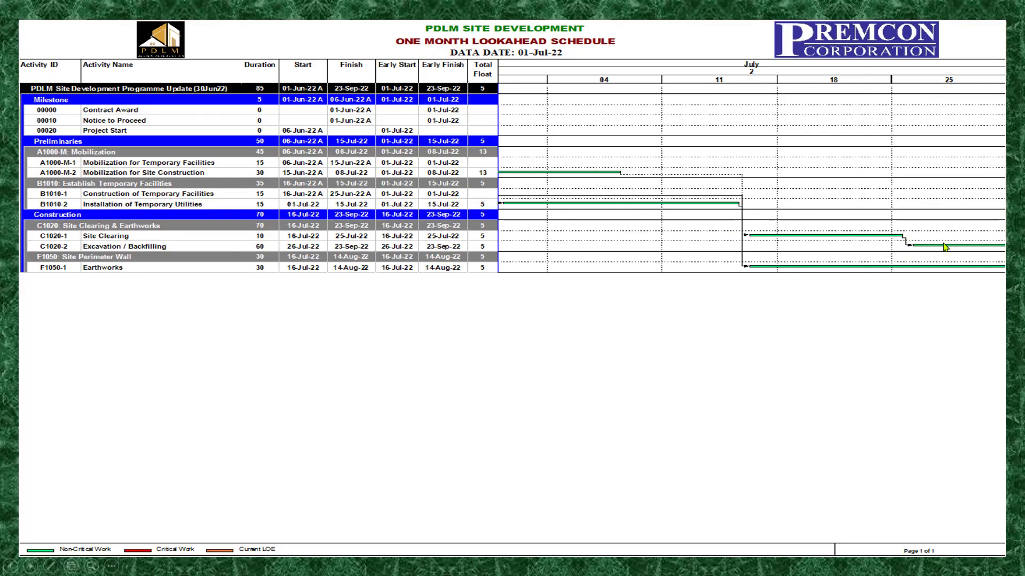
click(651, 314)
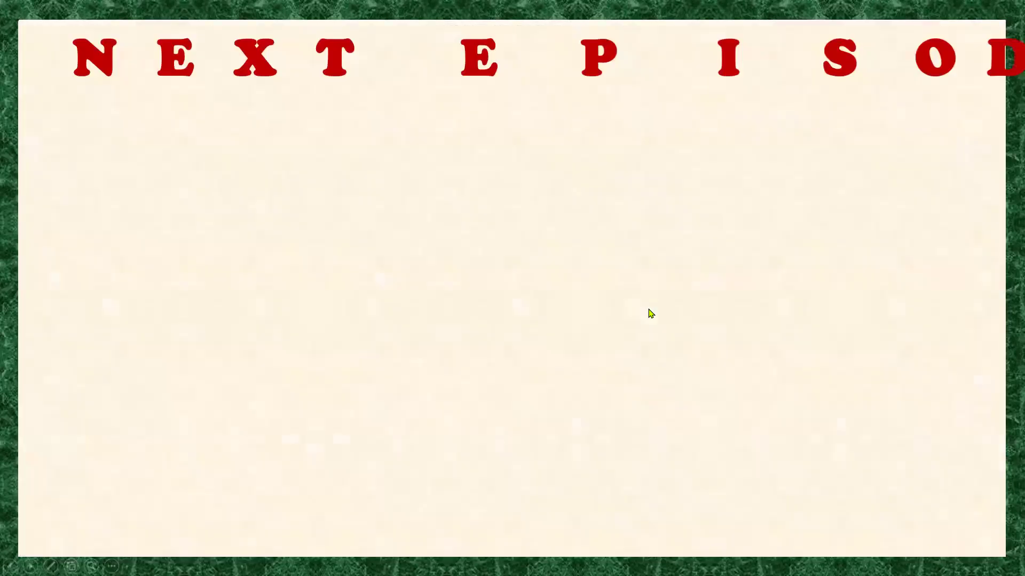